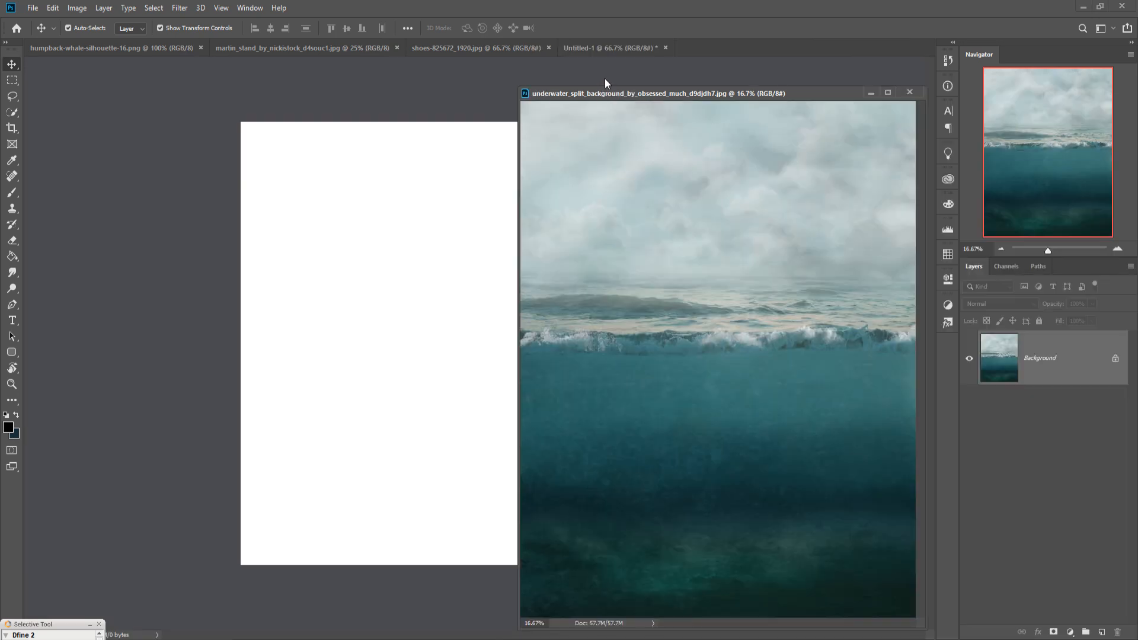
Step: Bring the underwater split background image into the new Untitled-1 document and move it down on the canvas
{"action": "left_click_drag", "start_coordinate": [723, 381], "coordinate": [469, 353]}
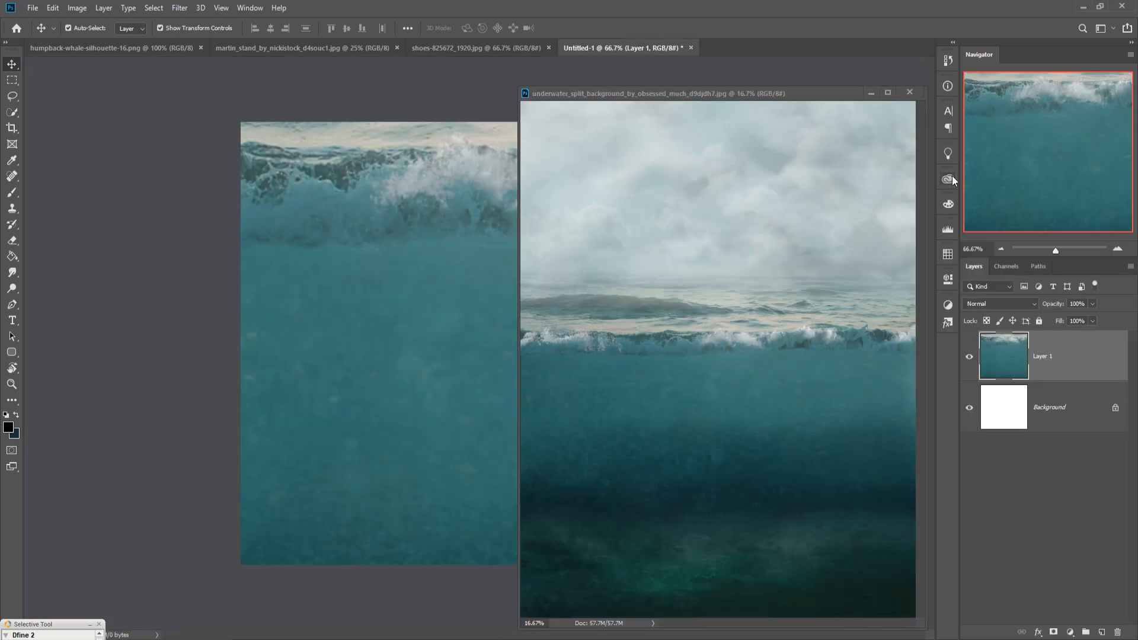
{"action": "left_click", "coordinate": [867, 93]}
{"action": "left_click_drag", "start_coordinate": [482, 247], "coordinate": [545, 386]}
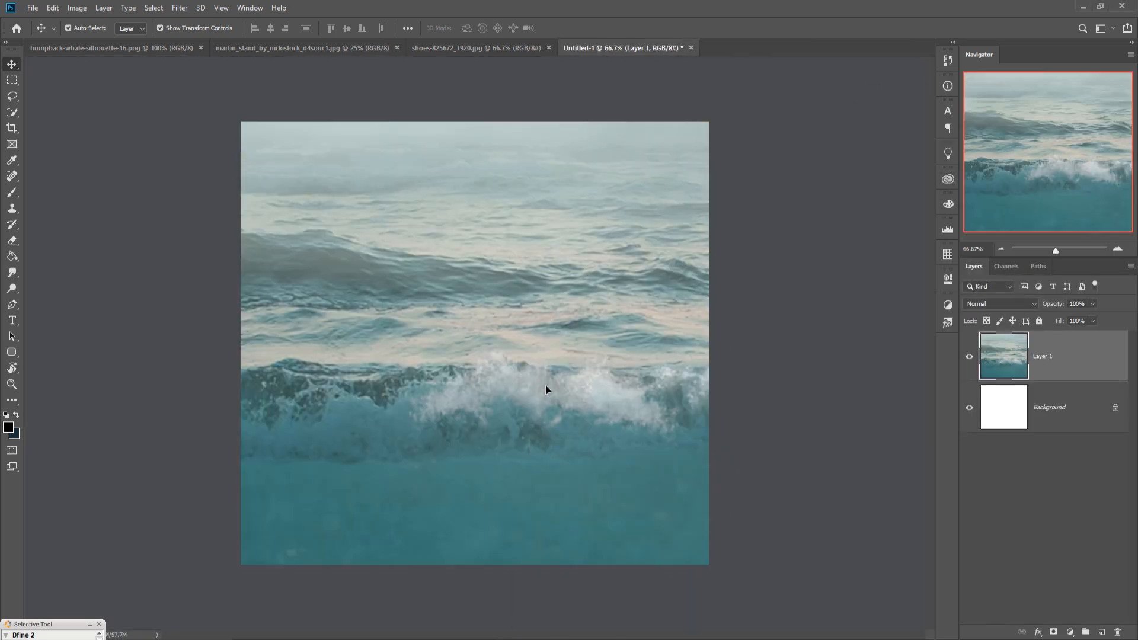
Step: Scale the underwater background layer down so the sky and waves fill the canvas, then nudge it into place
{"action": "key", "text": "ctrl+minus"}
{"action": "key", "text": "ctrl+minus"}
{"action": "key", "text": "ctrl+minus"}
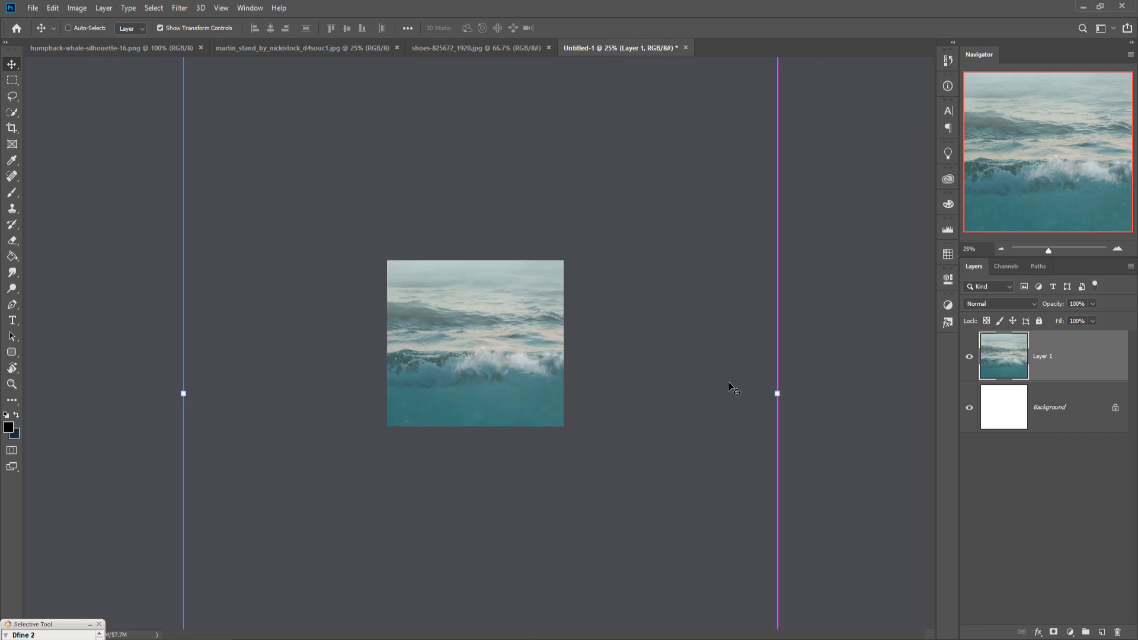
{"action": "left_click_drag", "start_coordinate": [784, 404], "coordinate": [582, 372]}
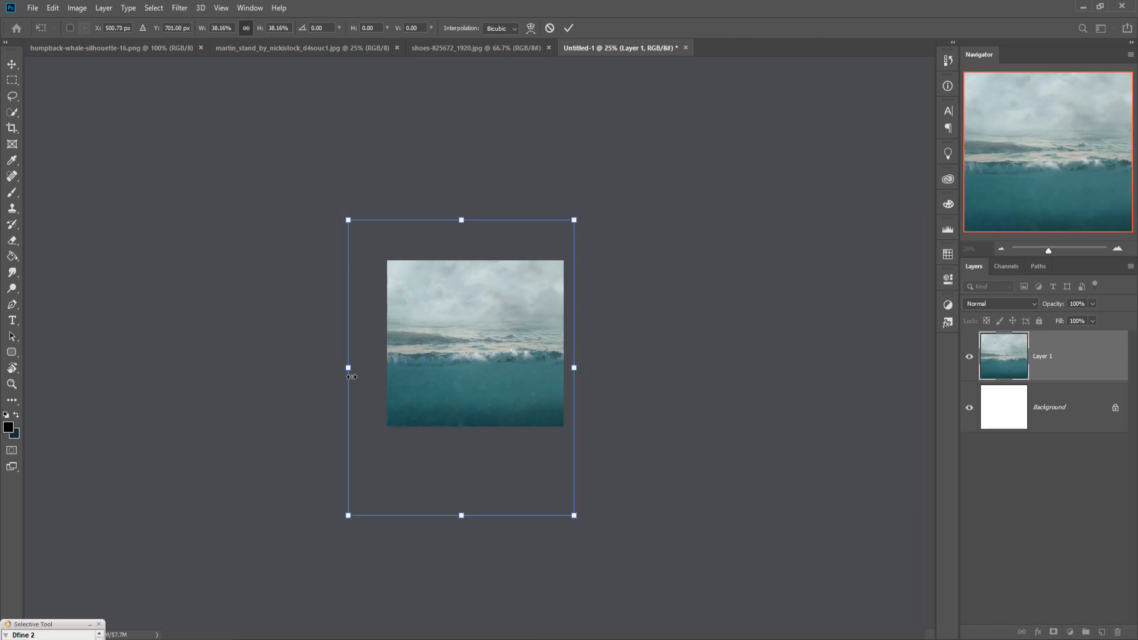
{"action": "left_click_drag", "start_coordinate": [350, 377], "coordinate": [373, 377]}
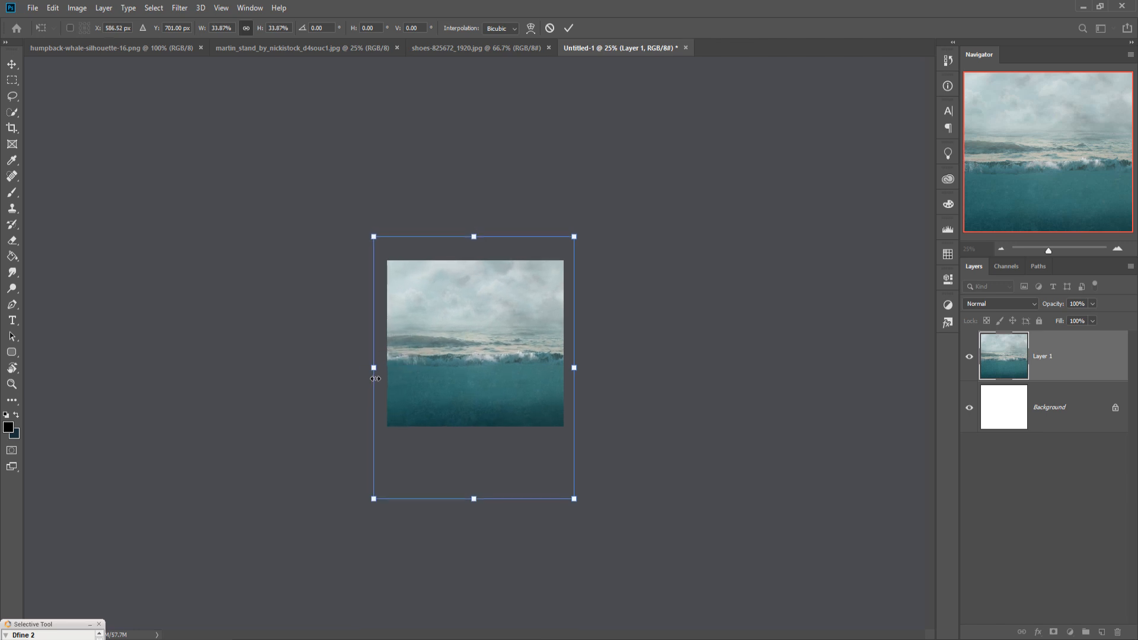
{"action": "left_click_drag", "start_coordinate": [473, 365], "coordinate": [472, 379]}
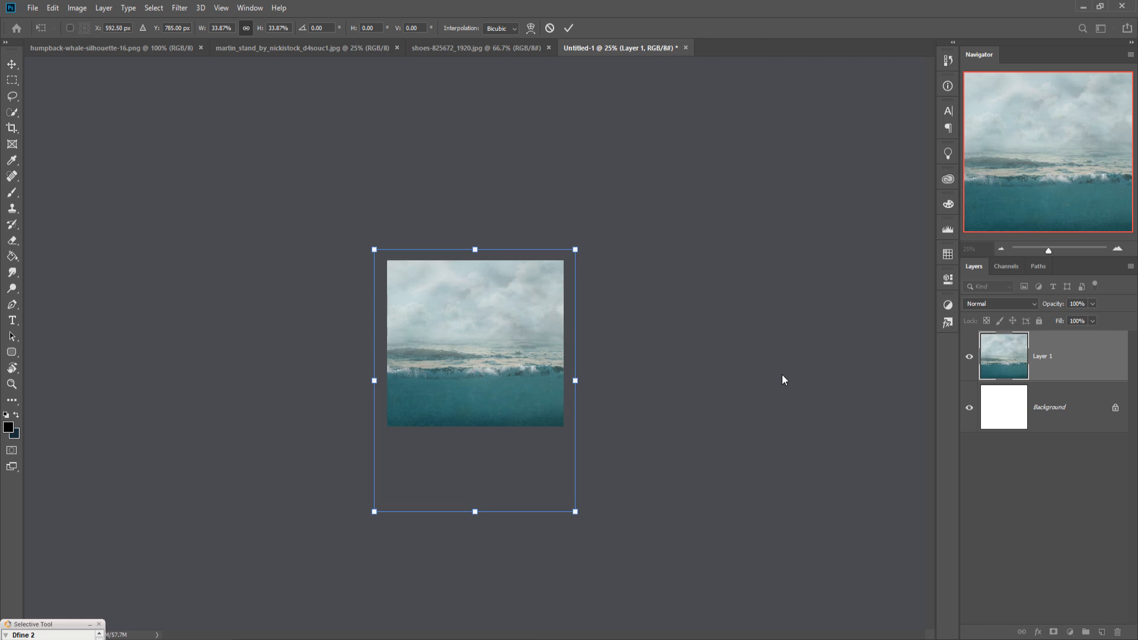
{"action": "key", "text": "ctrl+plus"}
{"action": "key", "text": "ctrl+plus"}
{"action": "key", "text": "ctrl+plus"}
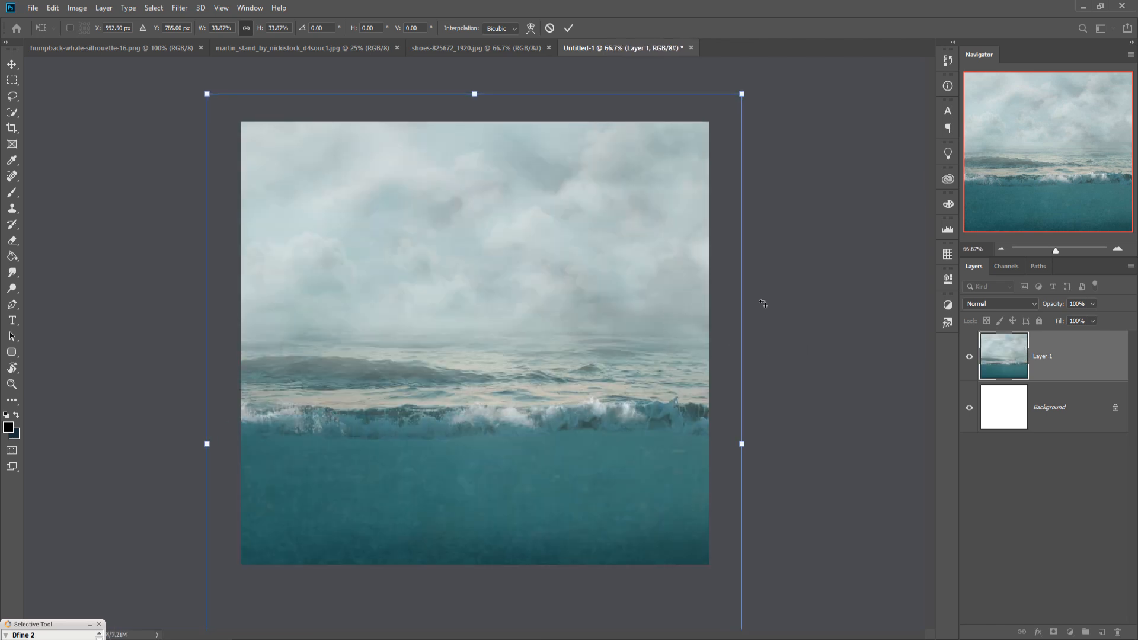
{"action": "left_click", "coordinate": [572, 29]}
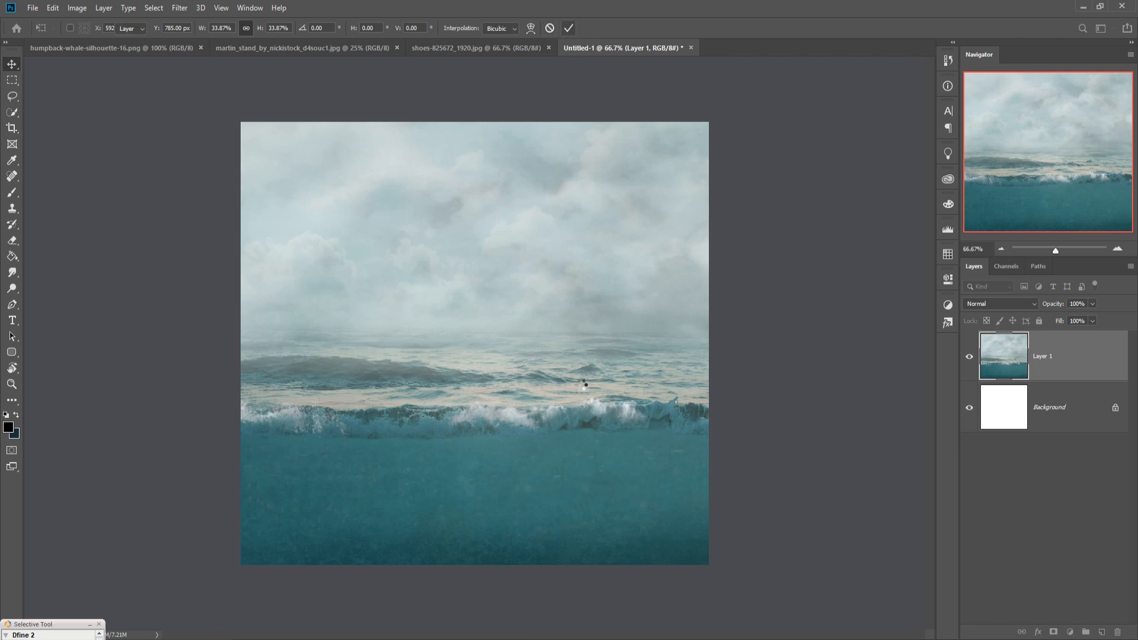
{"action": "left_click_drag", "start_coordinate": [570, 402], "coordinate": [567, 408]}
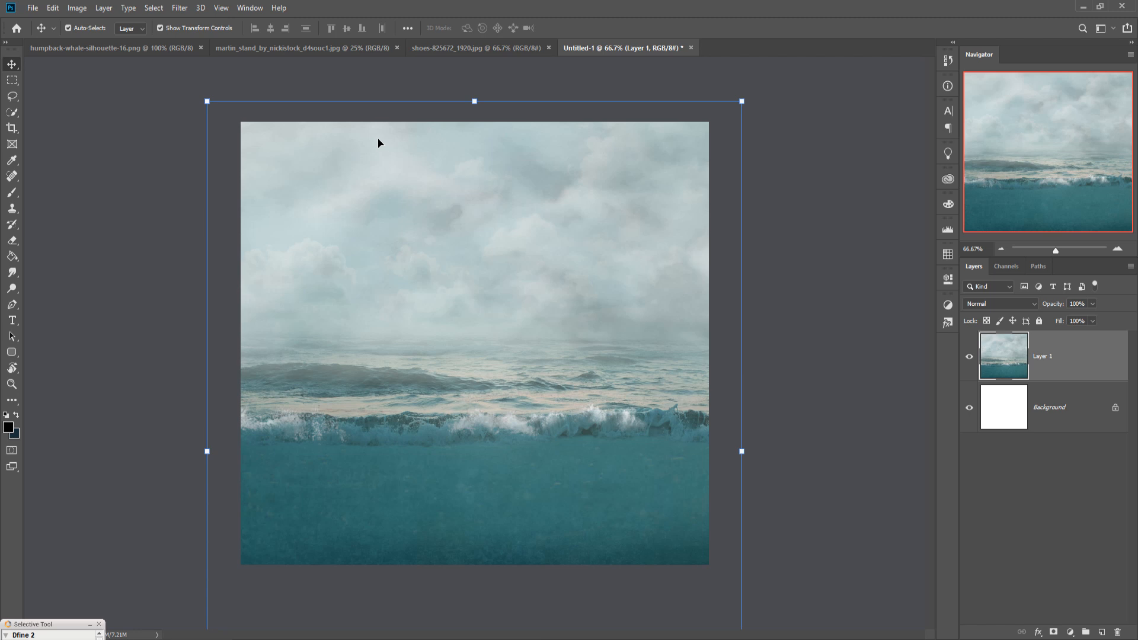
Step: In the shoe image, select the shoe with the Quick Selection tool, refining the edges with a smaller brush
{"action": "left_click", "coordinate": [429, 47]}
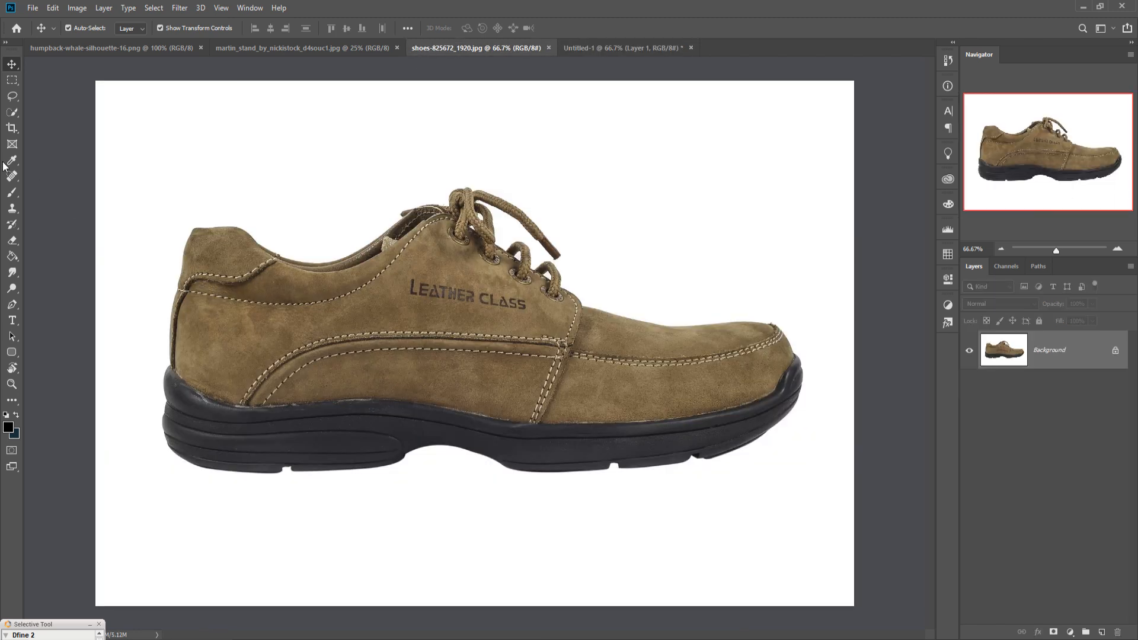
{"action": "left_click", "coordinate": [11, 112]}
{"action": "left_click", "coordinate": [92, 29]}
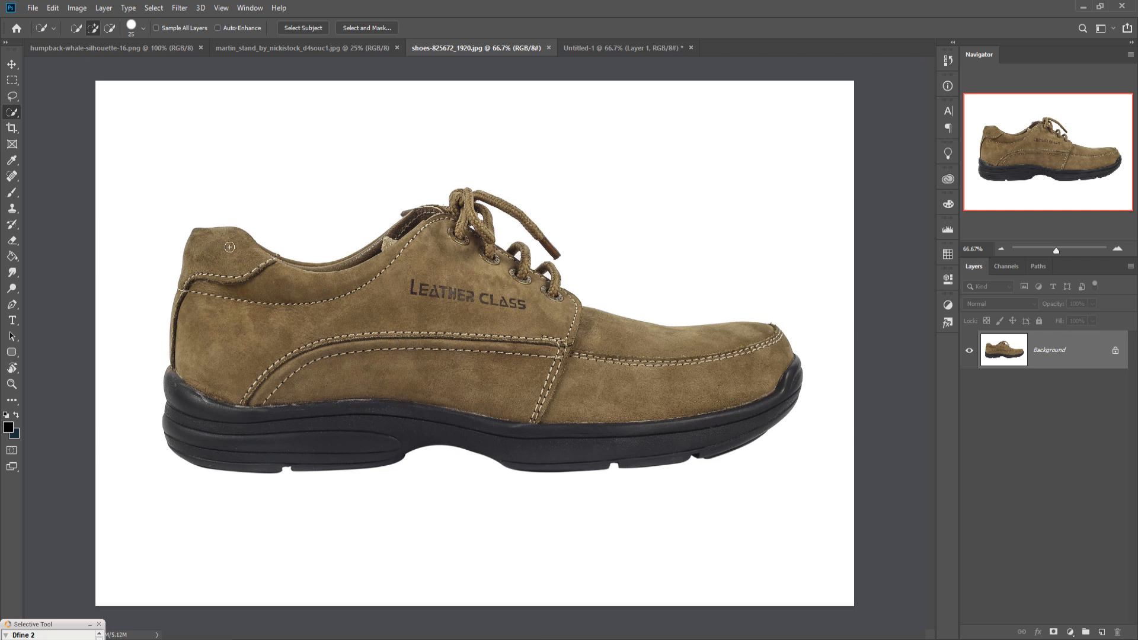
{"action": "left_click_drag", "start_coordinate": [224, 248], "coordinate": [306, 306]}
{"action": "left_click_drag", "start_coordinate": [426, 222], "coordinate": [488, 203]}
{"action": "key", "text": "bracketleft"}
{"action": "left_click_drag", "start_coordinate": [487, 199], "coordinate": [511, 210]}
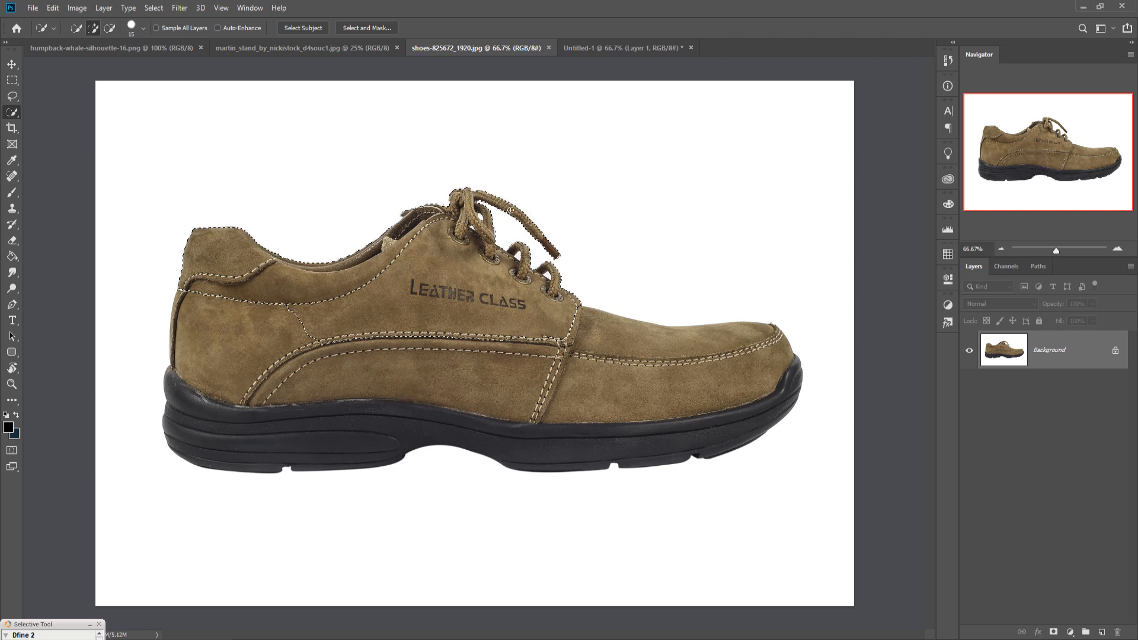
{"action": "mouse_move", "coordinate": [535, 310]}
{"action": "left_mouse_down"}
{"action": "mouse_move", "coordinate": [560, 341]}
{"action": "mouse_move", "coordinate": [698, 355]}
{"action": "left_mouse_up"}
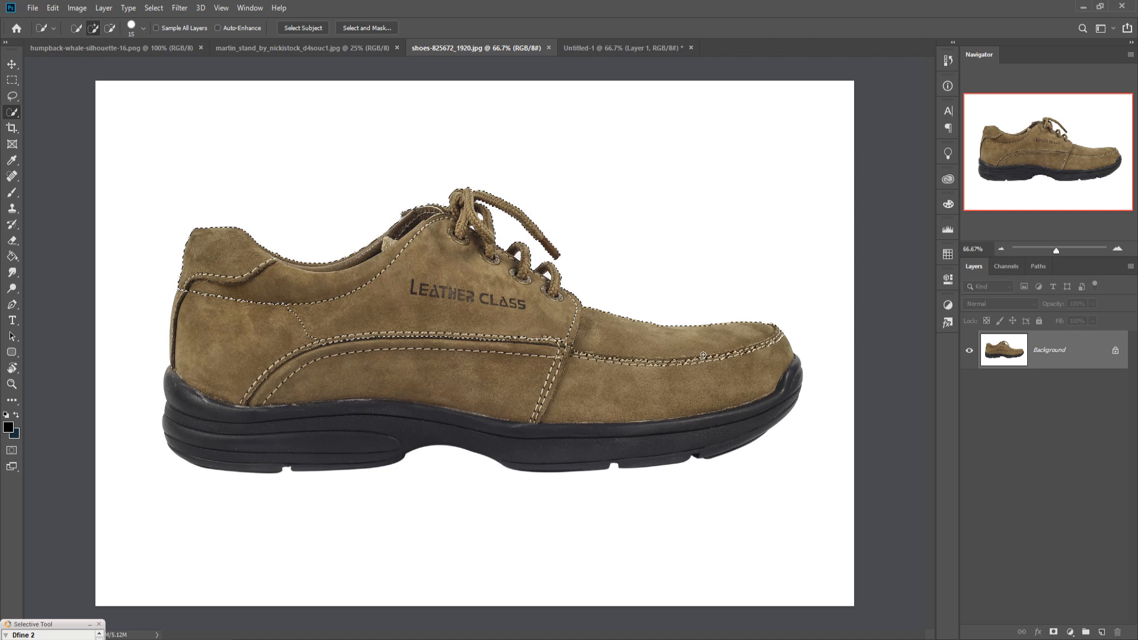
{"action": "left_click_drag", "start_coordinate": [767, 362], "coordinate": [792, 388]}
{"action": "mouse_move", "coordinate": [736, 440]}
{"action": "left_mouse_down"}
{"action": "mouse_move", "coordinate": [663, 463]}
{"action": "mouse_move", "coordinate": [600, 463]}
{"action": "left_mouse_up"}
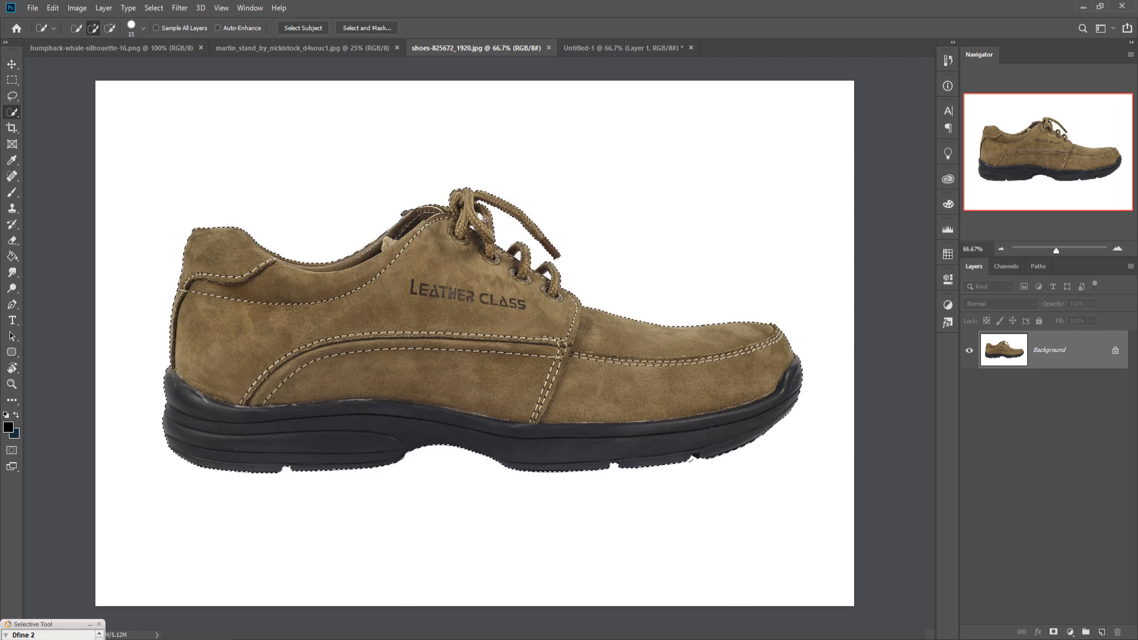
{"action": "left_click", "coordinate": [111, 29]}
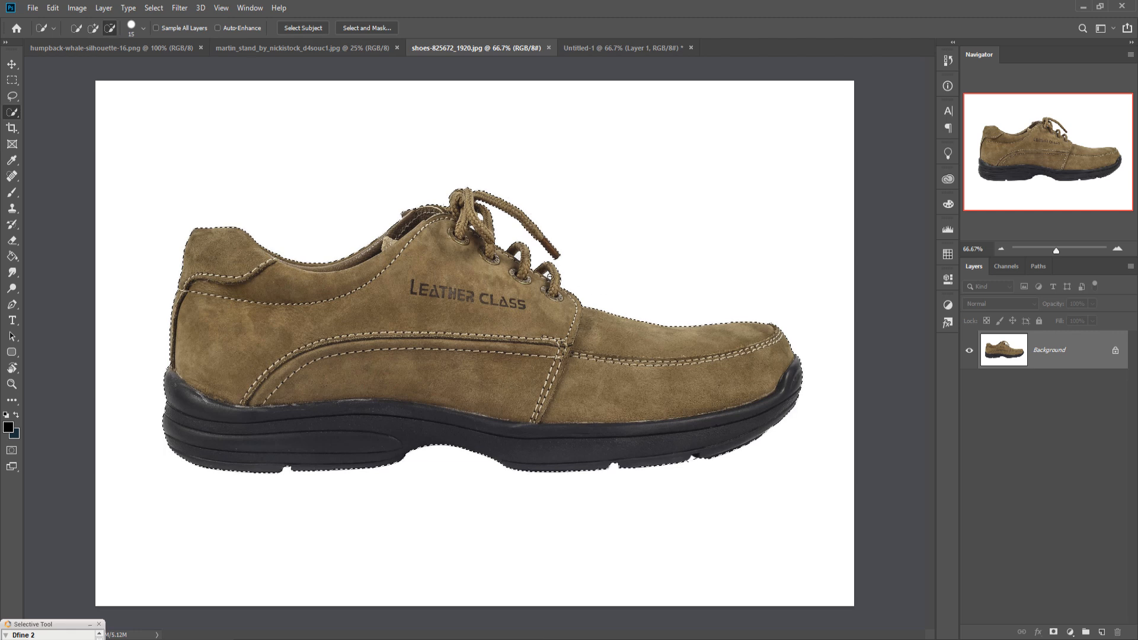
{"action": "key", "text": "bracketleft"}
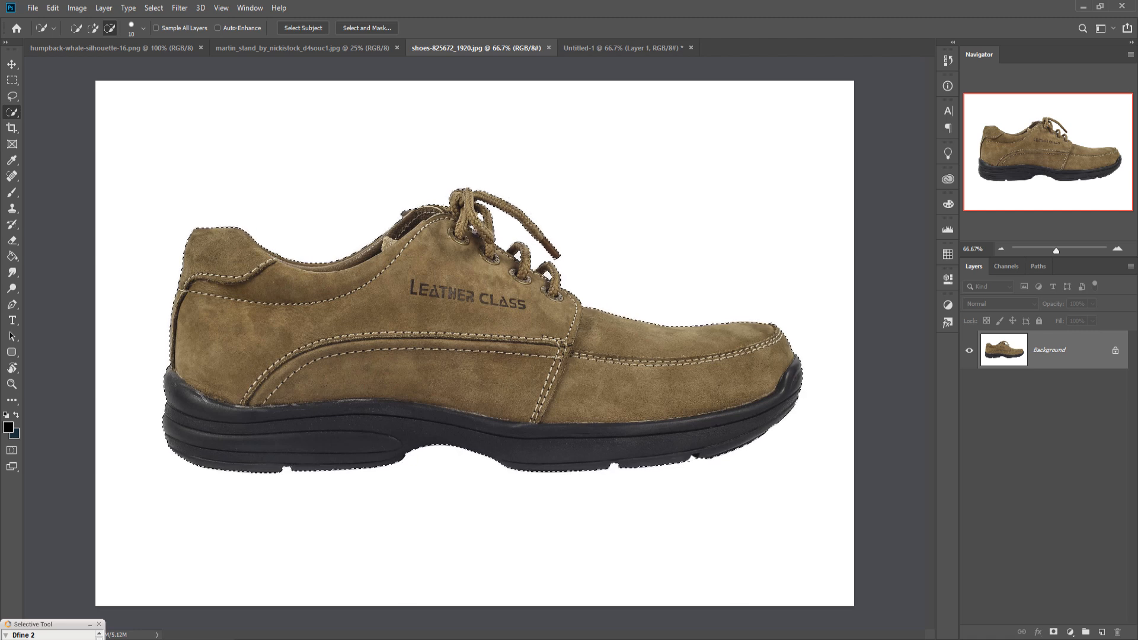
Step: Move the selected shoe into the Untitled-1 composition as a new layer
{"action": "key", "text": "v"}
{"action": "left_click_drag", "start_coordinate": [467, 49], "coordinate": [466, 72]}
{"action": "left_click_drag", "start_coordinate": [621, 318], "coordinate": [361, 328]}
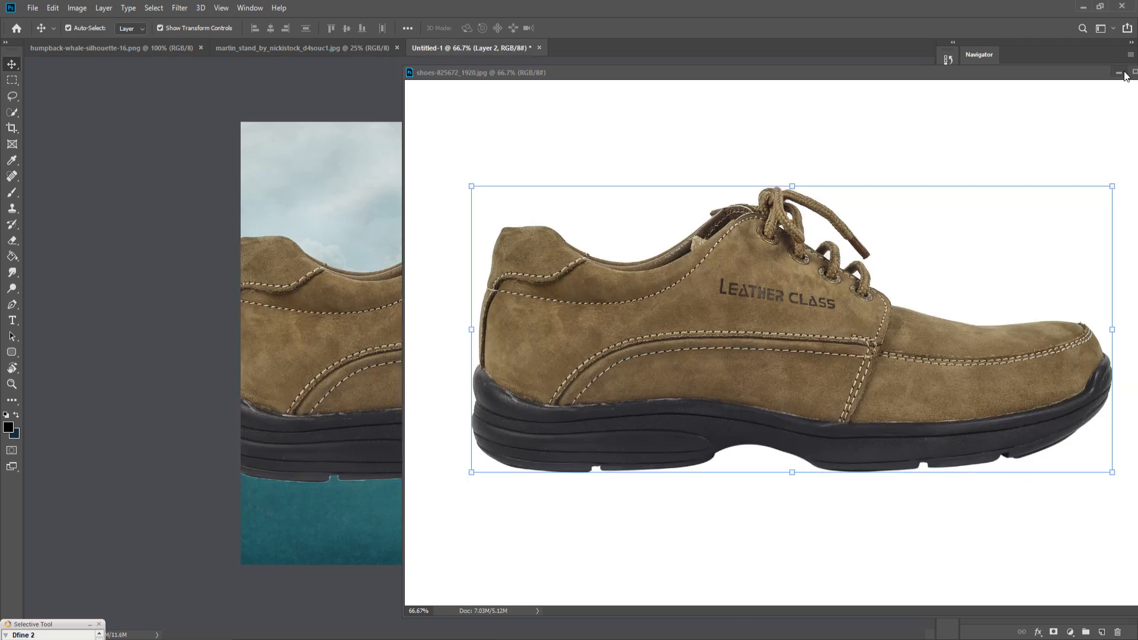
{"action": "left_click", "coordinate": [1118, 72]}
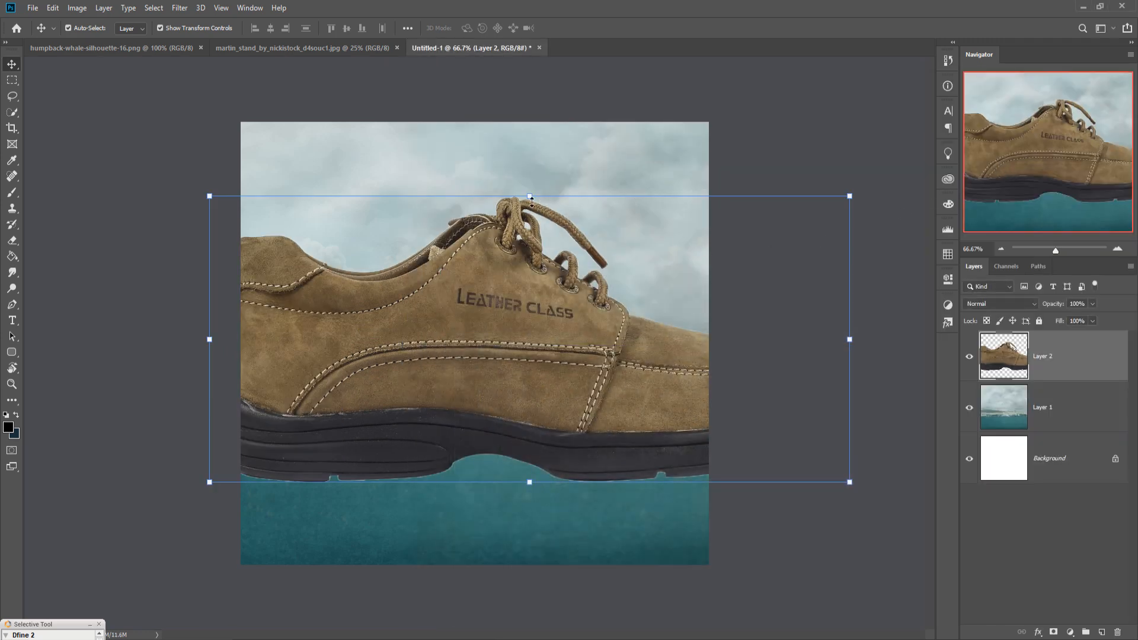
Step: Scale the shoe down and position it on the water line in the centre of the canvas
{"action": "left_click_drag", "start_coordinate": [531, 201], "coordinate": [516, 330]}
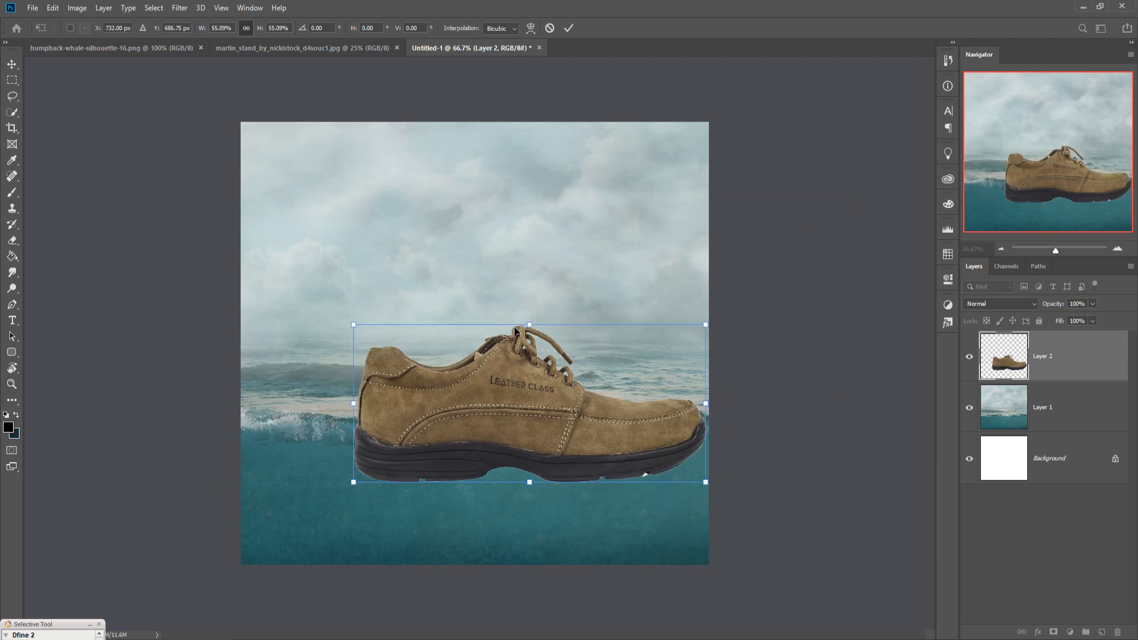
{"action": "left_click", "coordinate": [569, 29]}
{"action": "left_click_drag", "start_coordinate": [535, 413], "coordinate": [503, 411]}
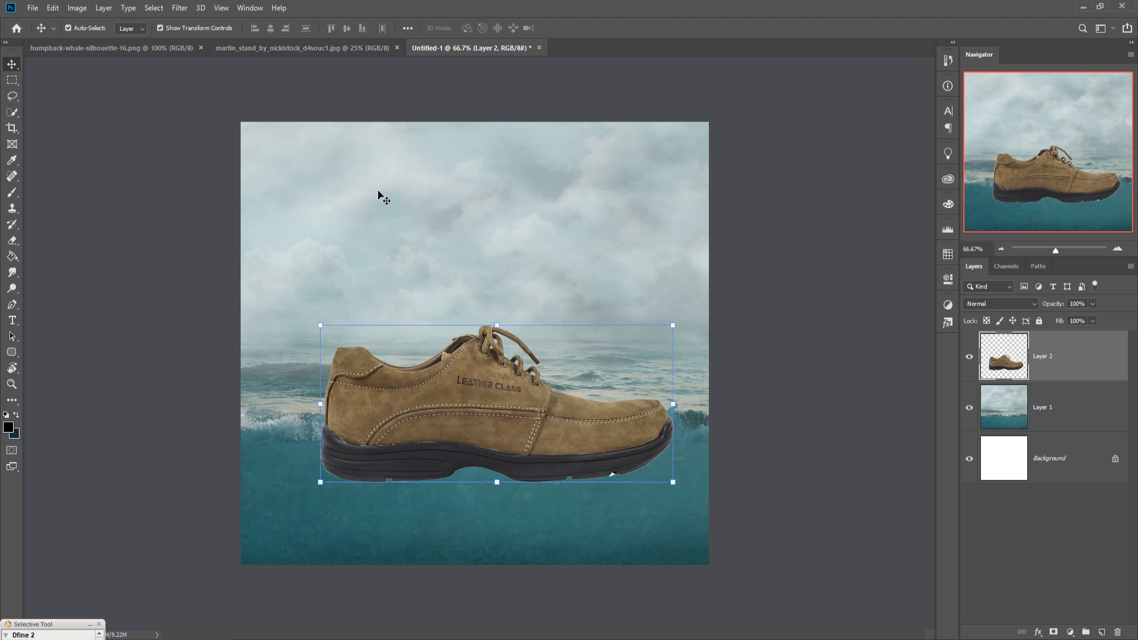
Step: Flip the shoe layer horizontally
{"action": "left_click", "coordinate": [52, 8]}
{"action": "mouse_move", "coordinate": [104, 290]}
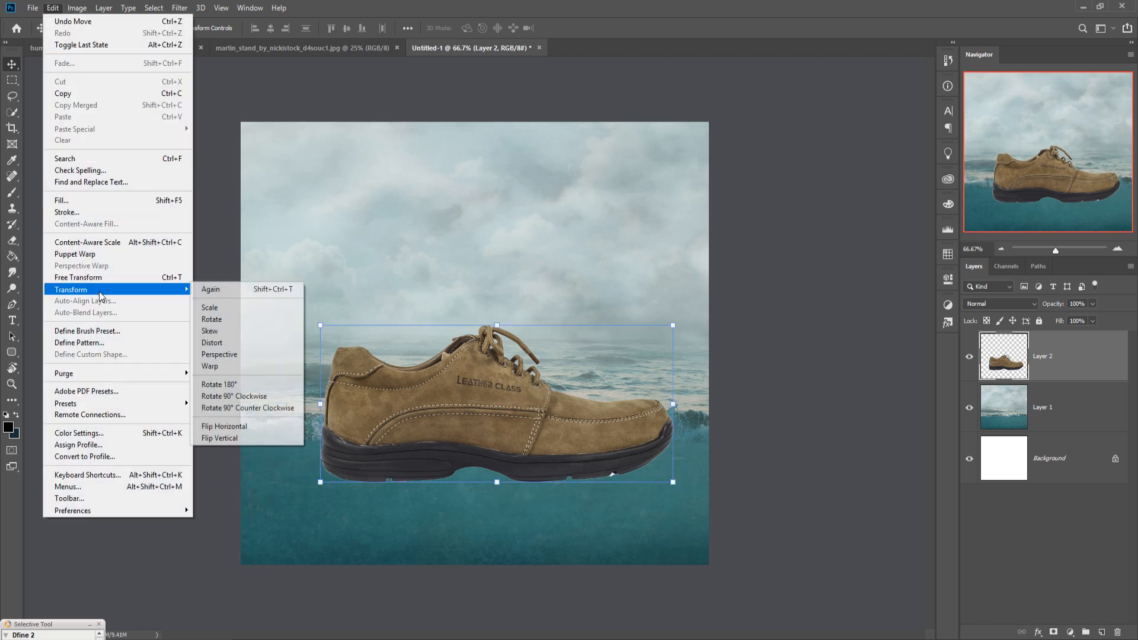
{"action": "left_click", "coordinate": [249, 426]}
Step: Rotate the shoe about 8° and reposition it so it tilts into the waves
{"action": "left_click_drag", "start_coordinate": [528, 392], "coordinate": [519, 379]}
{"action": "left_click_drag", "start_coordinate": [682, 310], "coordinate": [690, 333]}
{"action": "mouse_move", "coordinate": [588, 384]}
{"action": "left_mouse_down"}
{"action": "mouse_move", "coordinate": [570, 380]}
{"action": "mouse_move", "coordinate": [572, 391]}
{"action": "left_mouse_up"}
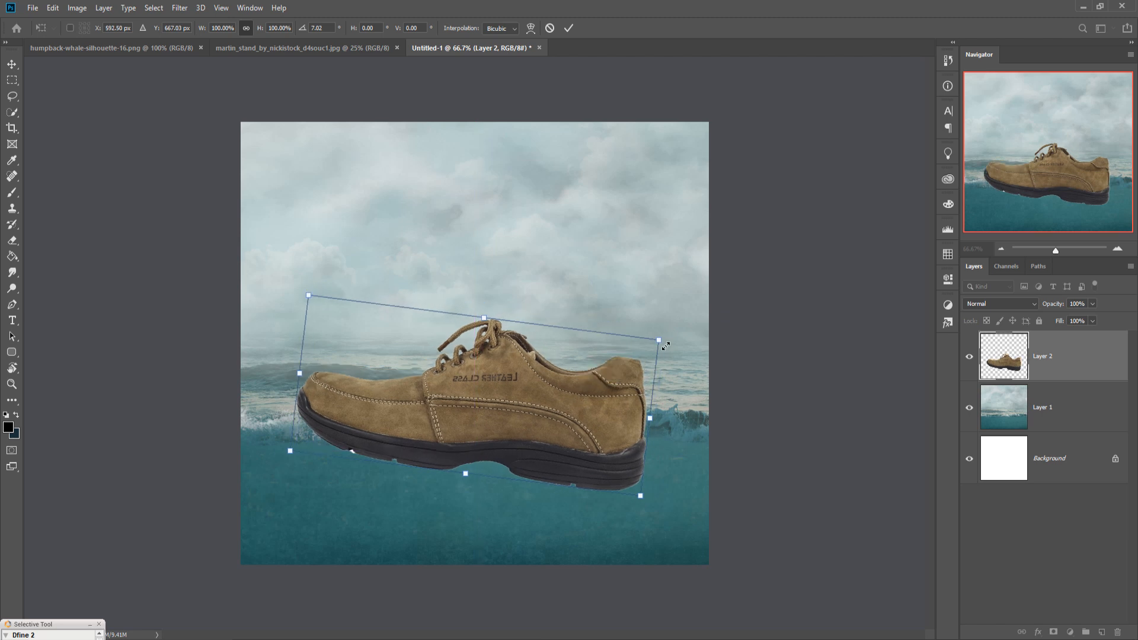
{"action": "left_click_drag", "start_coordinate": [675, 337], "coordinate": [676, 341]}
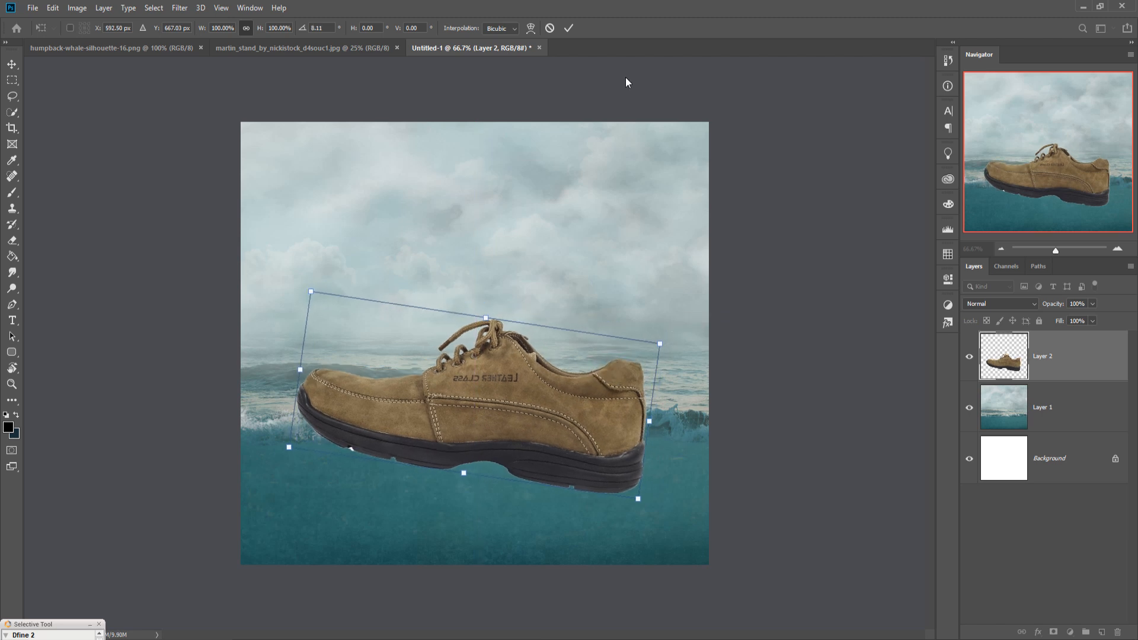
{"action": "left_click", "coordinate": [569, 29]}
Step: Duplicate the water layer as Layer 1 copy and move the copy above the shoe layer
{"action": "left_click", "coordinate": [1077, 417]}
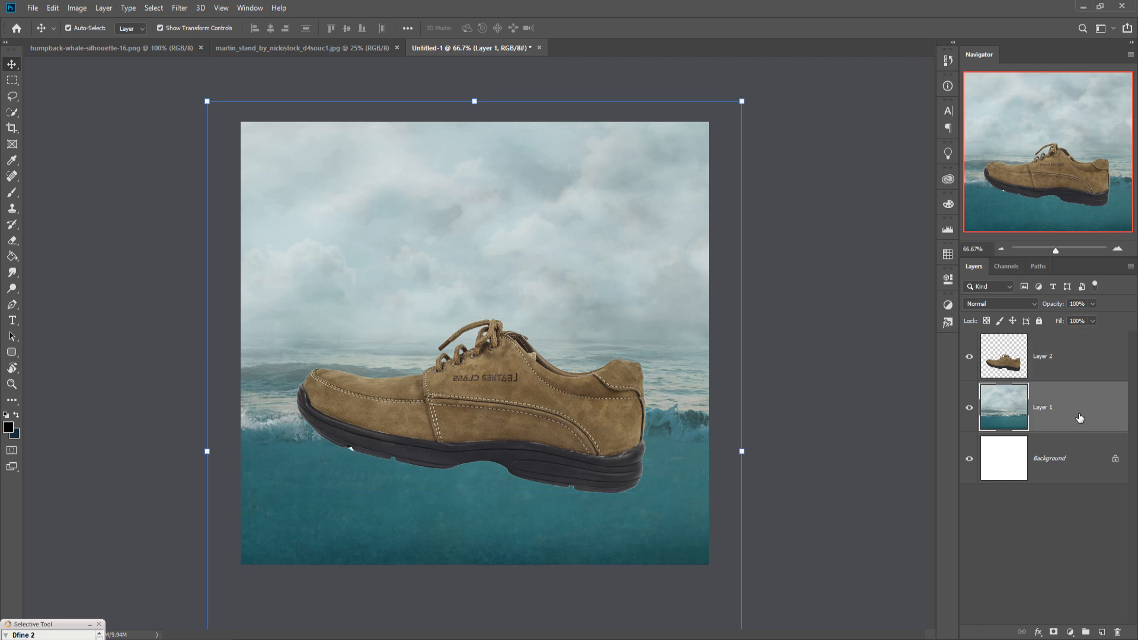
{"action": "right_click", "coordinate": [1073, 411]}
{"action": "left_click", "coordinate": [939, 188]}
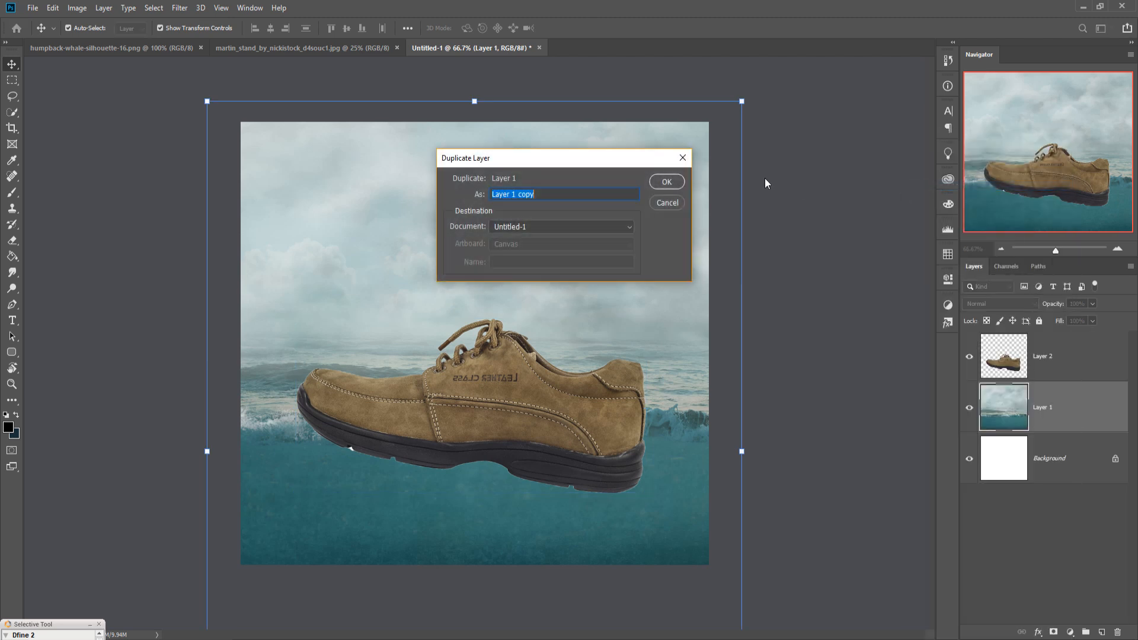
{"action": "left_click", "coordinate": [670, 181]}
{"action": "left_click_drag", "start_coordinate": [1078, 406], "coordinate": [1073, 354]}
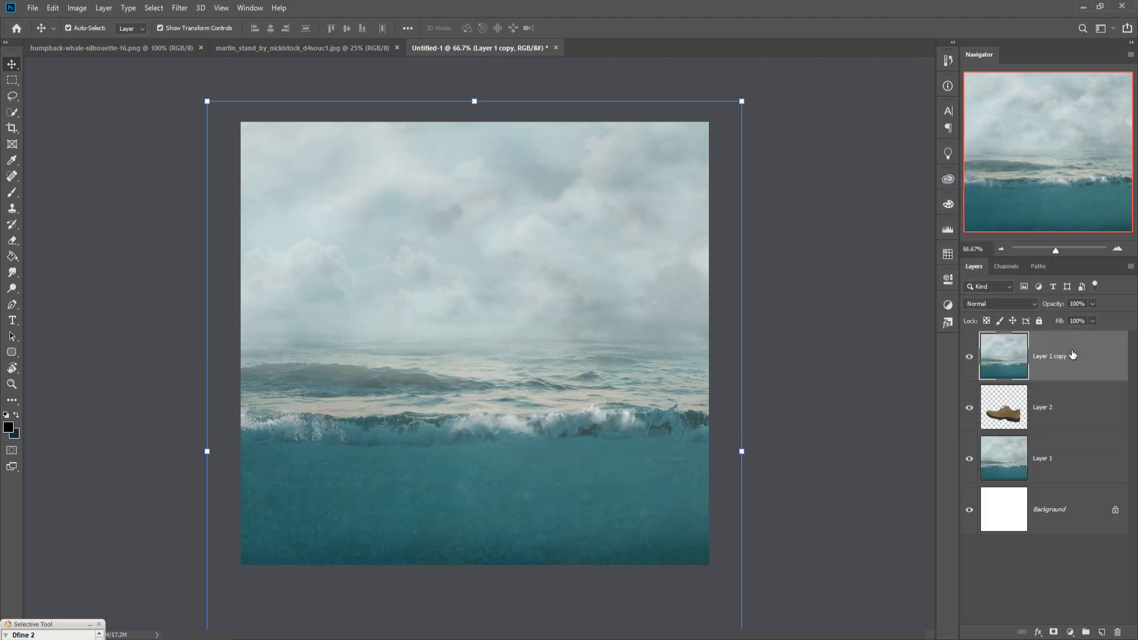
Step: Add a layer mask to the water copy and paint the sky area black with a large 500 px brush at 100% opacity
{"action": "left_click", "coordinate": [1054, 632]}
{"action": "left_click", "coordinate": [12, 192]}
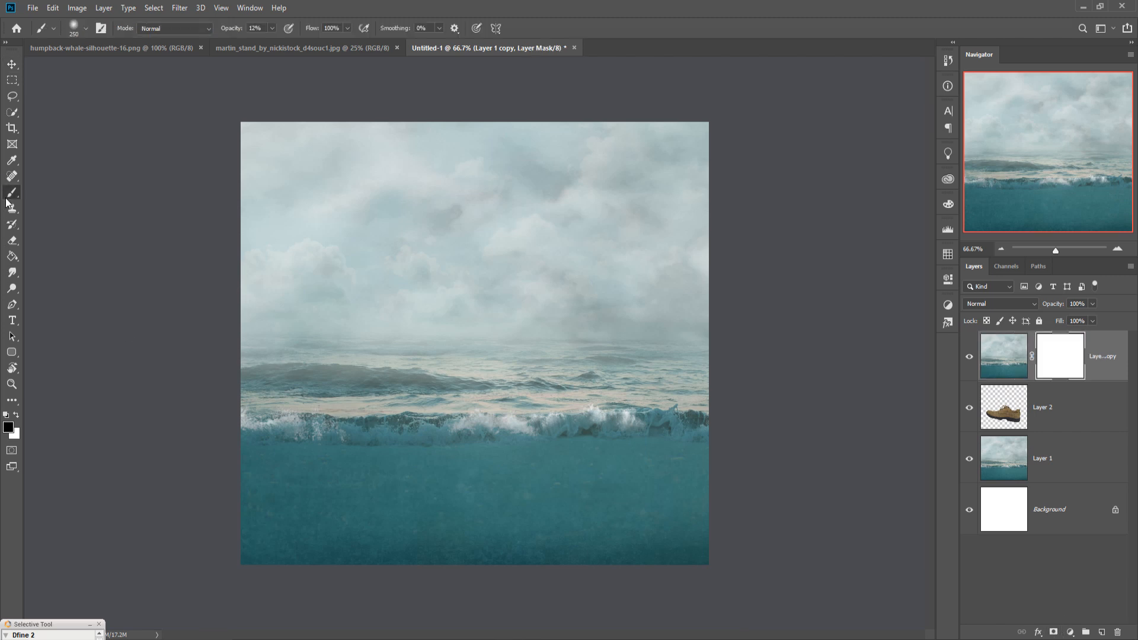
{"action": "left_click", "coordinate": [273, 28]}
{"action": "key", "text": "bracketright"}
{"action": "key", "text": "bracketright"}
{"action": "key", "text": "bracketright"}
{"action": "key", "text": "bracketright"}
{"action": "key", "text": "bracketright"}
{"action": "left_click_drag", "start_coordinate": [763, 147], "coordinate": [113, 234]}
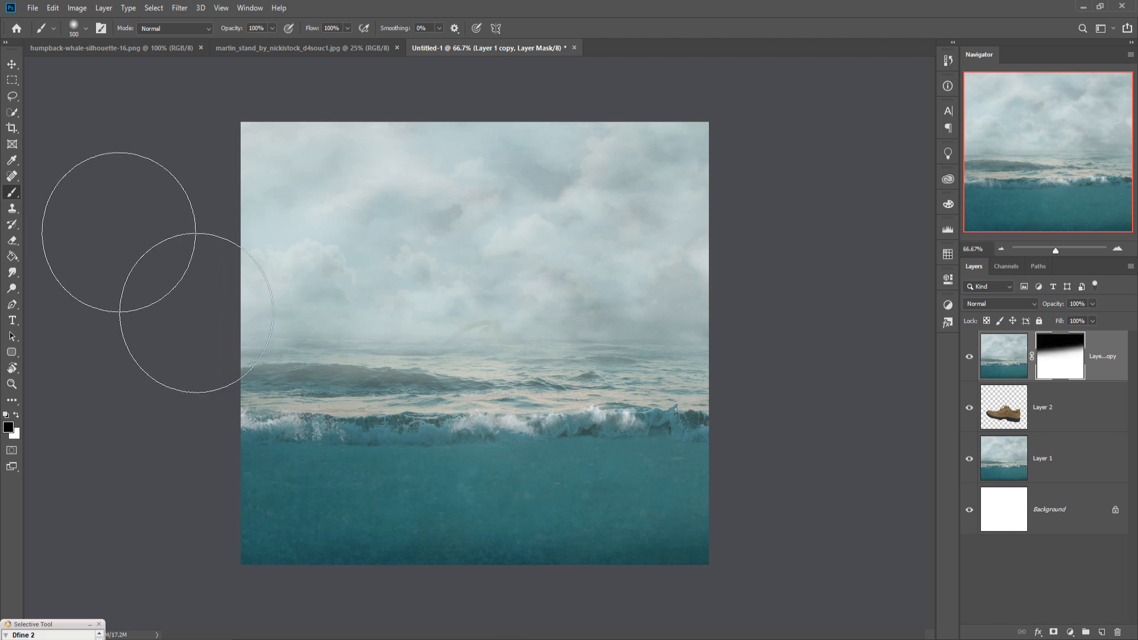
Step: Paint the mask along the water line with a 200 px brush to reveal the shoe's upper above the waves
{"action": "key", "text": "bracketleft"}
{"action": "key", "text": "bracketleft"}
{"action": "key", "text": "bracketleft"}
{"action": "mouse_move", "coordinate": [745, 312]}
{"action": "left_mouse_down"}
{"action": "mouse_move", "coordinate": [135, 348]}
{"action": "mouse_move", "coordinate": [847, 351]}
{"action": "mouse_move", "coordinate": [185, 371]}
{"action": "mouse_move", "coordinate": [848, 375]}
{"action": "mouse_move", "coordinate": [270, 377]}
{"action": "mouse_move", "coordinate": [772, 371]}
{"action": "mouse_move", "coordinate": [533, 379]}
{"action": "mouse_move", "coordinate": [767, 388]}
{"action": "left_mouse_up"}
{"action": "mouse_move", "coordinate": [466, 401]}
{"action": "left_mouse_down"}
{"action": "mouse_move", "coordinate": [363, 380]}
{"action": "mouse_move", "coordinate": [544, 400]}
{"action": "mouse_move", "coordinate": [775, 381]}
{"action": "left_mouse_up"}
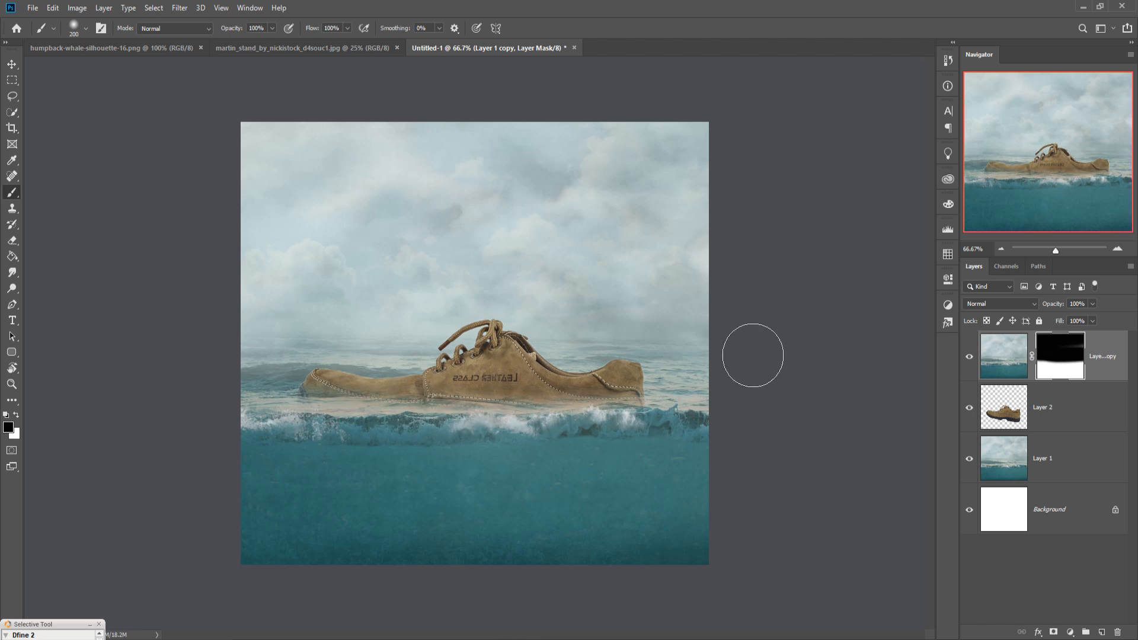
Step: Reselect the water copy's mask and paint over the shoe's sole with a 150 px brush to show it underwater
{"action": "left_click", "coordinate": [12, 66]}
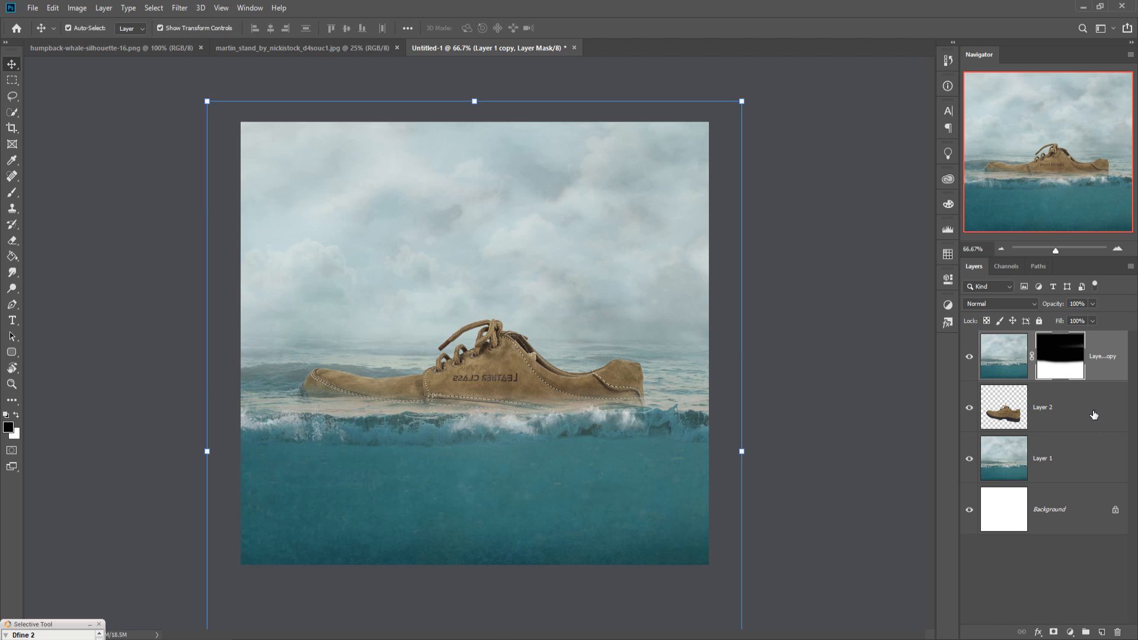
{"action": "left_click", "coordinate": [1074, 416]}
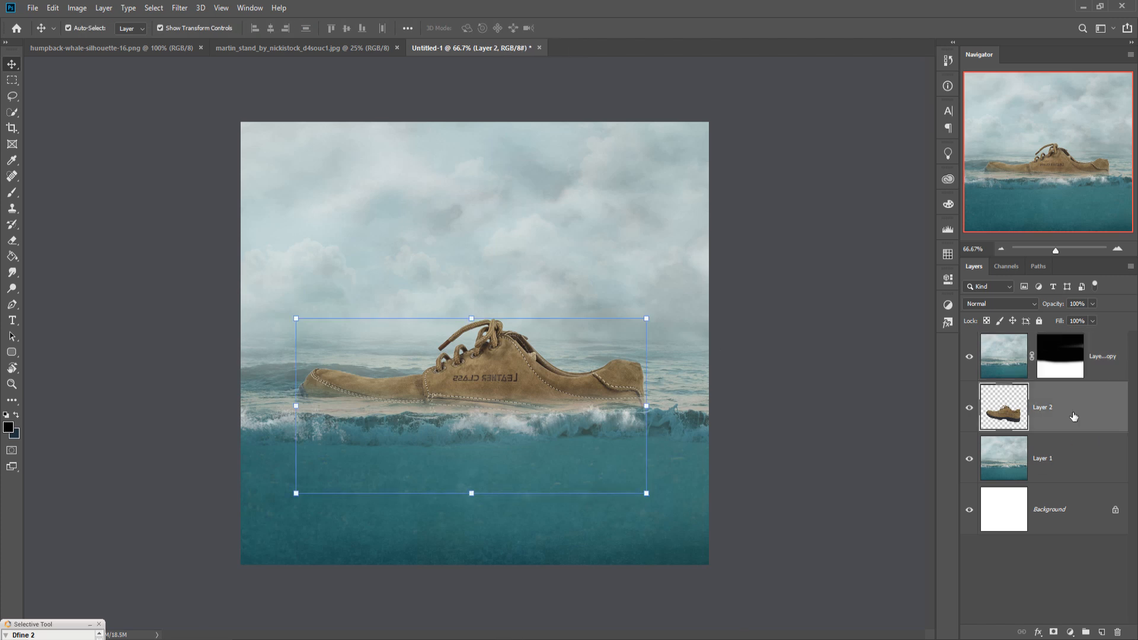
{"action": "left_click", "coordinate": [1109, 359]}
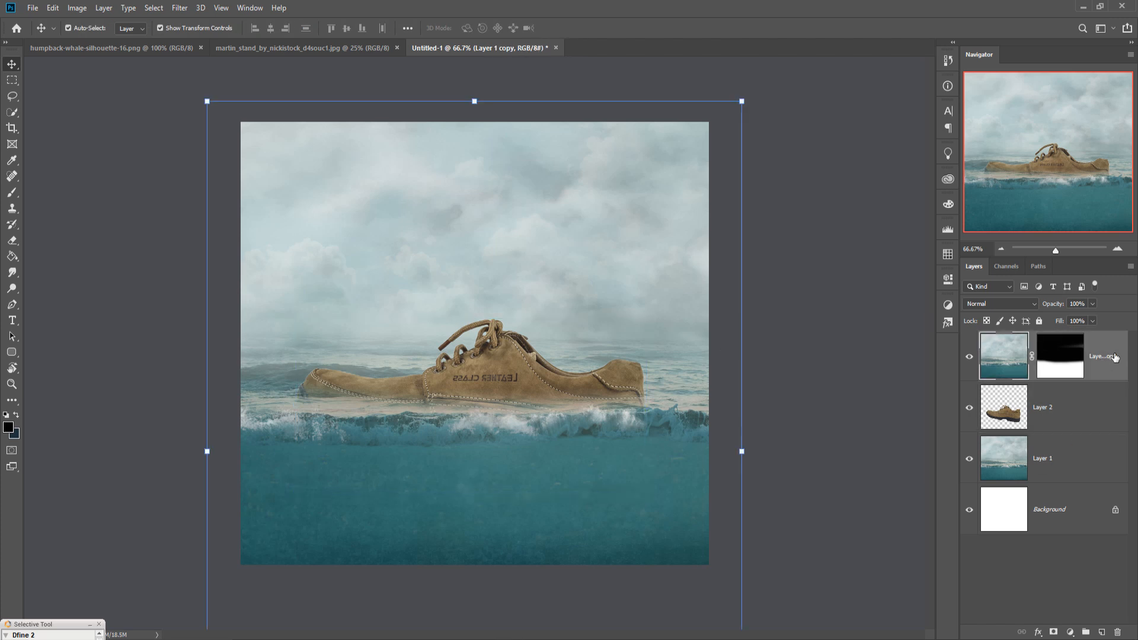
{"action": "left_click", "coordinate": [1066, 366]}
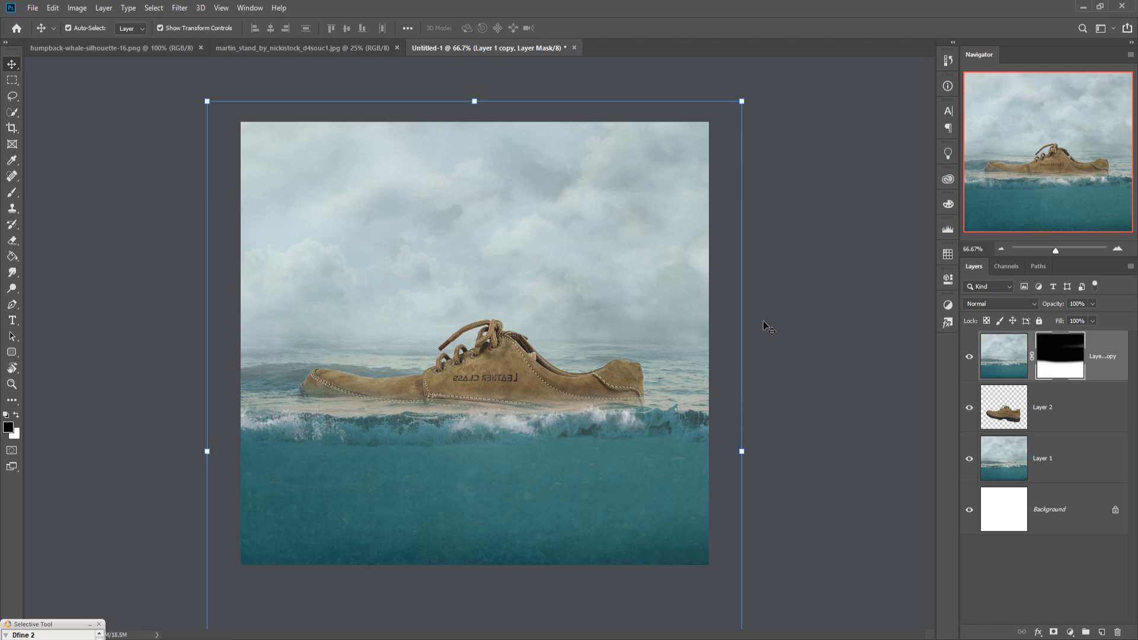
{"action": "left_click", "coordinate": [12, 192]}
{"action": "mouse_move", "coordinate": [522, 539]}
{"action": "left_mouse_down"}
{"action": "mouse_move", "coordinate": [649, 538]}
{"action": "mouse_move", "coordinate": [444, 533]}
{"action": "mouse_move", "coordinate": [706, 526]}
{"action": "mouse_move", "coordinate": [521, 525]}
{"action": "mouse_move", "coordinate": [702, 520]}
{"action": "mouse_move", "coordinate": [684, 523]}
{"action": "left_mouse_up"}
{"action": "key", "text": "bracketleft"}
{"action": "key", "text": "bracketleft"}
{"action": "mouse_move", "coordinate": [661, 485]}
{"action": "left_mouse_down"}
{"action": "mouse_move", "coordinate": [376, 496]}
{"action": "mouse_move", "coordinate": [623, 488]}
{"action": "left_mouse_up"}
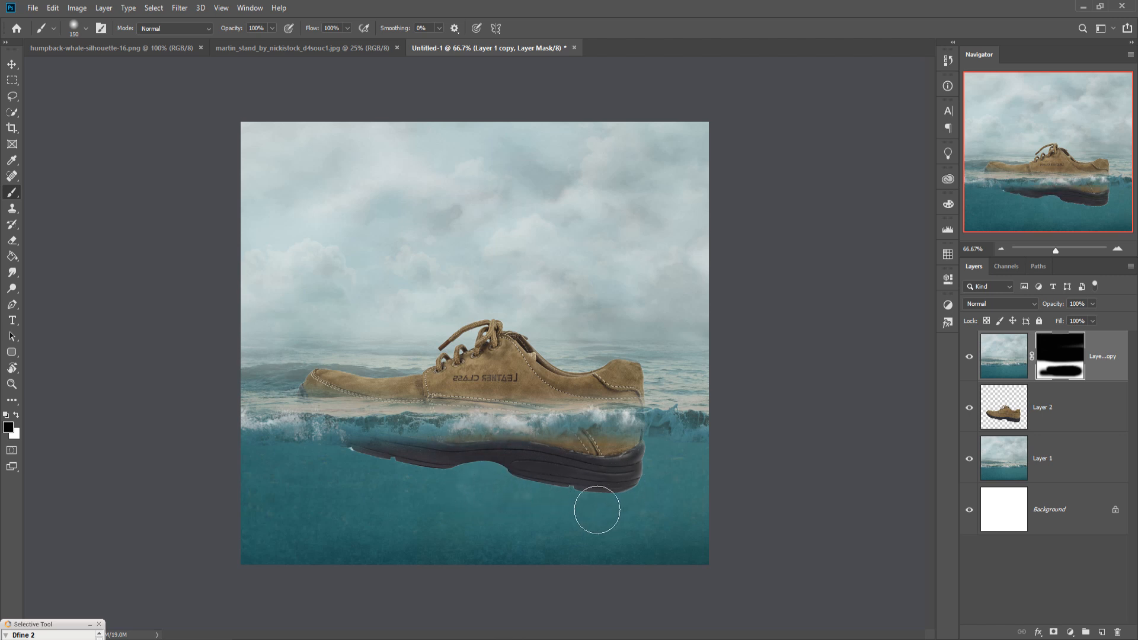
Step: Touch up the mask near the shoe's sole with a smaller 90 px brush
{"action": "key", "text": "bracketleft"}
{"action": "key", "text": "bracketleft"}
{"action": "key", "text": "bracketleft"}
{"action": "mouse_move", "coordinate": [467, 475]}
{"action": "left_mouse_down"}
{"action": "mouse_move", "coordinate": [362, 477]}
{"action": "mouse_move", "coordinate": [473, 477]}
{"action": "left_mouse_up"}
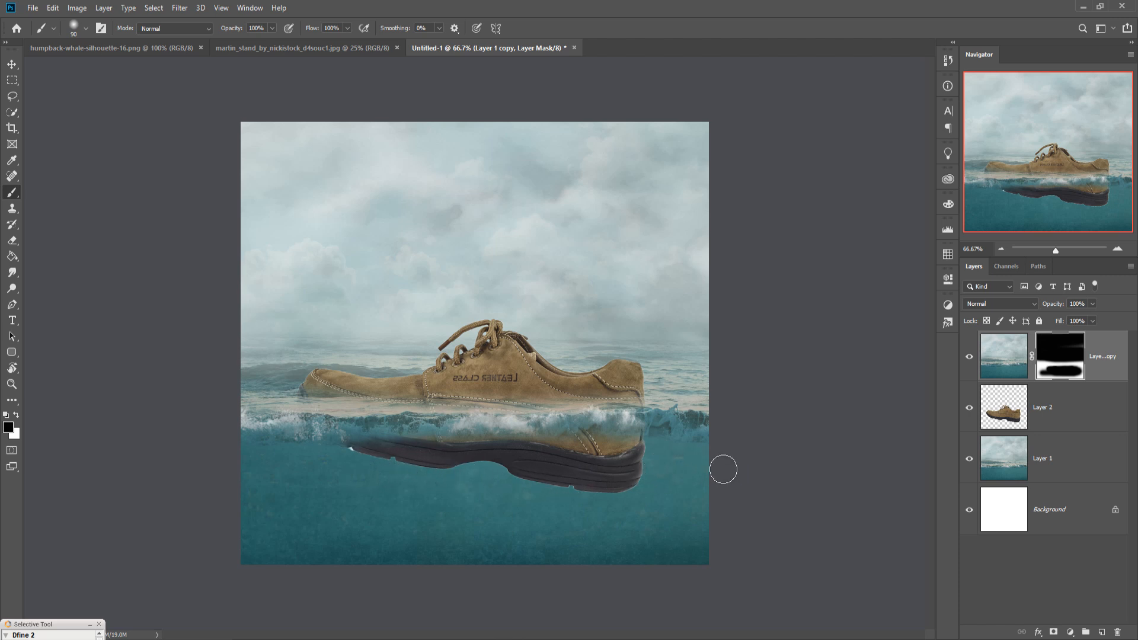
Step: Continue painting the water copy's mask along the underside of the shoe's sole
{"action": "left_click_drag", "start_coordinate": [370, 465], "coordinate": [319, 466]}
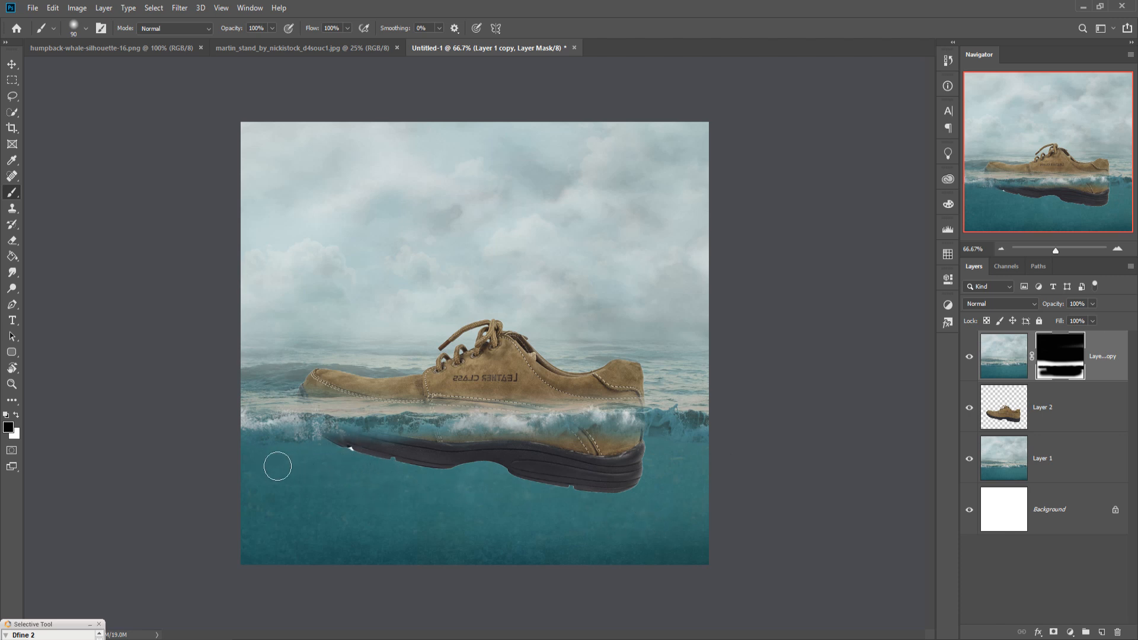
{"action": "mouse_move", "coordinate": [421, 468]}
{"action": "left_mouse_down"}
{"action": "mouse_move", "coordinate": [362, 461]}
{"action": "mouse_move", "coordinate": [435, 465]}
{"action": "left_mouse_up"}
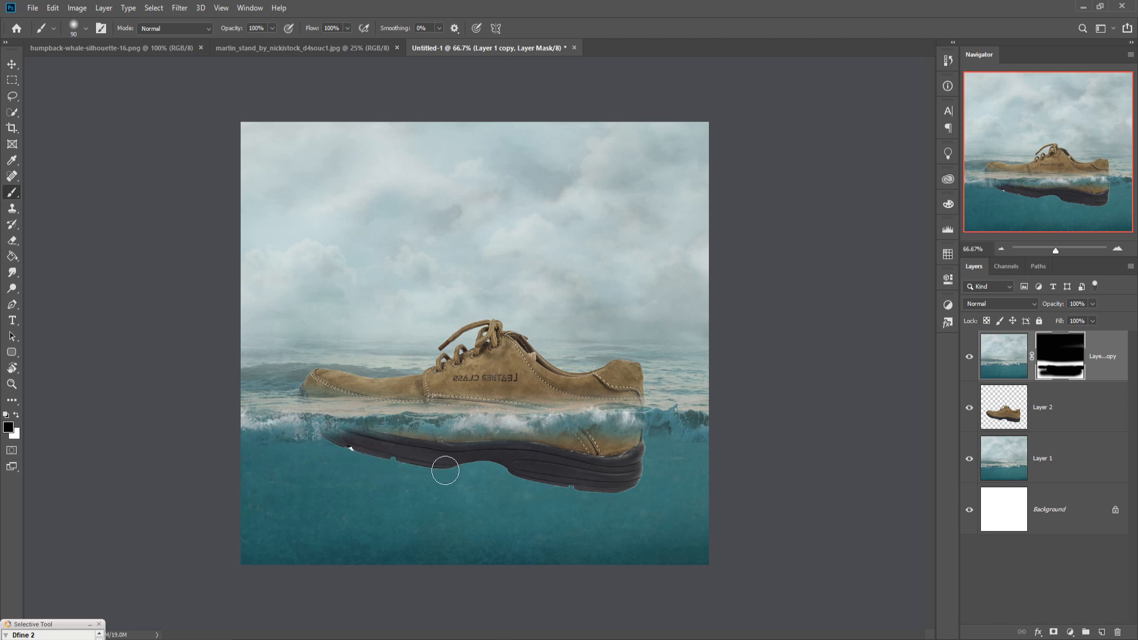
Step: Duplicate the bottom water layer, Layer 1, as Layer 1 copy 2
{"action": "key", "text": "v"}
{"action": "left_click", "coordinate": [1086, 458]}
{"action": "right_click", "coordinate": [1086, 457]}
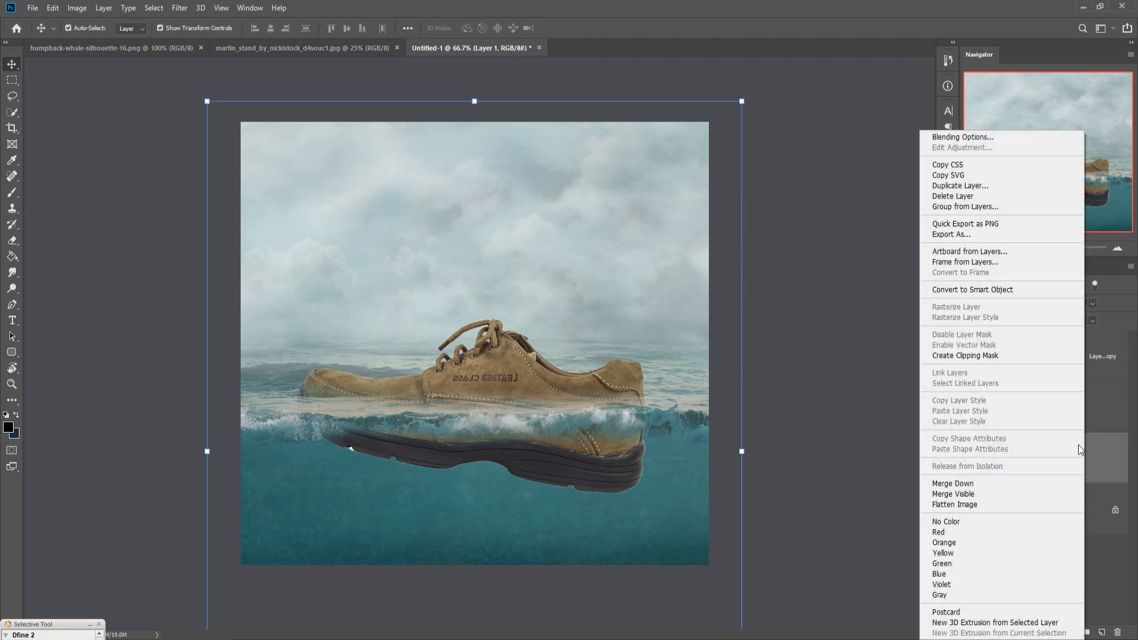
{"action": "left_click", "coordinate": [960, 186]}
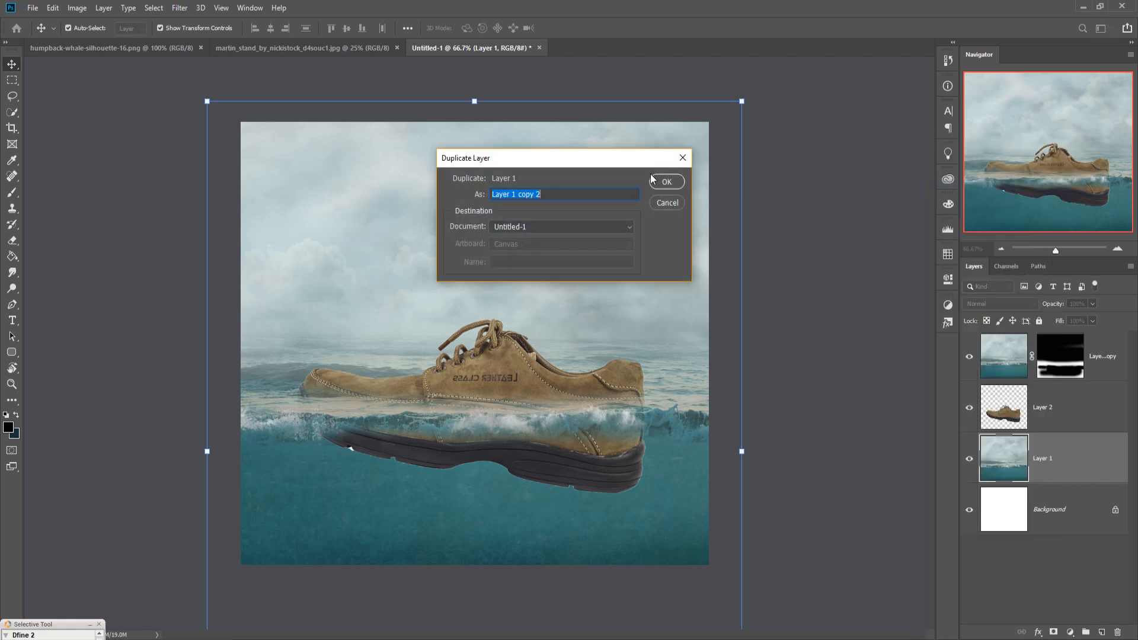
{"action": "left_click", "coordinate": [663, 182]}
Step: Move the new water copy to the top of the layer stack and set its blend mode to Soft Light
{"action": "left_click_drag", "start_coordinate": [1046, 454], "coordinate": [1043, 335]}
{"action": "left_click", "coordinate": [1035, 307]}
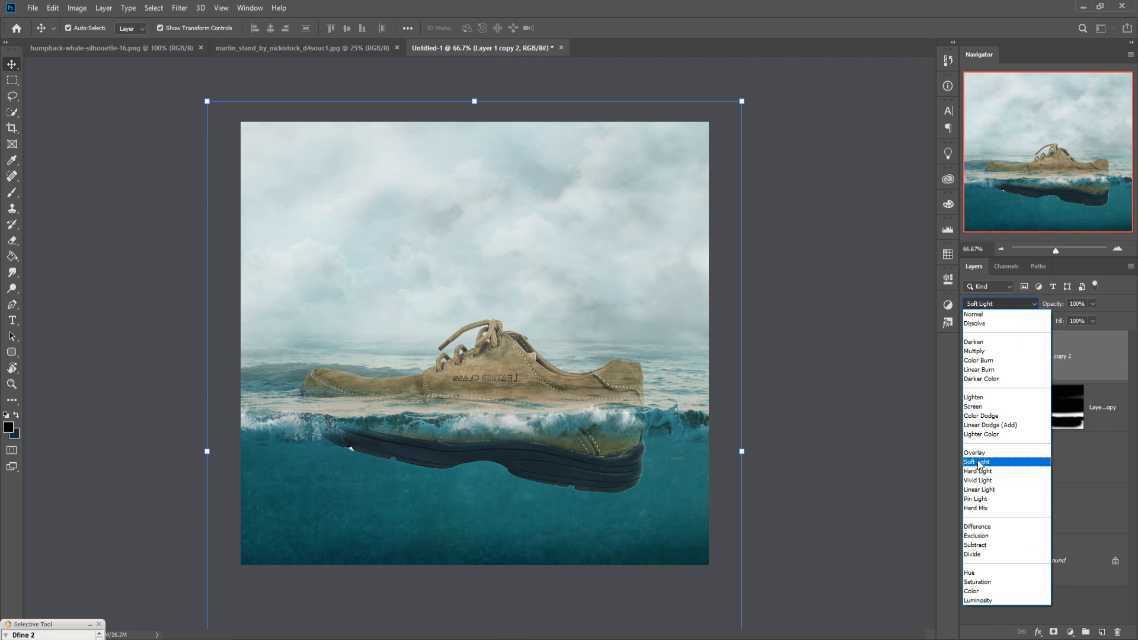
{"action": "left_click", "coordinate": [988, 465]}
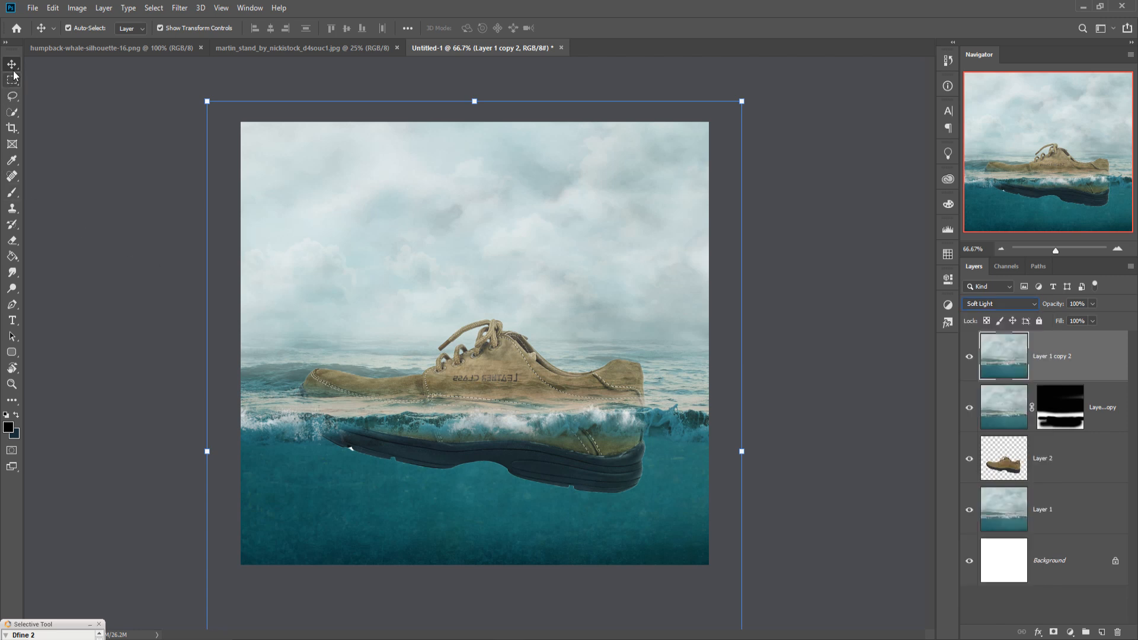
Step: Add a layer mask to the top water copy and paint it black above the water line with a 250 px brush
{"action": "left_click", "coordinate": [1054, 633]}
{"action": "left_click", "coordinate": [14, 198]}
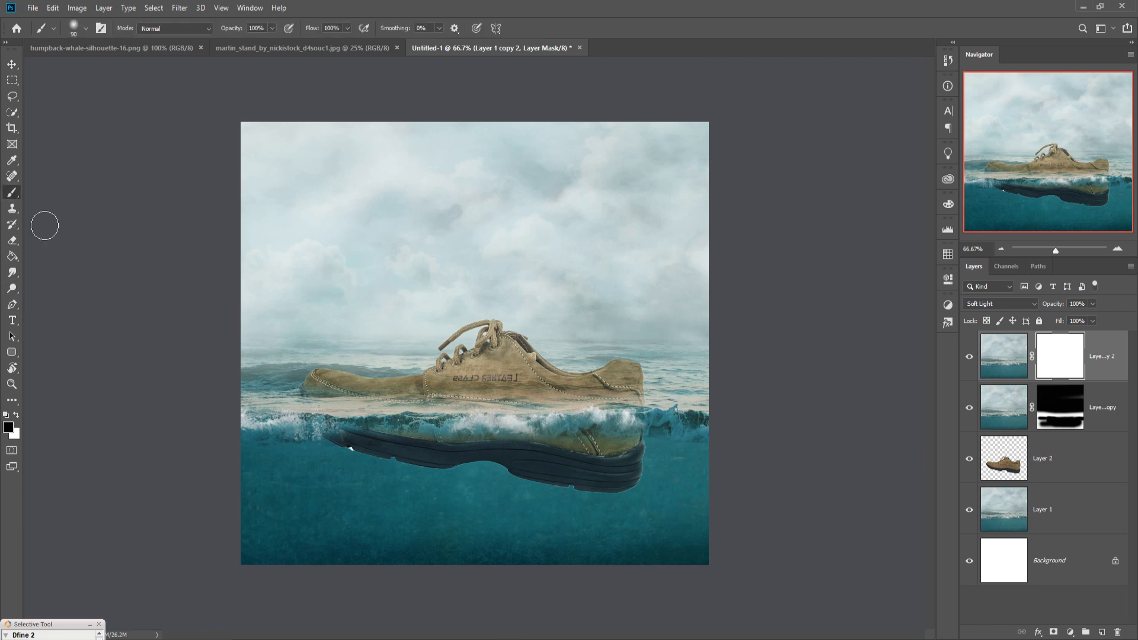
{"action": "key", "text": "bracketright"}
{"action": "key", "text": "bracketright"}
{"action": "key", "text": "bracketright"}
{"action": "key", "text": "bracketright"}
{"action": "key", "text": "bracketright"}
{"action": "key", "text": "bracketright"}
{"action": "key", "text": "bracketright"}
{"action": "key", "text": "bracketright"}
{"action": "key", "text": "bracketright"}
{"action": "key", "text": "bracketright"}
{"action": "key", "text": "bracketleft"}
{"action": "key", "text": "bracketleft"}
{"action": "key", "text": "bracketleft"}
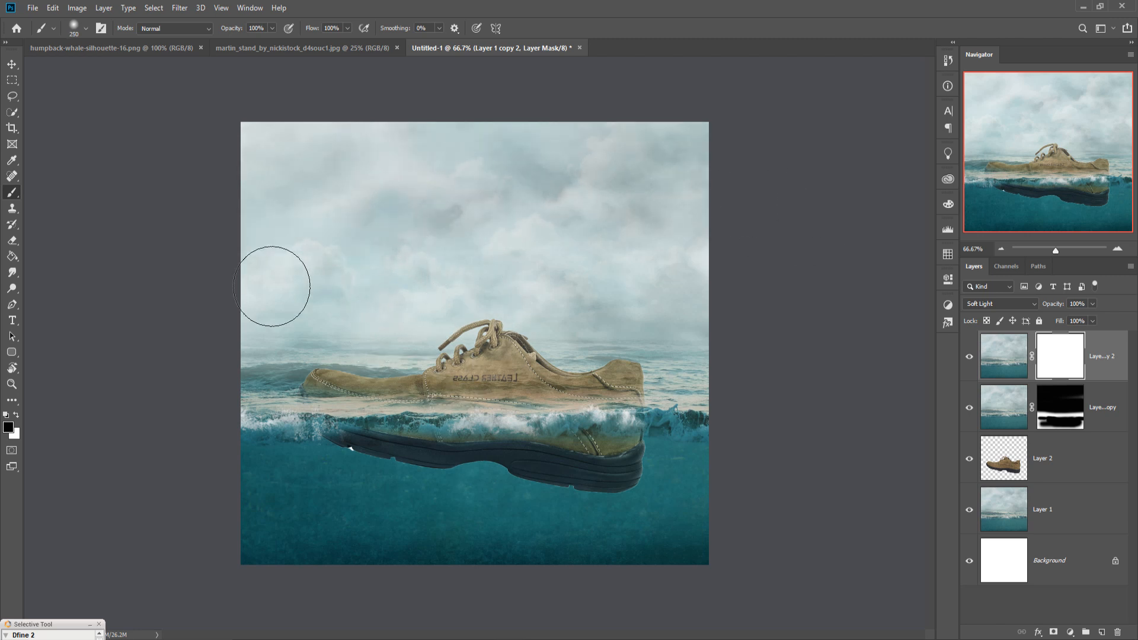
{"action": "key", "text": "ctrl+z"}
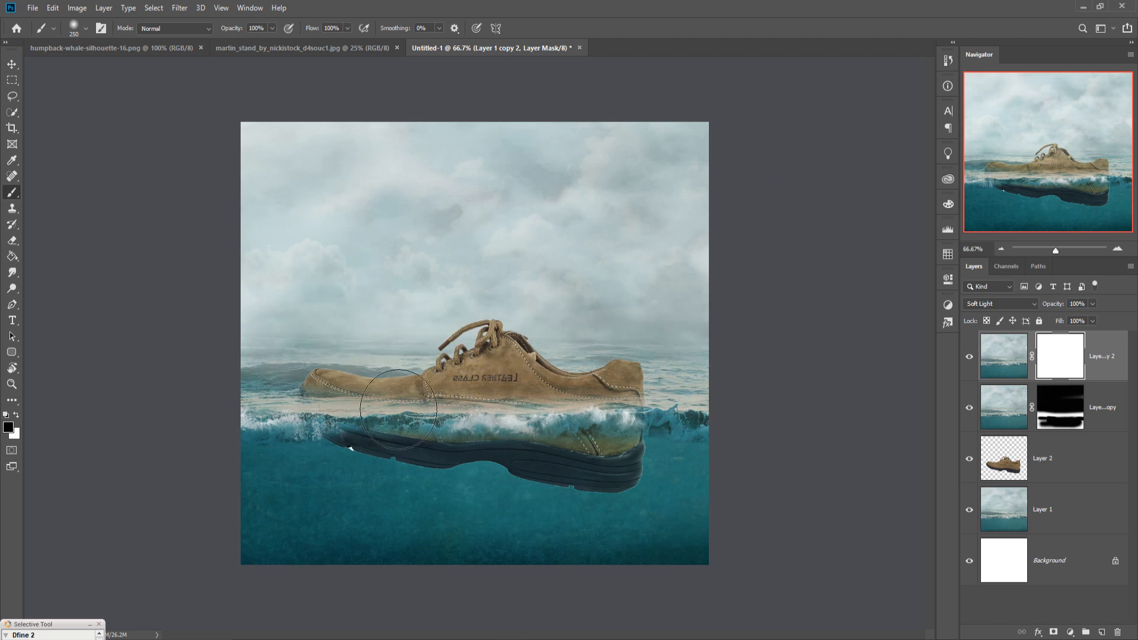
{"action": "mouse_move", "coordinate": [770, 404]}
{"action": "left_mouse_down"}
{"action": "mouse_move", "coordinate": [285, 401]}
{"action": "mouse_move", "coordinate": [333, 394]}
{"action": "left_mouse_up"}
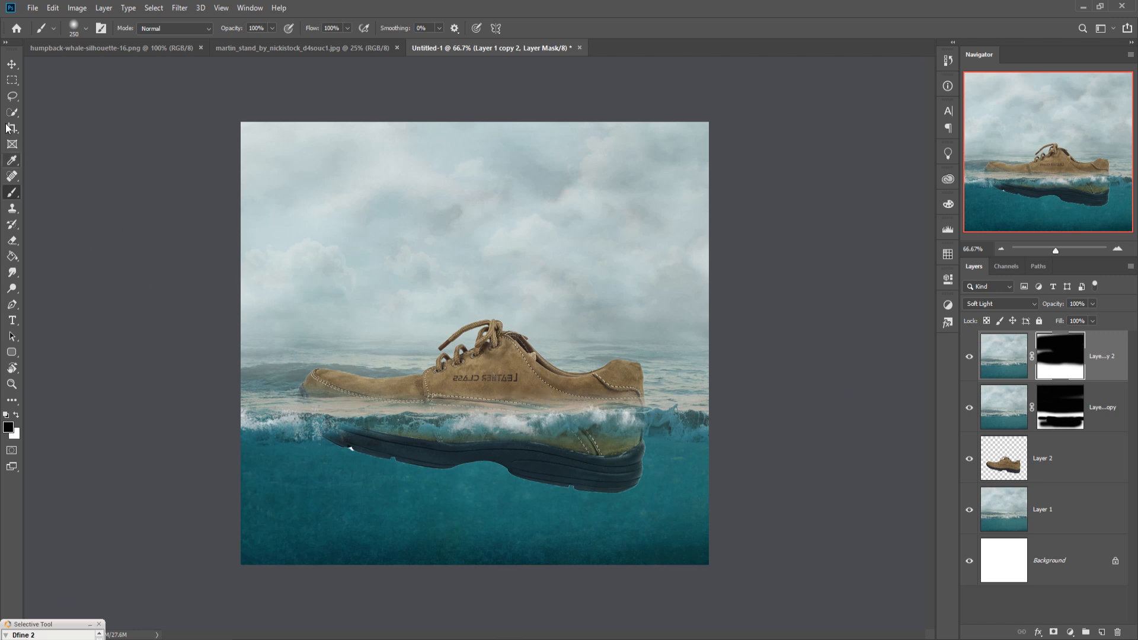
Step: Crop the canvas, extending it slightly on the left, top and right sides, and commit the crop
{"action": "left_click", "coordinate": [11, 64]}
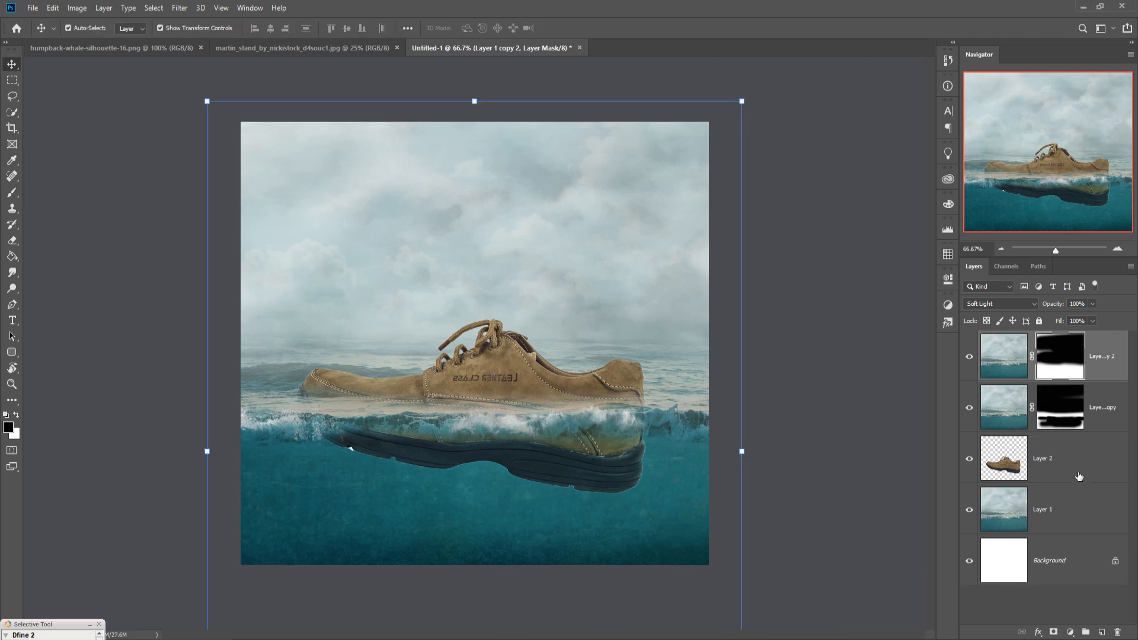
{"action": "left_click", "coordinate": [12, 128]}
{"action": "left_click_drag", "start_coordinate": [243, 355], "coordinate": [228, 358]}
{"action": "left_click_drag", "start_coordinate": [475, 122], "coordinate": [476, 112]}
{"action": "left_click_drag", "start_coordinate": [728, 349], "coordinate": [744, 349]}
{"action": "left_click_drag", "start_coordinate": [212, 355], "coordinate": [211, 355]}
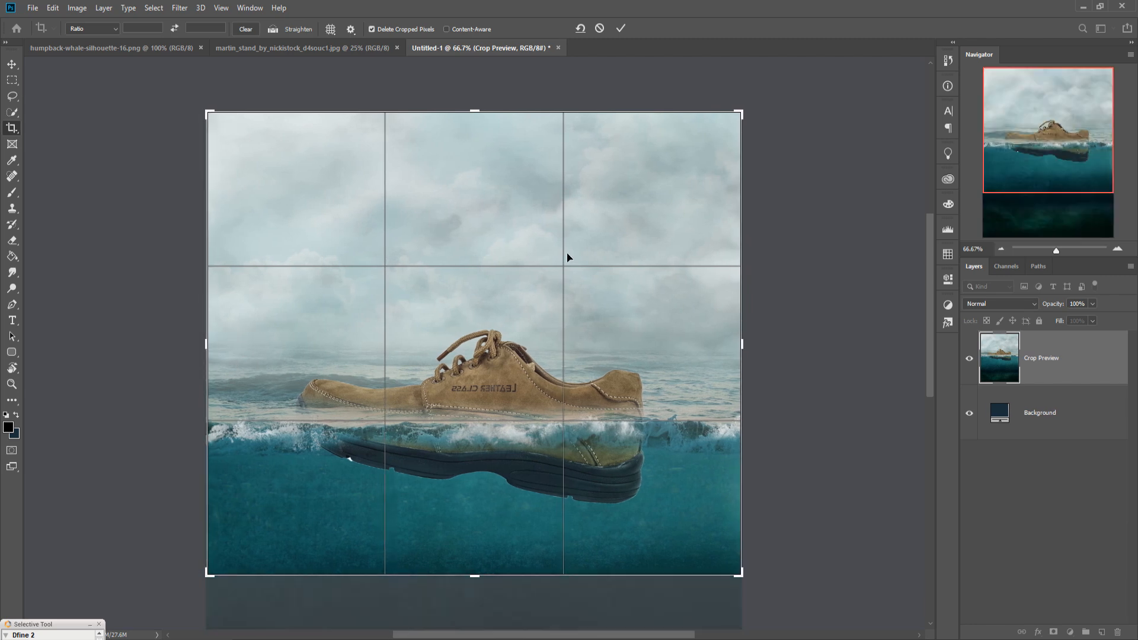
{"action": "left_click", "coordinate": [619, 28]}
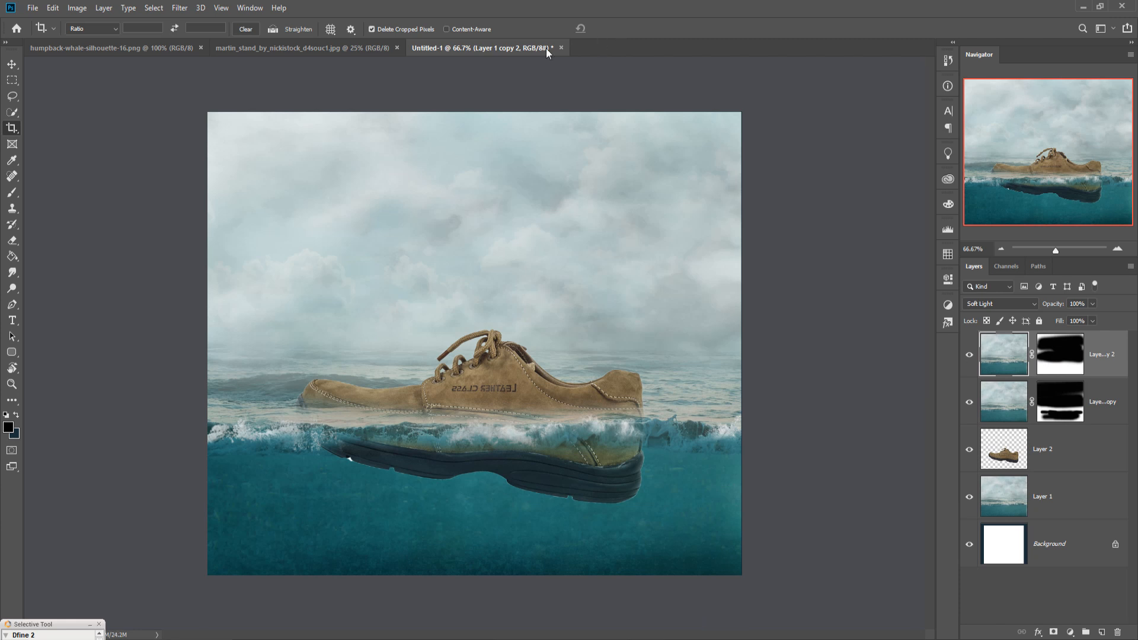
Step: Open the rat photo and start tracing around the rat's feet with the Pen tool
{"action": "left_click", "coordinate": [12, 64]}
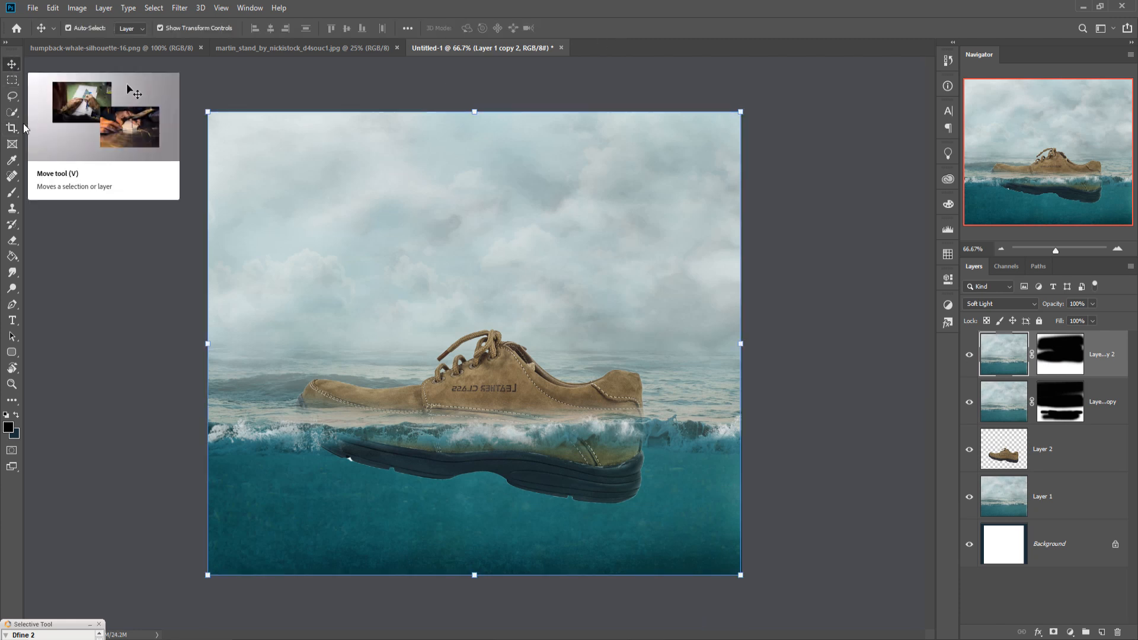
{"action": "left_click", "coordinate": [285, 49]}
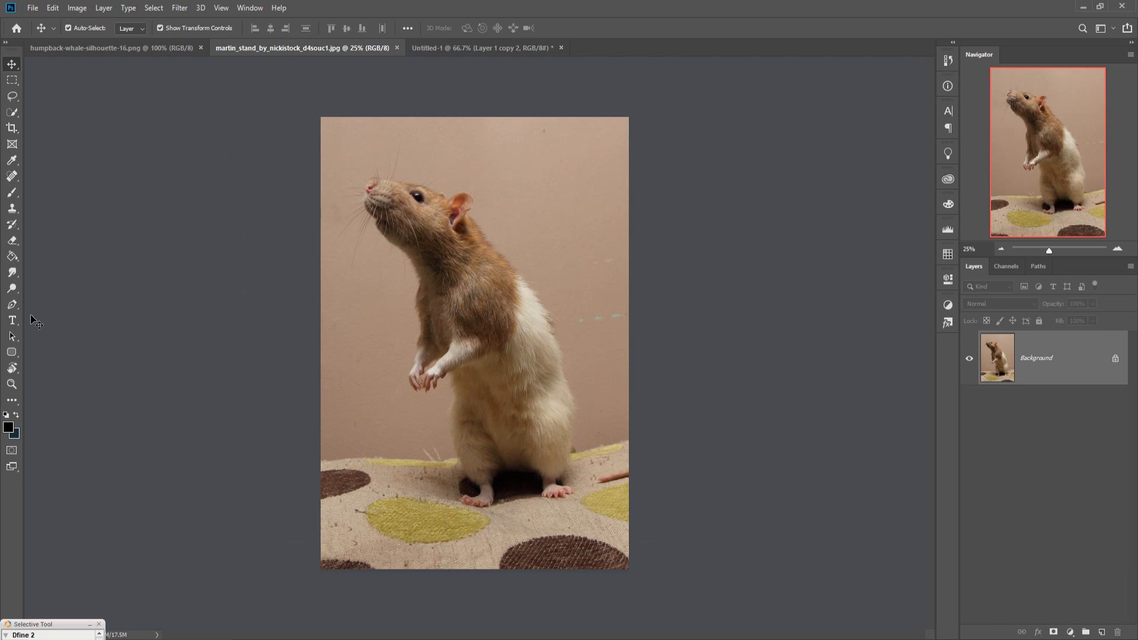
{"action": "left_click", "coordinate": [12, 304]}
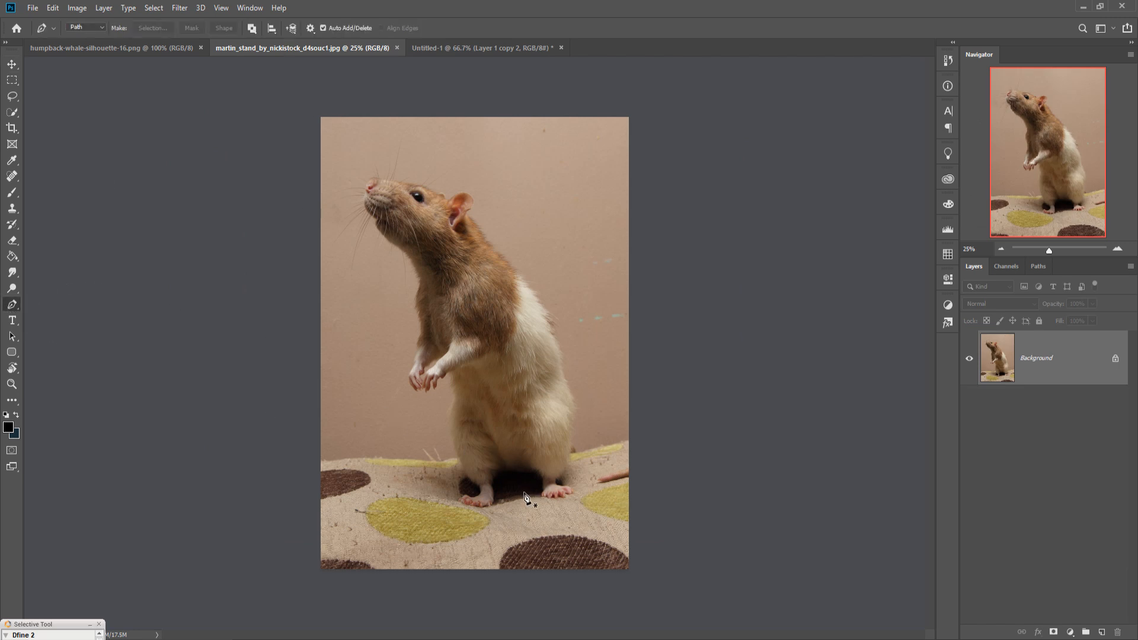
{"action": "left_click", "coordinate": [505, 468]}
{"action": "left_click", "coordinate": [497, 474]}
{"action": "left_click", "coordinate": [492, 482]}
{"action": "left_click", "coordinate": [493, 498]}
{"action": "left_click", "coordinate": [494, 504]}
{"action": "left_click", "coordinate": [473, 508]}
{"action": "left_click", "coordinate": [464, 501]}
{"action": "left_click", "coordinate": [471, 498]}
{"action": "scroll", "coordinate": [460, 458], "scroll_direction": "up", "scroll_amount": 3}
{"action": "left_click", "coordinate": [455, 508]}
{"action": "left_click", "coordinate": [429, 452]}
{"action": "left_click", "coordinate": [416, 396]}
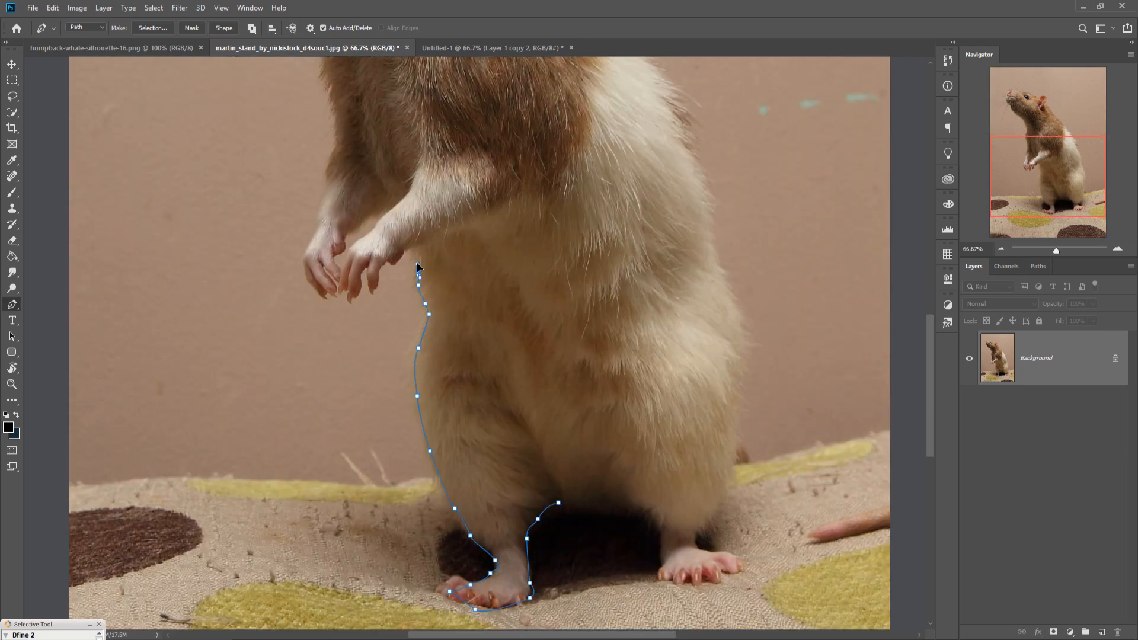
Step: Continue the pen path around the rat's body, arms and head until its whole outline is traced
{"action": "scroll", "coordinate": [365, 252], "scroll_direction": "up", "scroll_amount": 2}
{"action": "left_click", "coordinate": [393, 307]}
{"action": "left_click", "coordinate": [362, 396]}
{"action": "left_click", "coordinate": [298, 340]}
{"action": "left_click", "coordinate": [267, 301]}
{"action": "left_click", "coordinate": [301, 359]}
{"action": "left_click", "coordinate": [302, 396]}
{"action": "left_click", "coordinate": [274, 403]}
{"action": "left_click", "coordinate": [208, 275]}
{"action": "left_click_drag", "start_coordinate": [224, 249], "coordinate": [386, 518]}
{"action": "left_click", "coordinate": [509, 516]}
{"action": "left_click_drag", "start_coordinate": [478, 486], "coordinate": [473, 476]}
{"action": "left_click", "coordinate": [412, 437]}
{"action": "left_click", "coordinate": [332, 325]}
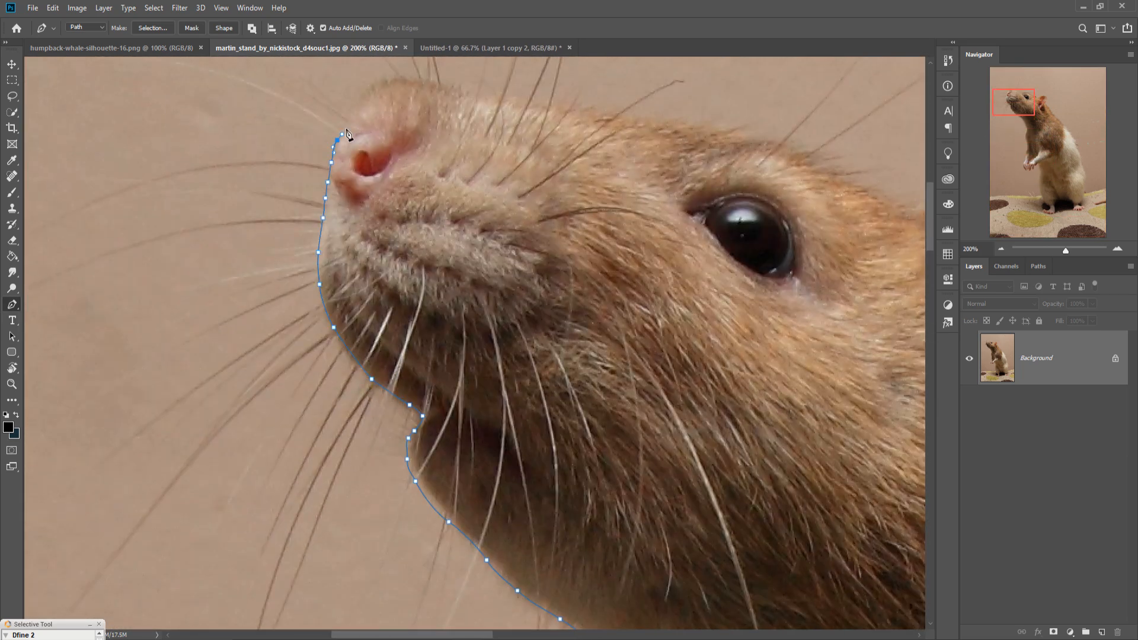
{"action": "left_click", "coordinate": [396, 279]}
{"action": "left_click", "coordinate": [602, 375]}
{"action": "left_click", "coordinate": [317, 190]}
{"action": "left_click", "coordinate": [376, 338]}
{"action": "left_click", "coordinate": [383, 343]}
{"action": "left_click_drag", "start_coordinate": [400, 374], "coordinate": [407, 388]}
{"action": "left_click", "coordinate": [159, 228]}
{"action": "left_click", "coordinate": [182, 338]}
{"action": "left_click", "coordinate": [274, 333]}
{"action": "left_click", "coordinate": [251, 395]}
{"action": "left_click", "coordinate": [193, 388]}
{"action": "left_click", "coordinate": [326, 462]}
{"action": "left_click", "coordinate": [405, 496]}
{"action": "left_click", "coordinate": [123, 425]}
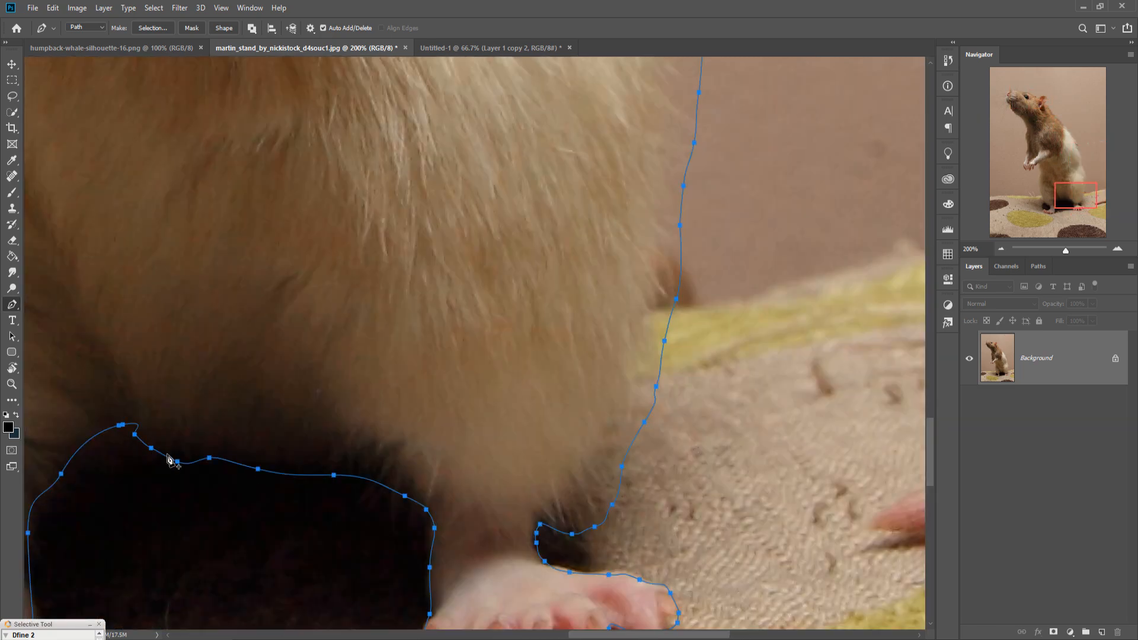
{"action": "key", "text": "ctrl+0"}
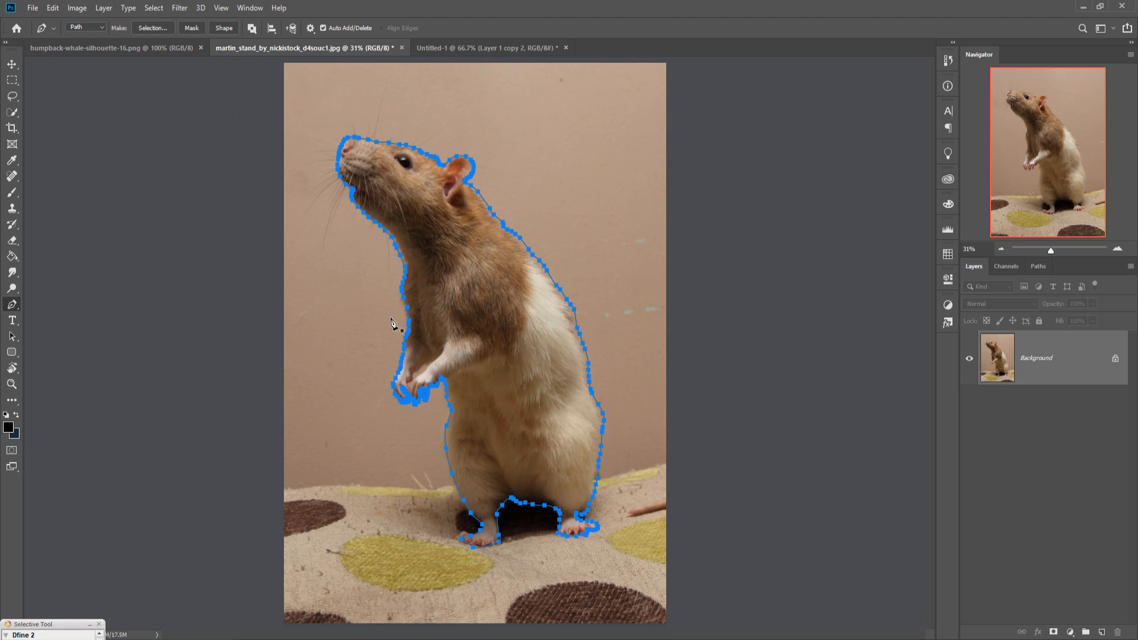
Step: Convert the rat's path into a selection
{"action": "right_click", "coordinate": [468, 273]}
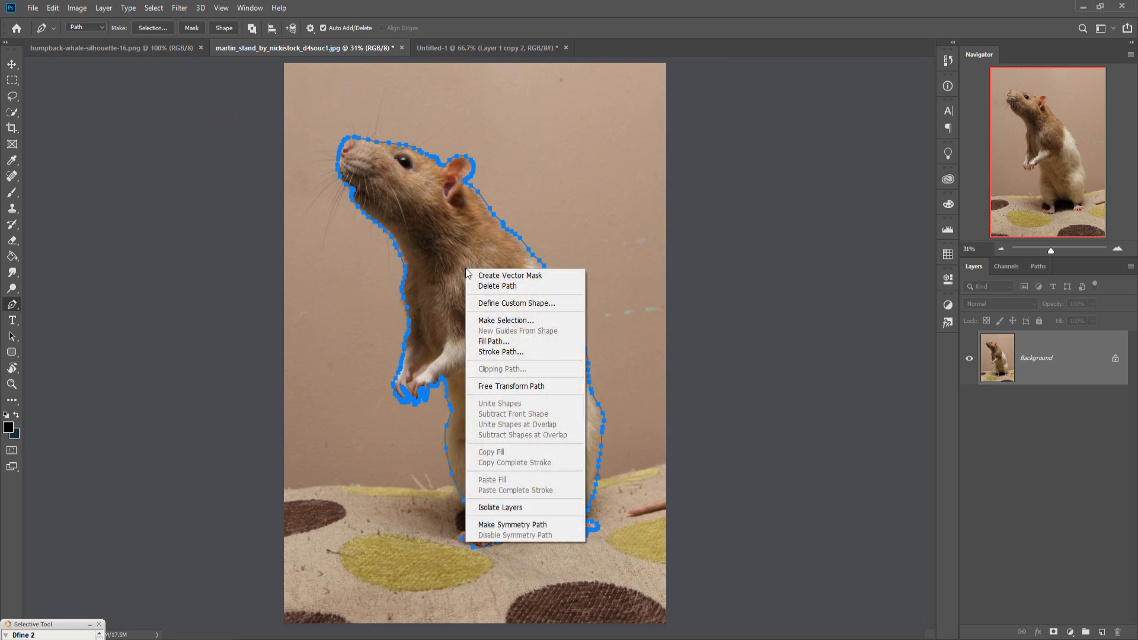
{"action": "left_click", "coordinate": [517, 320]}
{"action": "left_click", "coordinate": [625, 190]}
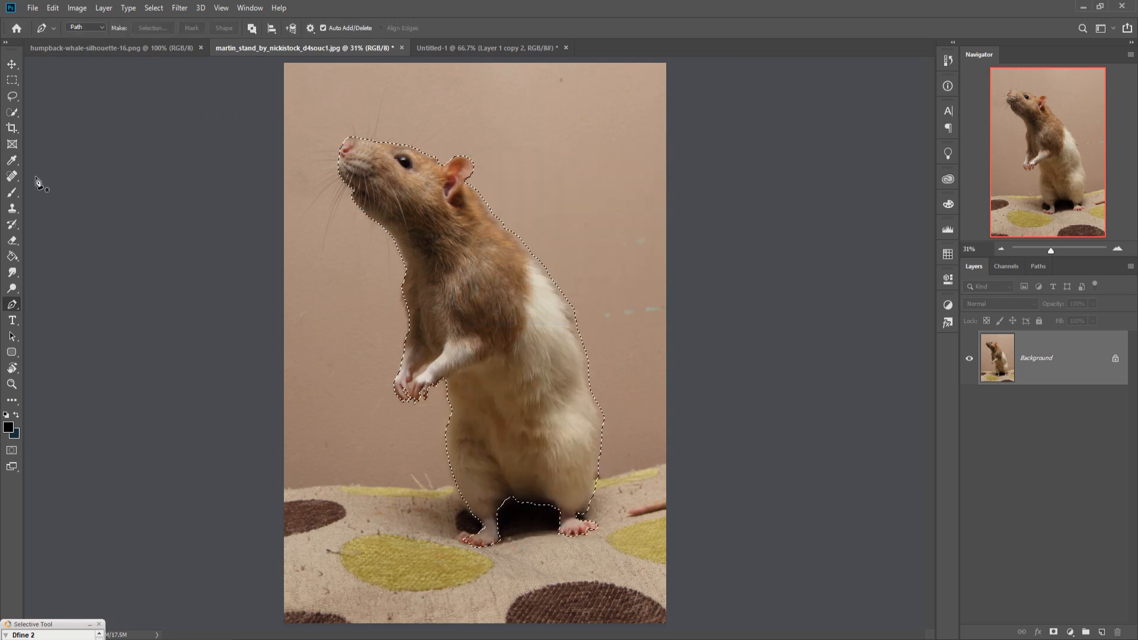
Step: Drag the selected rat into the shoe composition as a new layer
{"action": "left_click", "coordinate": [12, 63]}
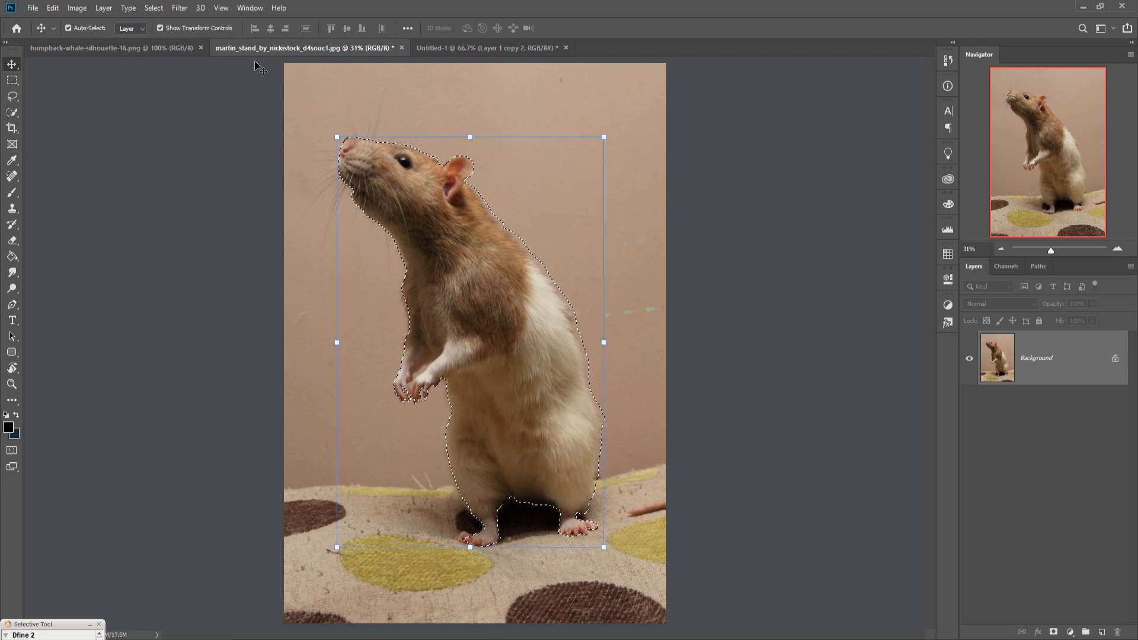
{"action": "left_click_drag", "start_coordinate": [255, 49], "coordinate": [631, 126]}
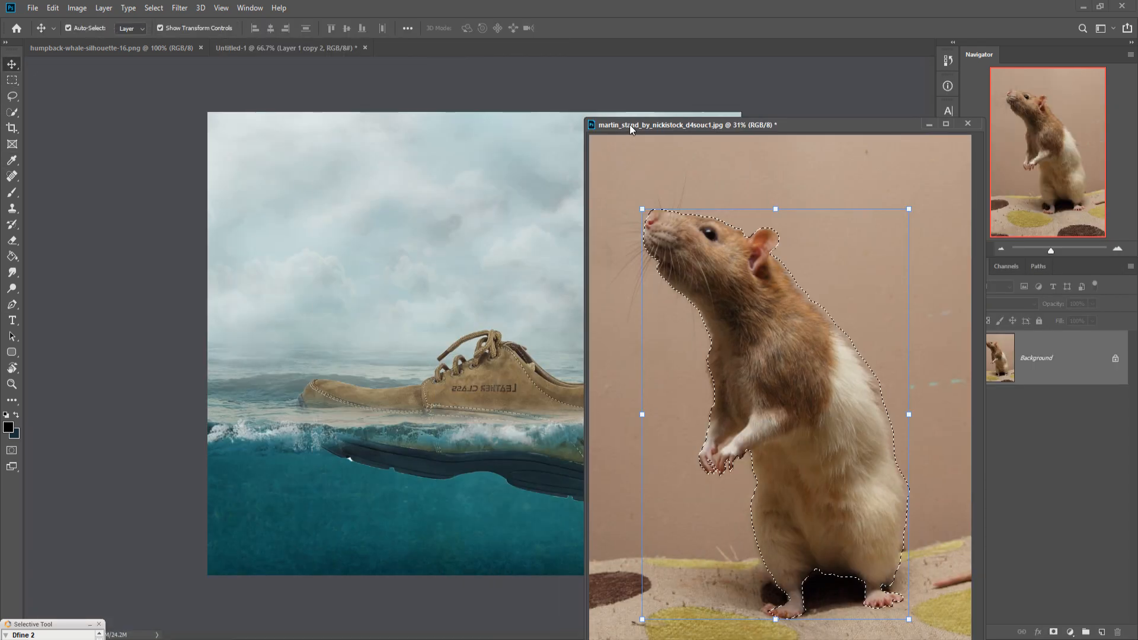
{"action": "left_click_drag", "start_coordinate": [769, 356], "coordinate": [536, 279]}
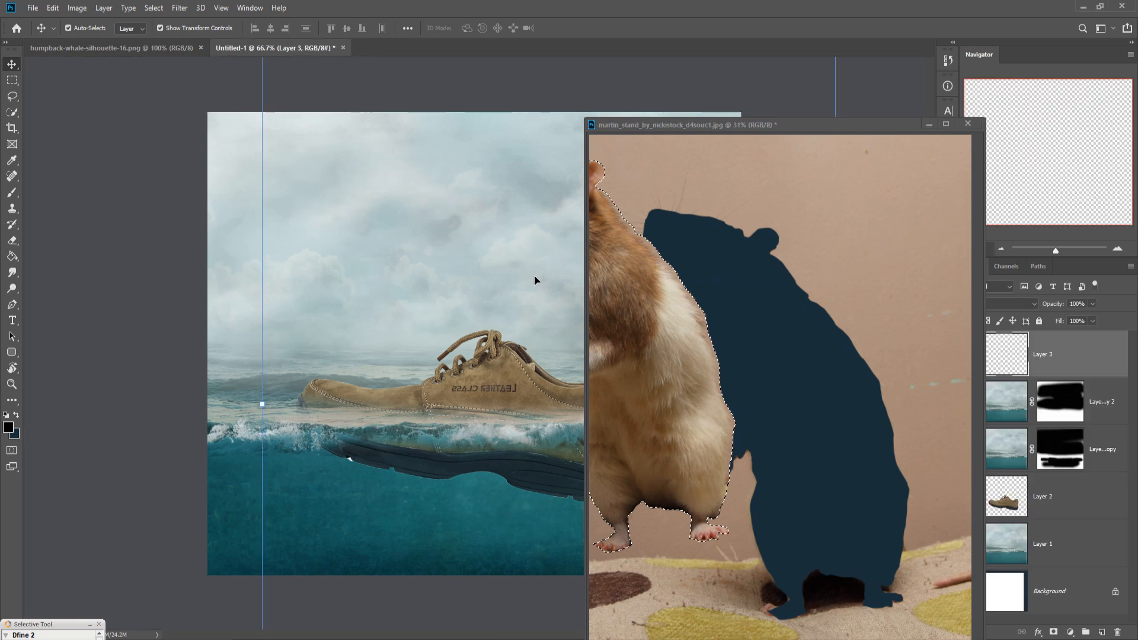
{"action": "left_click", "coordinate": [929, 125]}
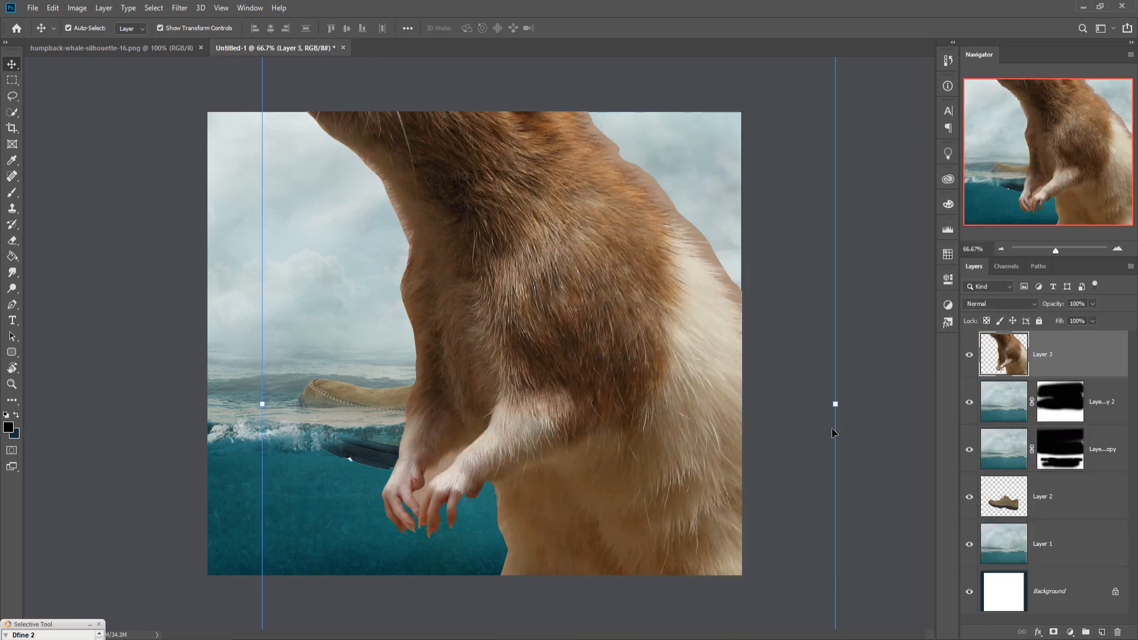
Step: Scale the rat down to about 19% and place it standing on the shoe's submerged sole
{"action": "left_click_drag", "start_coordinate": [843, 413], "coordinate": [463, 463]}
{"action": "left_click_drag", "start_coordinate": [407, 432], "coordinate": [594, 393]}
{"action": "left_click_drag", "start_coordinate": [624, 271], "coordinate": [636, 281]}
{"action": "left_click_drag", "start_coordinate": [570, 381], "coordinate": [605, 389]}
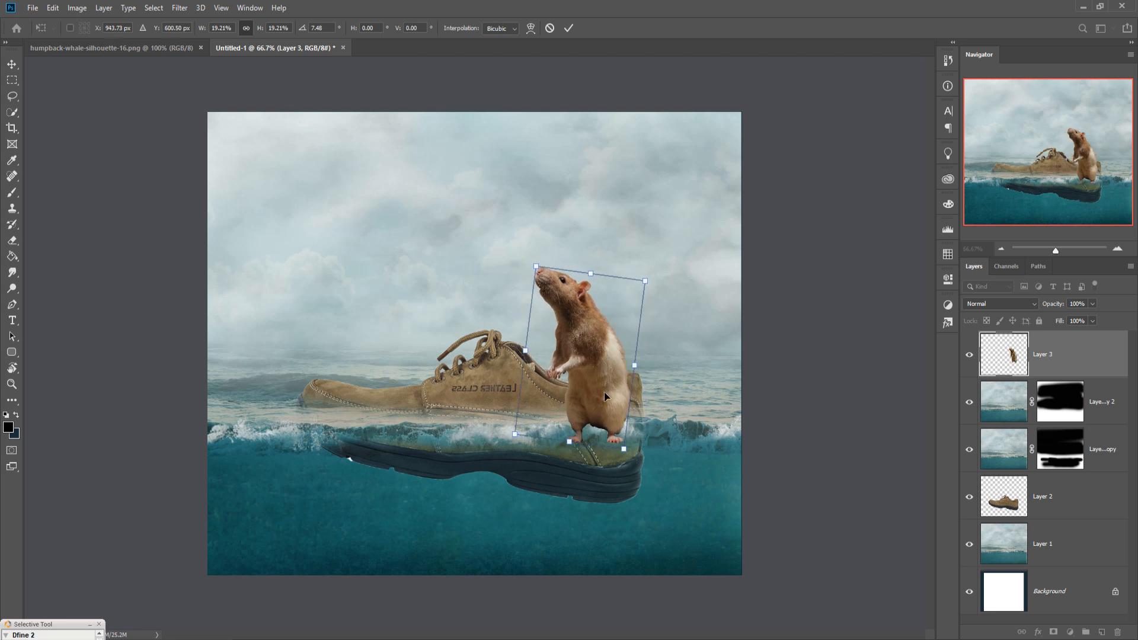
{"action": "left_click", "coordinate": [568, 29]}
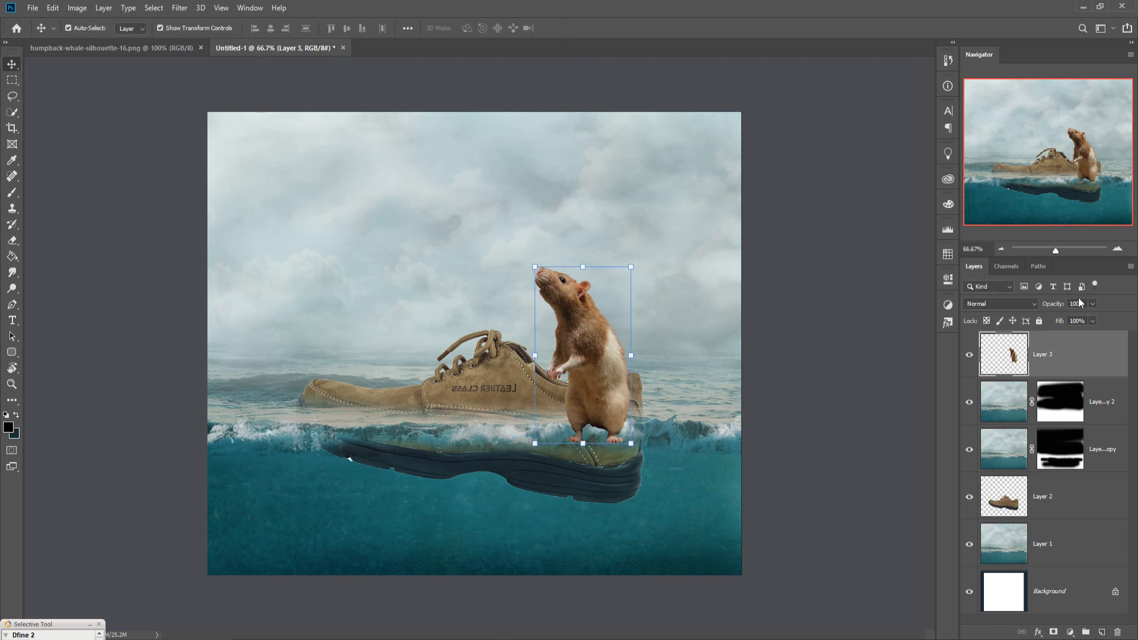
Step: Add a layer mask to the rat layer and set the brush to 90 px
{"action": "left_click", "coordinate": [1054, 632]}
{"action": "left_click", "coordinate": [12, 192]}
{"action": "key", "text": "bracketleft"}
{"action": "key", "text": "bracketleft"}
{"action": "key", "text": "bracketleft"}
{"action": "key", "text": "bracketleft"}
{"action": "key", "text": "bracketleft"}
{"action": "key", "text": "bracketleft"}
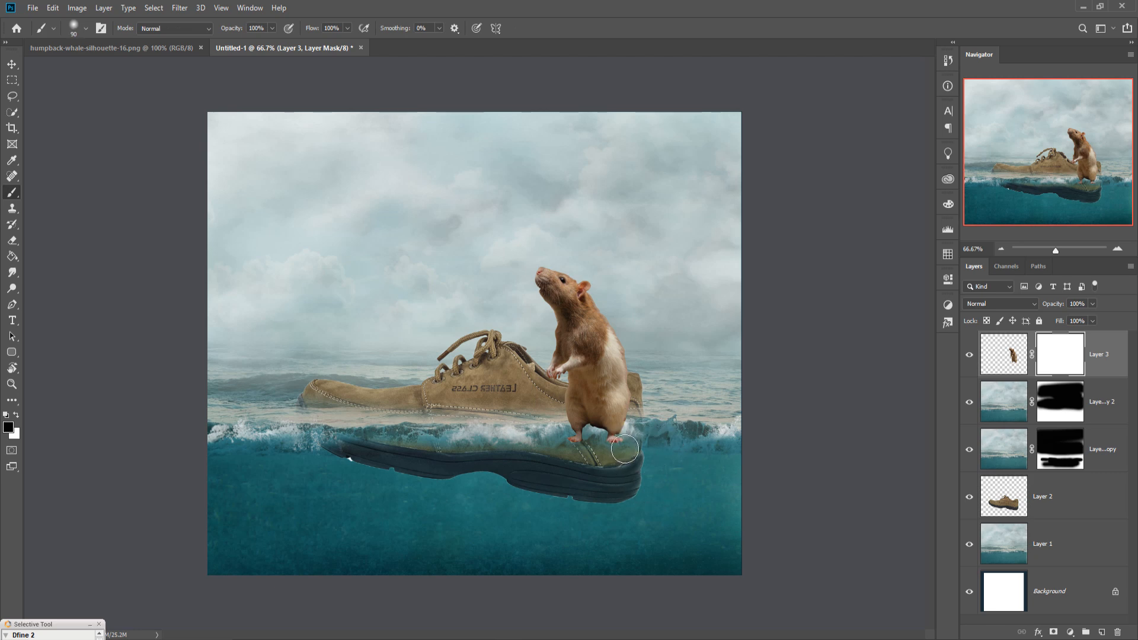
Step: Select the rat with the Quick Selection tool and open Select and Mask
{"action": "key", "text": "w"}
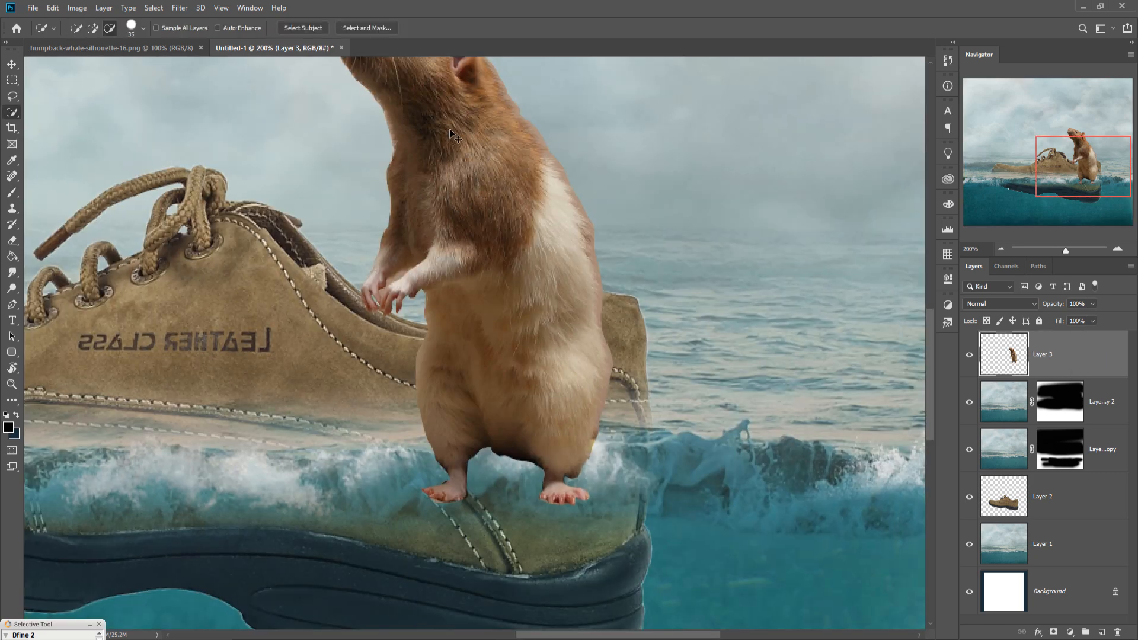
{"action": "key", "text": "ctrl+minus"}
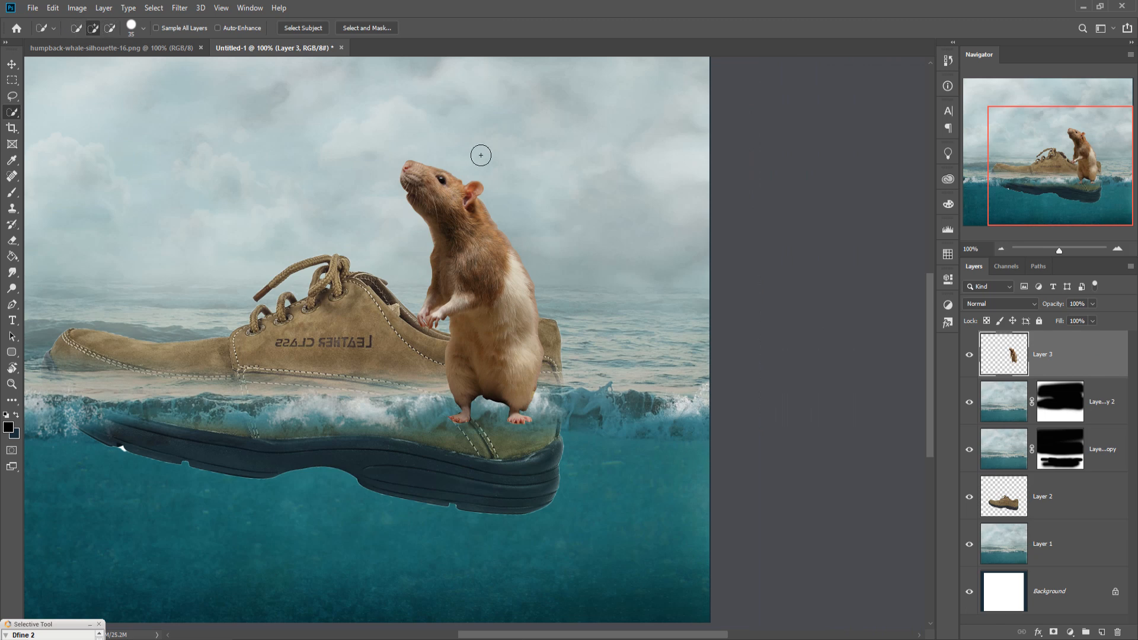
{"action": "left_click_drag", "start_coordinate": [425, 174], "coordinate": [508, 330]}
{"action": "left_click", "coordinate": [347, 28]}
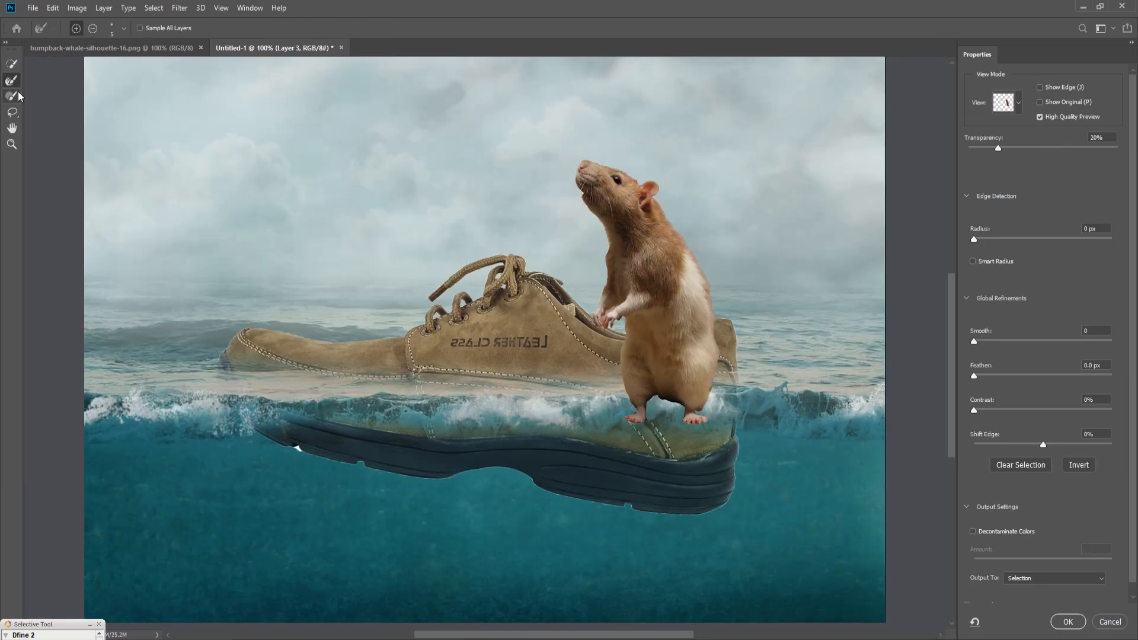
Step: Enable Decontaminate Colors and output the refined rat selection to a new layer
{"action": "key", "text": "ctrl+plus"}
{"action": "key", "text": "ctrl+plus"}
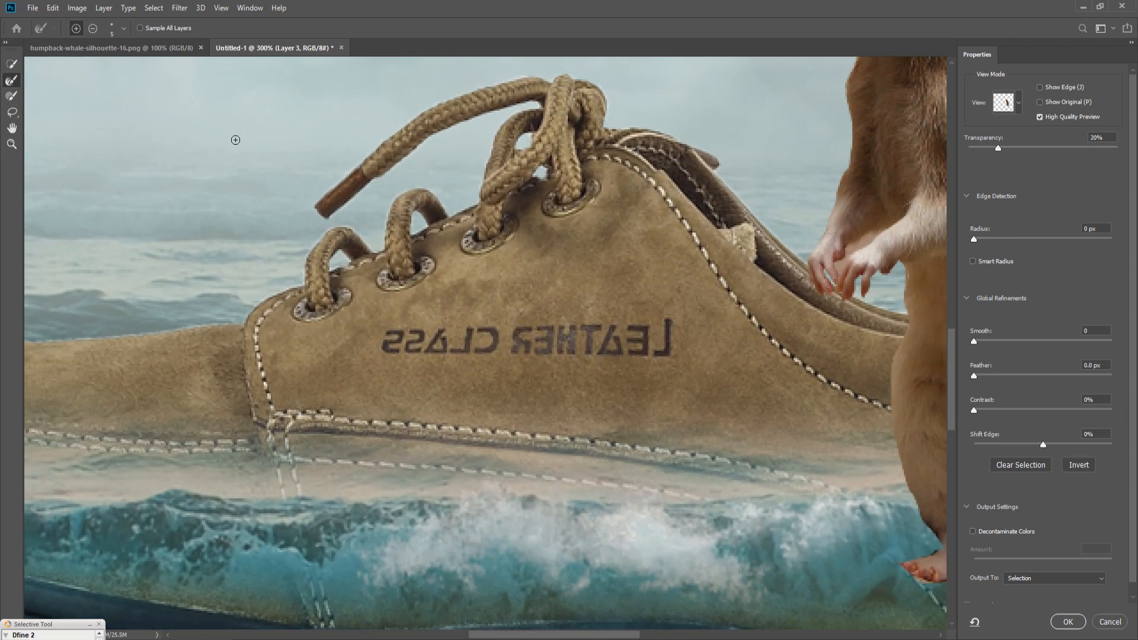
{"action": "left_click_drag", "start_coordinate": [538, 180], "coordinate": [186, 522]}
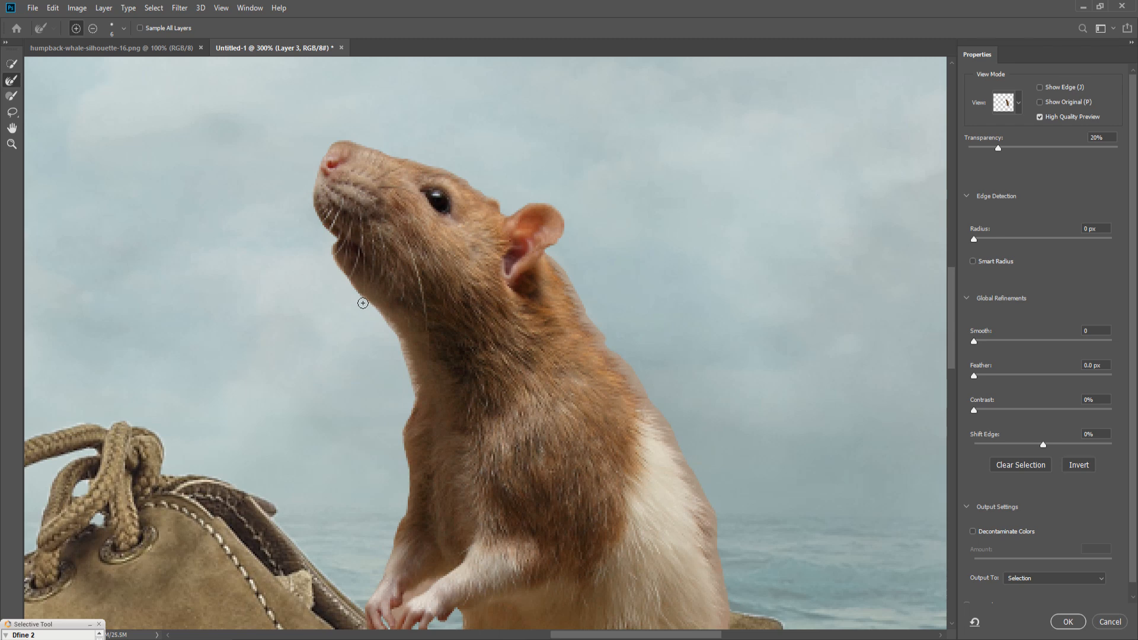
{"action": "left_click_drag", "start_coordinate": [398, 411], "coordinate": [398, 263]}
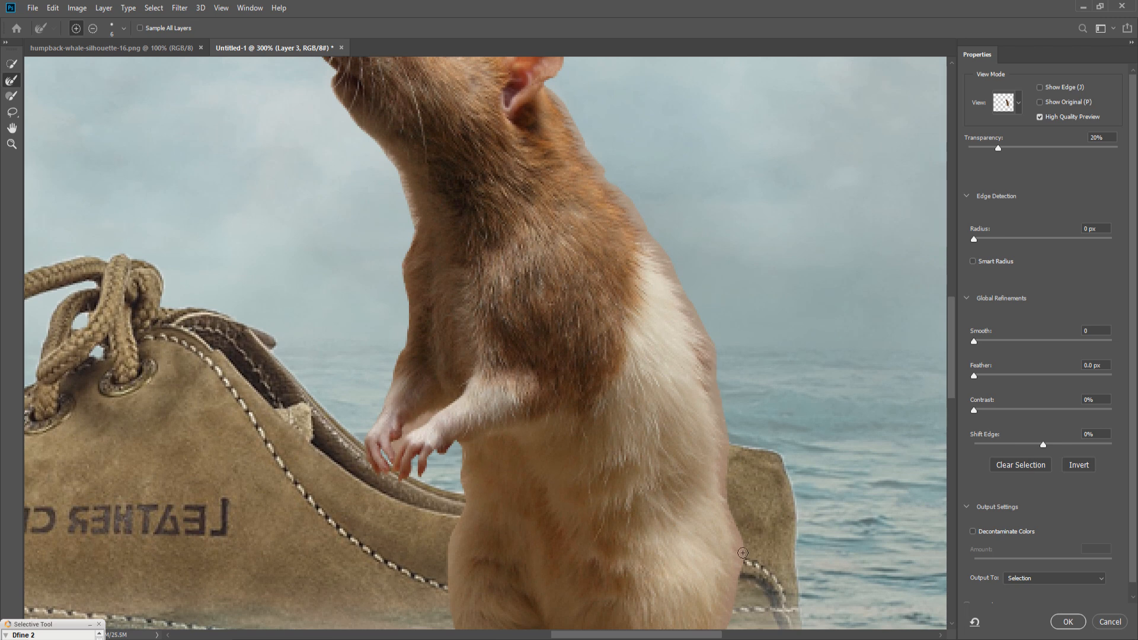
{"action": "left_click", "coordinate": [973, 532]}
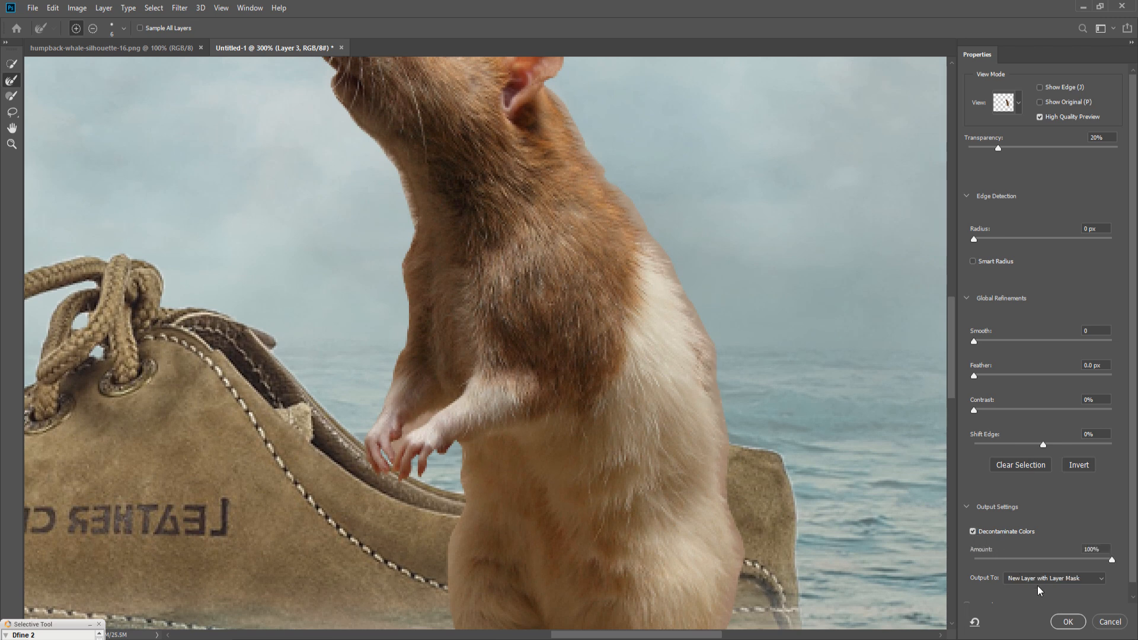
{"action": "left_click", "coordinate": [1061, 580]}
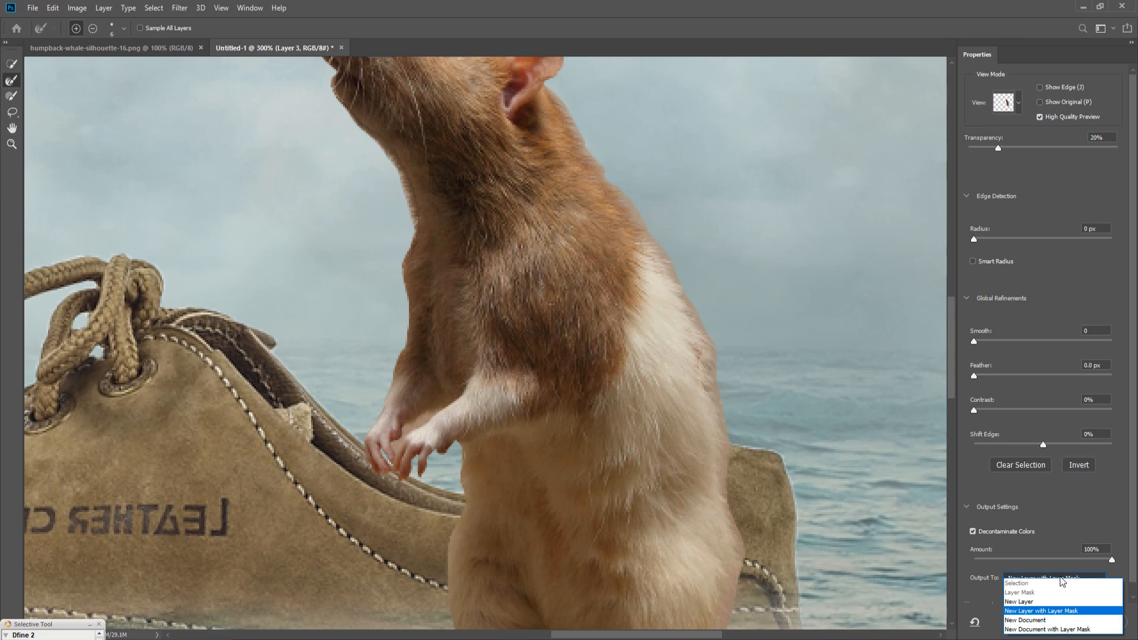
{"action": "left_click", "coordinate": [1045, 601]}
{"action": "left_click", "coordinate": [1084, 623]}
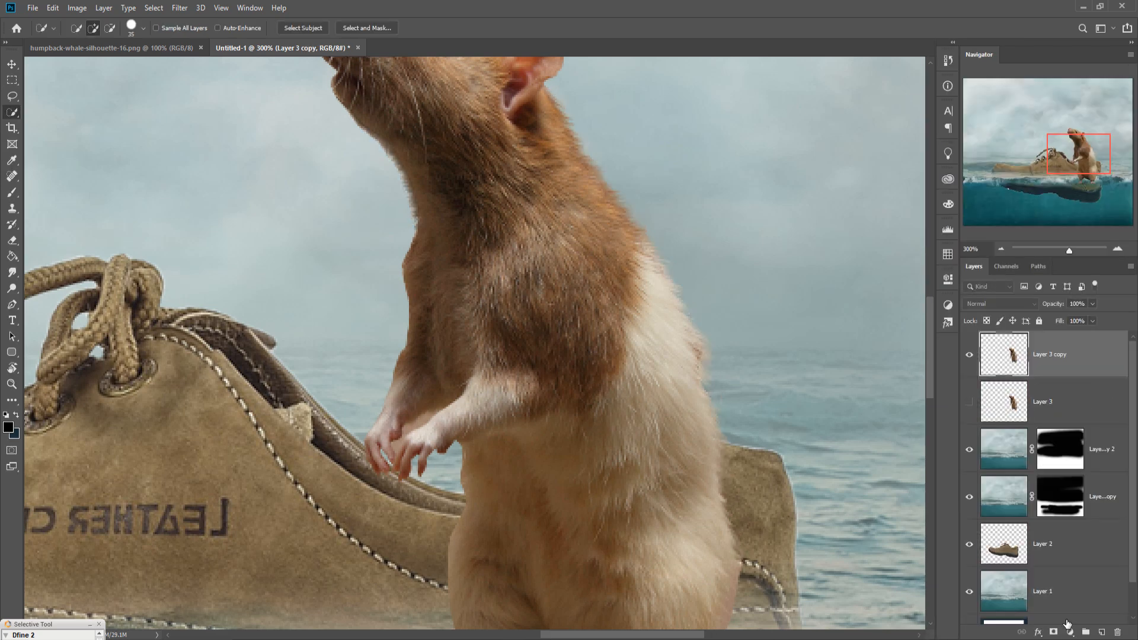
Step: Lasso the leftover background between the rat's front paws, remove it, and deselect
{"action": "left_click", "coordinate": [11, 63]}
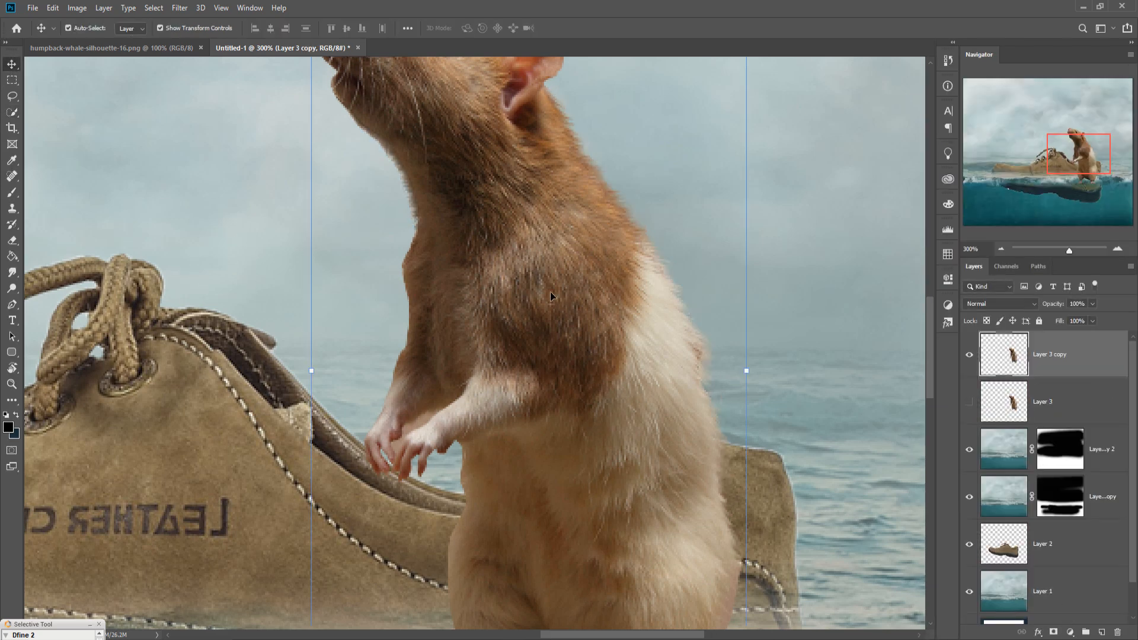
{"action": "key", "text": "ctrl+minus"}
{"action": "key", "text": "ctrl+minus"}
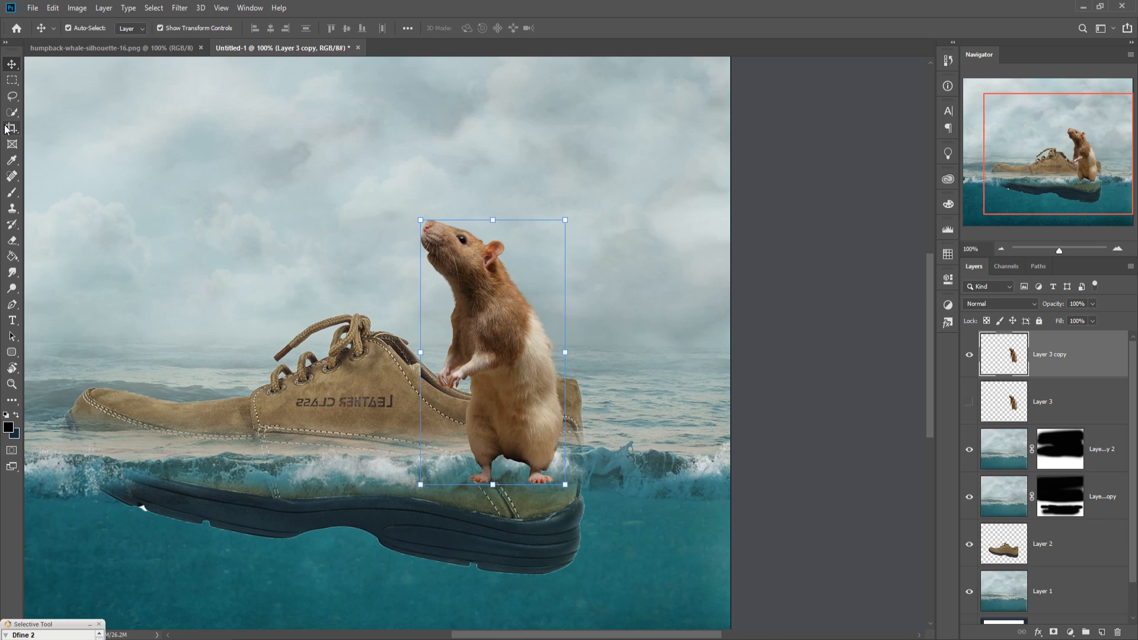
{"action": "left_click", "coordinate": [13, 97]}
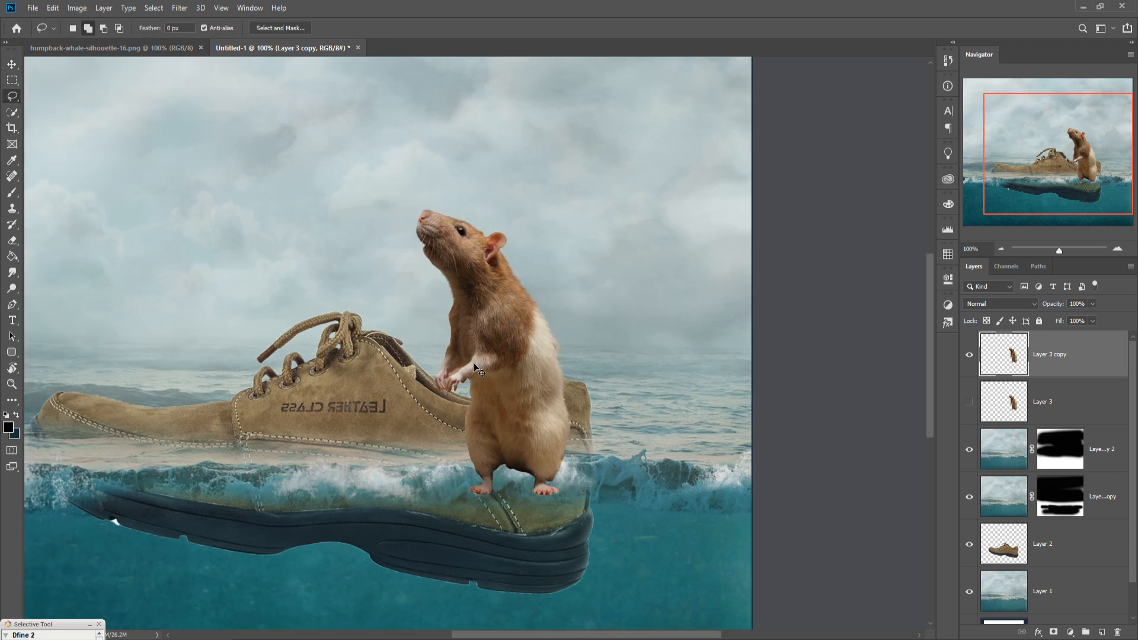
{"action": "scroll", "coordinate": [472, 365], "scroll_direction": "up", "scroll_amount": 3}
{"action": "scroll", "coordinate": [392, 477], "scroll_direction": "up", "scroll_amount": 1}
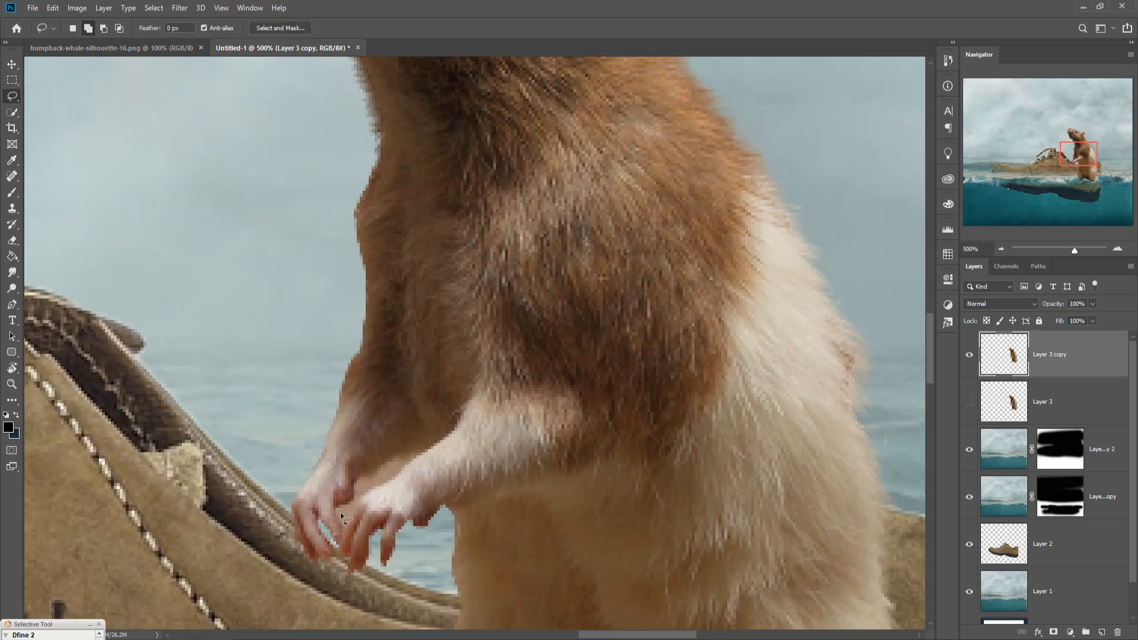
{"action": "left_click_drag", "start_coordinate": [343, 528], "coordinate": [339, 509]}
{"action": "left_click_drag", "start_coordinate": [371, 475], "coordinate": [425, 452]}
{"action": "left_click_drag", "start_coordinate": [358, 509], "coordinate": [345, 529]}
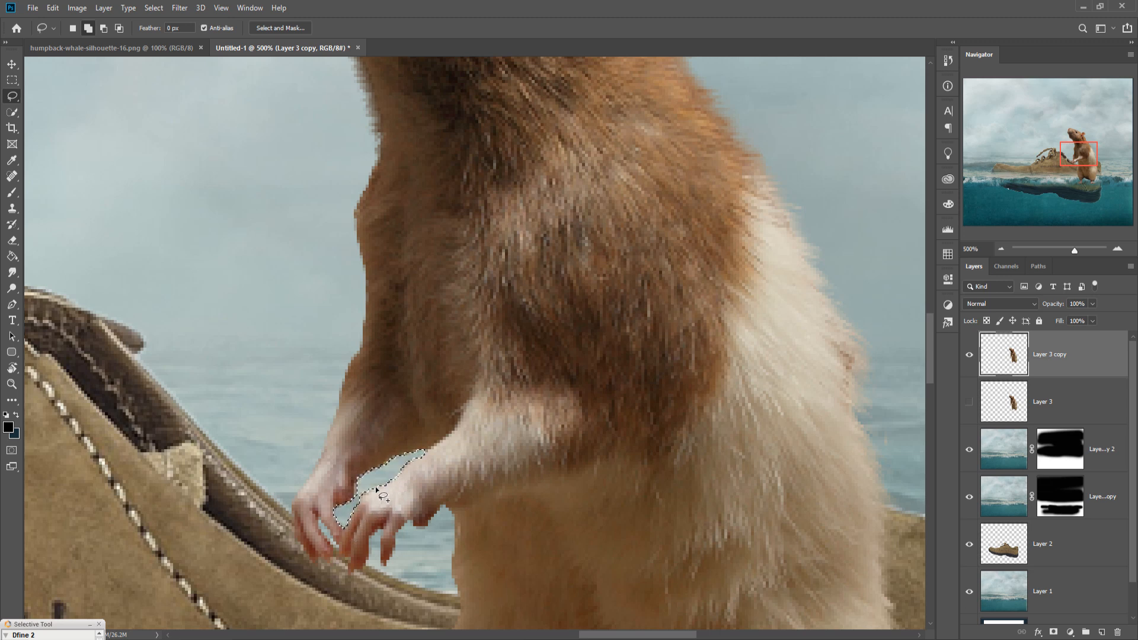
{"action": "left_click", "coordinate": [12, 63]}
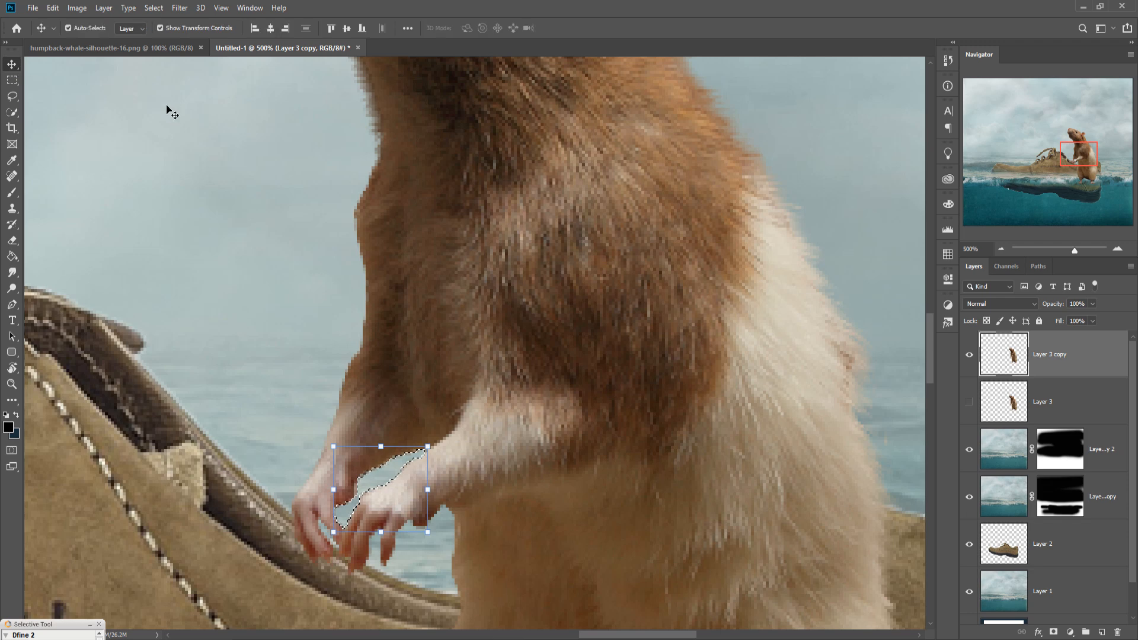
{"action": "left_click", "coordinate": [153, 7]}
{"action": "left_click", "coordinate": [163, 30]}
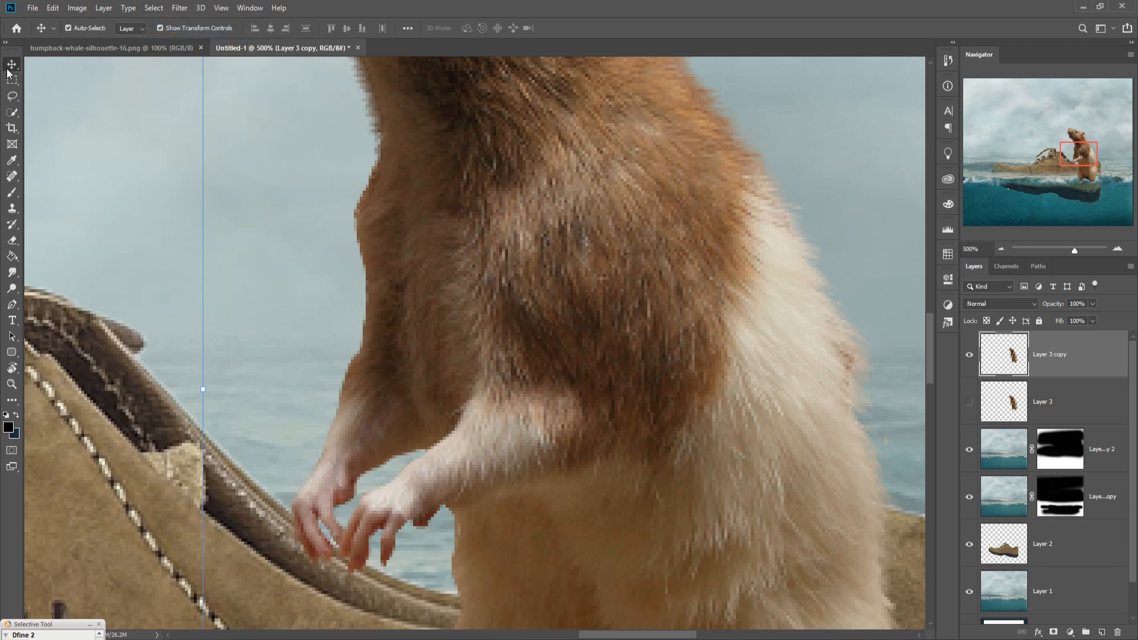
Step: Add a layer mask to the new rat layer
{"action": "key", "text": "ctrl+minus"}
{"action": "key", "text": "ctrl+minus"}
{"action": "key", "text": "ctrl+minus"}
{"action": "key", "text": "ctrl+minus"}
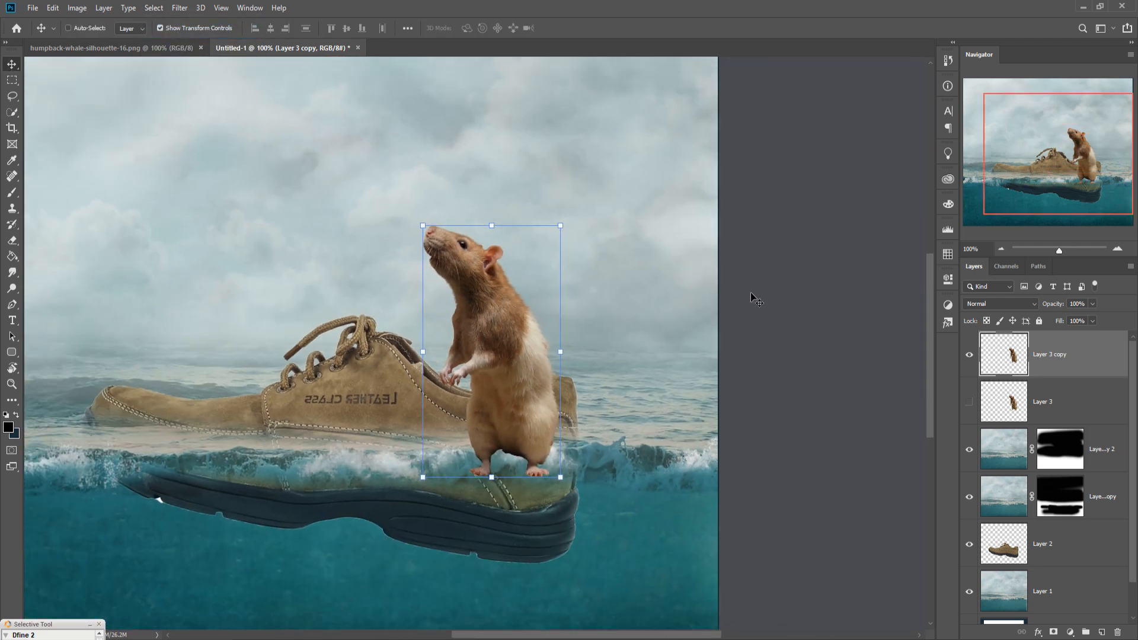
{"action": "key", "text": "ctrl+minus"}
{"action": "left_click", "coordinate": [1059, 632]}
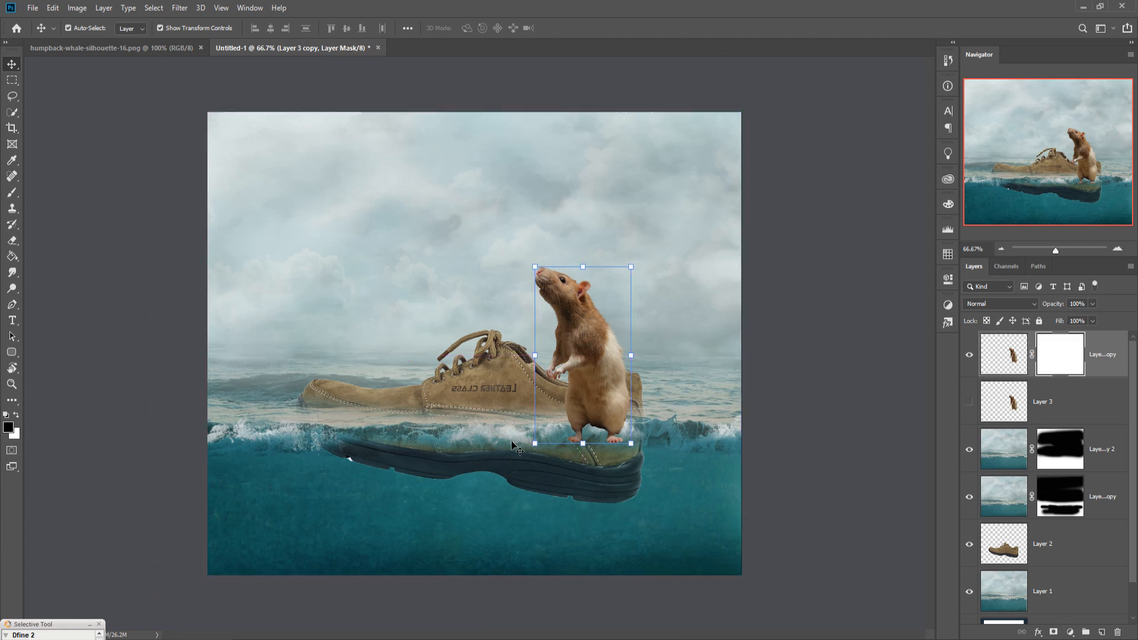
Step: Lower the rat layer's opacity and paint the mask to hide the rat's lower body behind the shoe's heel, then restore opacity
{"action": "left_click", "coordinate": [15, 194]}
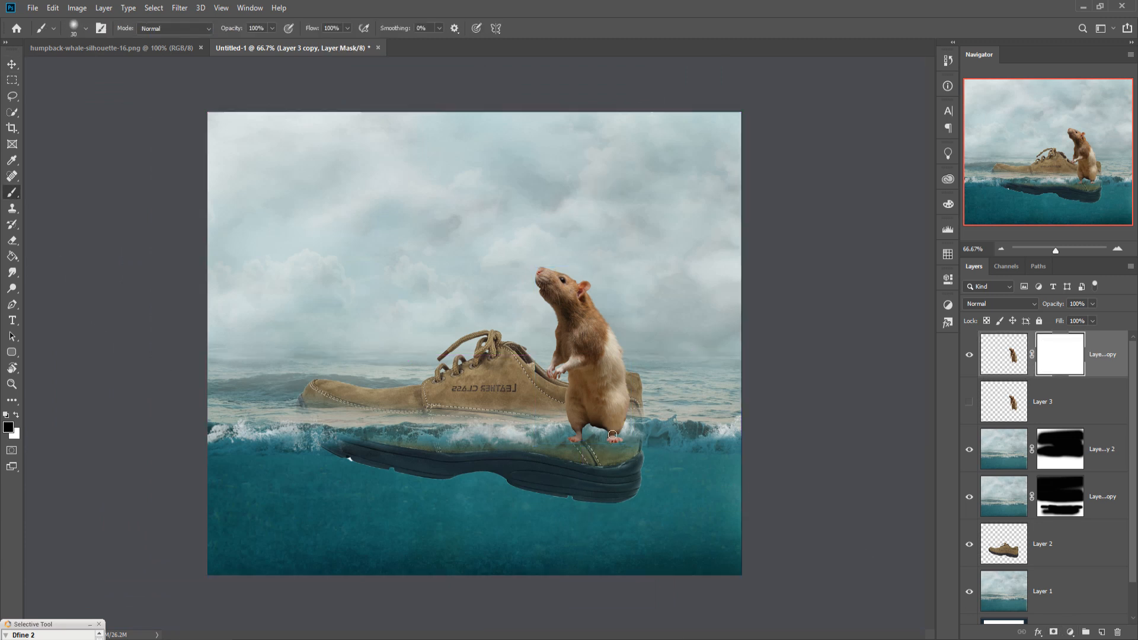
{"action": "key", "text": "ctrl+plus"}
{"action": "key", "text": "ctrl+plus"}
{"action": "key", "text": "ctrl+plus"}
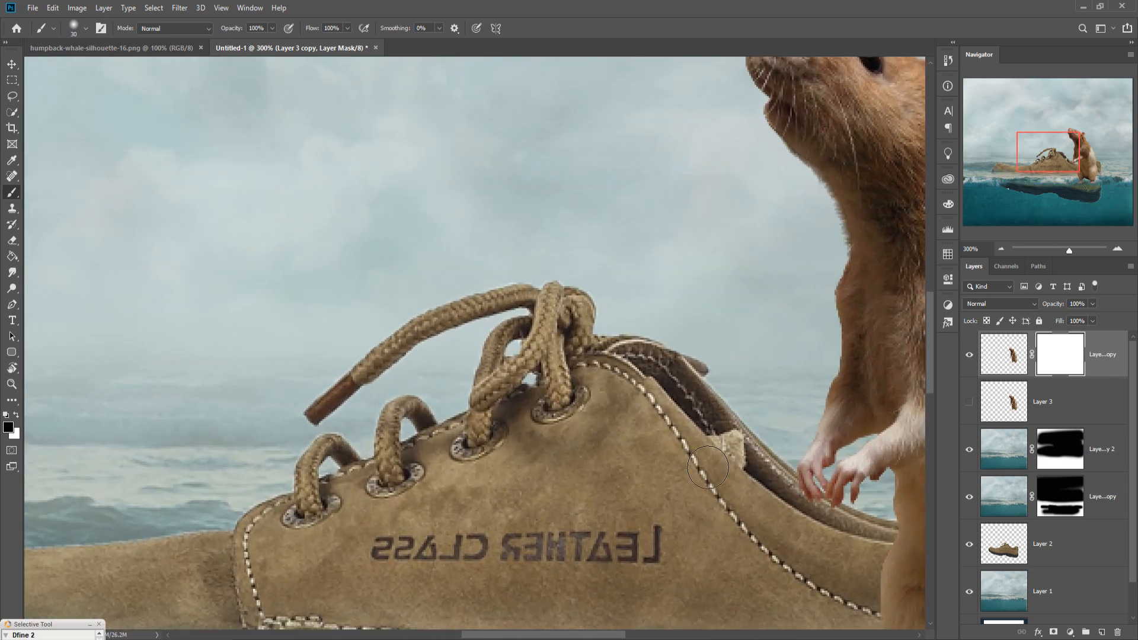
{"action": "left_click_drag", "start_coordinate": [748, 501], "coordinate": [349, 327]}
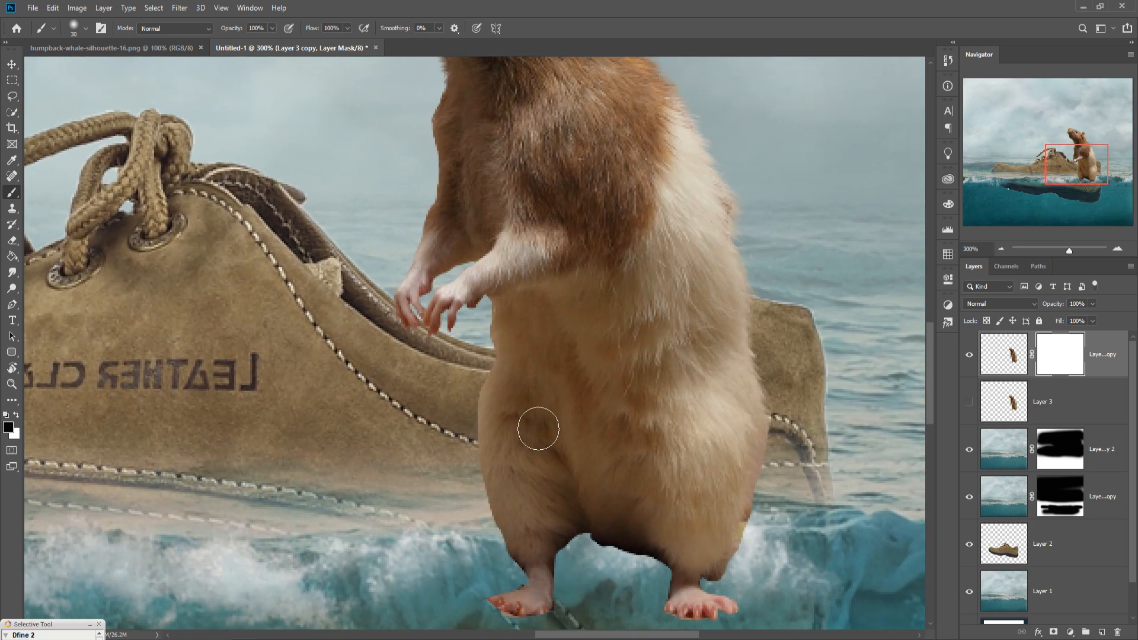
{"action": "key", "text": "bracketright"}
{"action": "key", "text": "bracketleft"}
{"action": "key", "text": "bracketleft"}
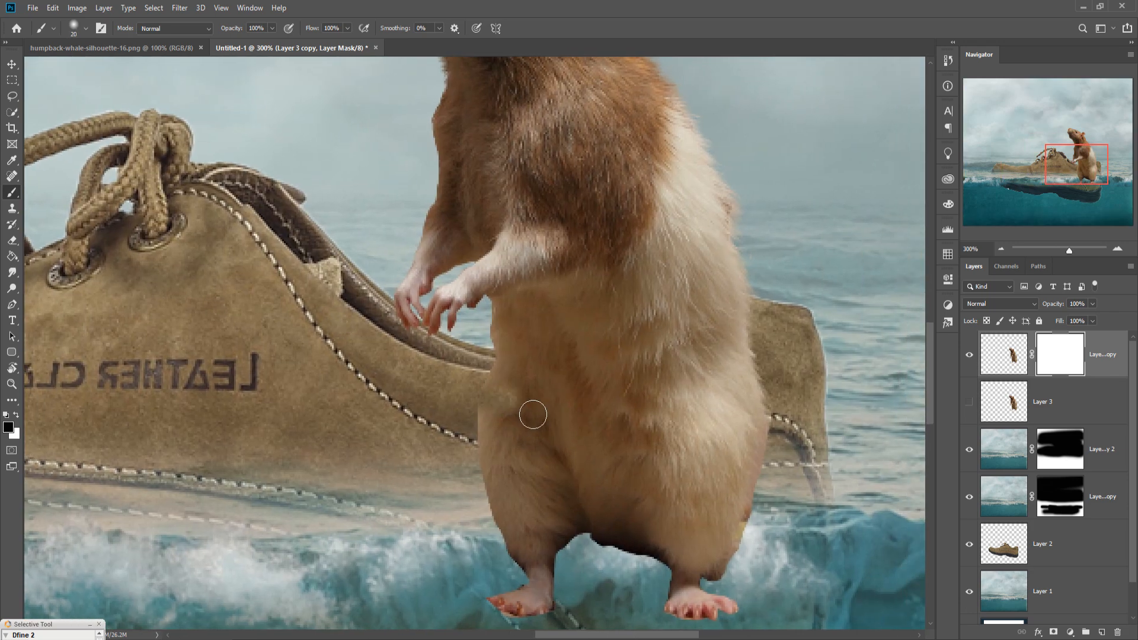
{"action": "left_click_drag", "start_coordinate": [498, 392], "coordinate": [566, 384]}
{"action": "left_click_drag", "start_coordinate": [1086, 318], "coordinate": [1073, 319]}
{"action": "mouse_move", "coordinate": [572, 414]}
{"action": "left_mouse_down"}
{"action": "mouse_move", "coordinate": [661, 381]}
{"action": "mouse_move", "coordinate": [706, 329]}
{"action": "mouse_move", "coordinate": [766, 330]}
{"action": "mouse_move", "coordinate": [702, 331]}
{"action": "left_mouse_up"}
{"action": "key", "text": "bracketleft"}
{"action": "key", "text": "bracketright"}
{"action": "key", "text": "bracketright"}
{"action": "key", "text": "bracketright"}
{"action": "key", "text": "bracketright"}
{"action": "key", "text": "bracketright"}
{"action": "mouse_move", "coordinate": [514, 457]}
{"action": "left_mouse_down"}
{"action": "mouse_move", "coordinate": [782, 432]}
{"action": "mouse_move", "coordinate": [691, 430]}
{"action": "mouse_move", "coordinate": [591, 563]}
{"action": "mouse_move", "coordinate": [691, 548]}
{"action": "mouse_move", "coordinate": [688, 611]}
{"action": "left_mouse_up"}
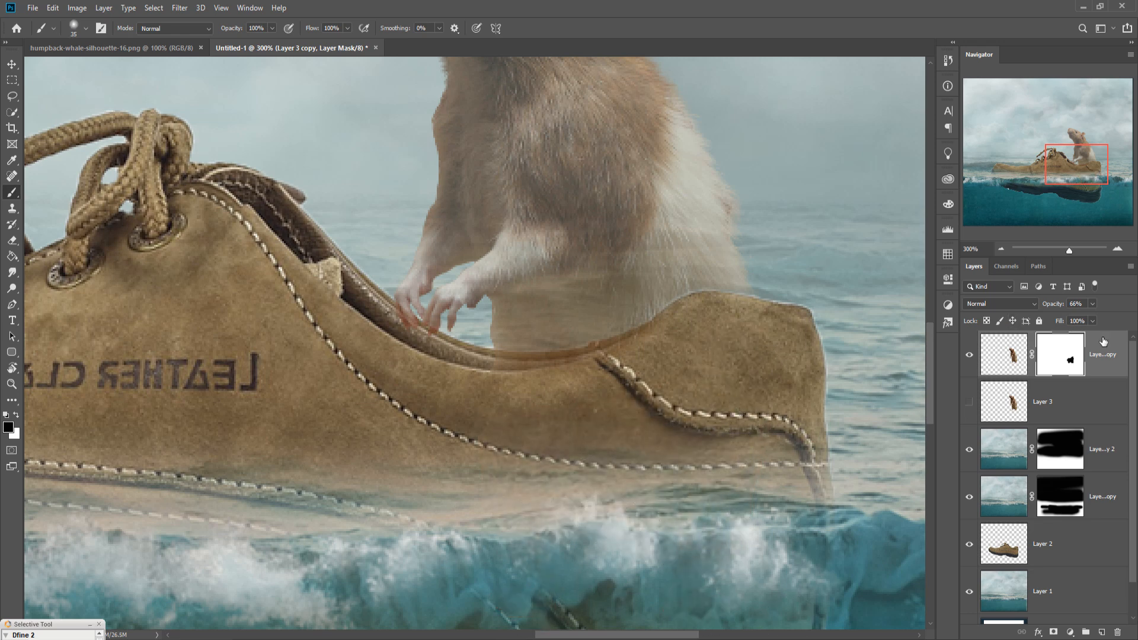
{"action": "left_click_drag", "start_coordinate": [1097, 318], "coordinate": [1112, 318]}
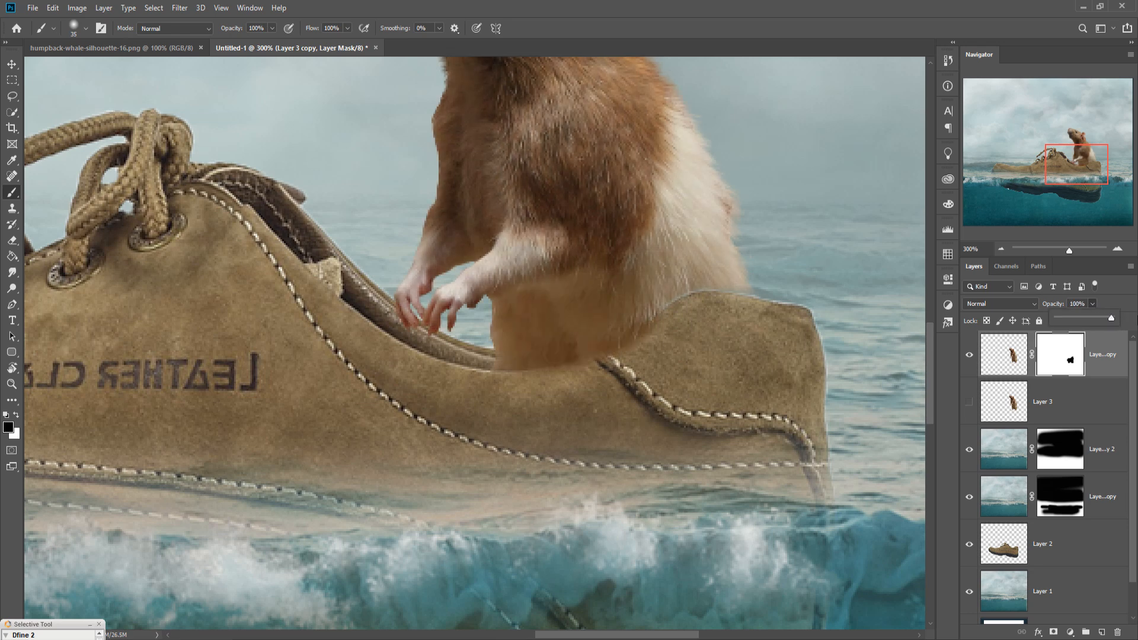
Step: Refine the mask along the shoe's heel edge with a smaller brush and switch the foreground colour to white
{"action": "key", "text": "bracketleft"}
{"action": "key", "text": "bracketleft"}
{"action": "key", "text": "bracketleft"}
{"action": "key", "text": "bracketleft"}
{"action": "key", "text": "bracketleft"}
{"action": "key", "text": "bracketright"}
{"action": "mouse_move", "coordinate": [675, 336]}
{"action": "left_mouse_down"}
{"action": "mouse_move", "coordinate": [613, 355]}
{"action": "mouse_move", "coordinate": [586, 385]}
{"action": "mouse_move", "coordinate": [504, 395]}
{"action": "left_mouse_up"}
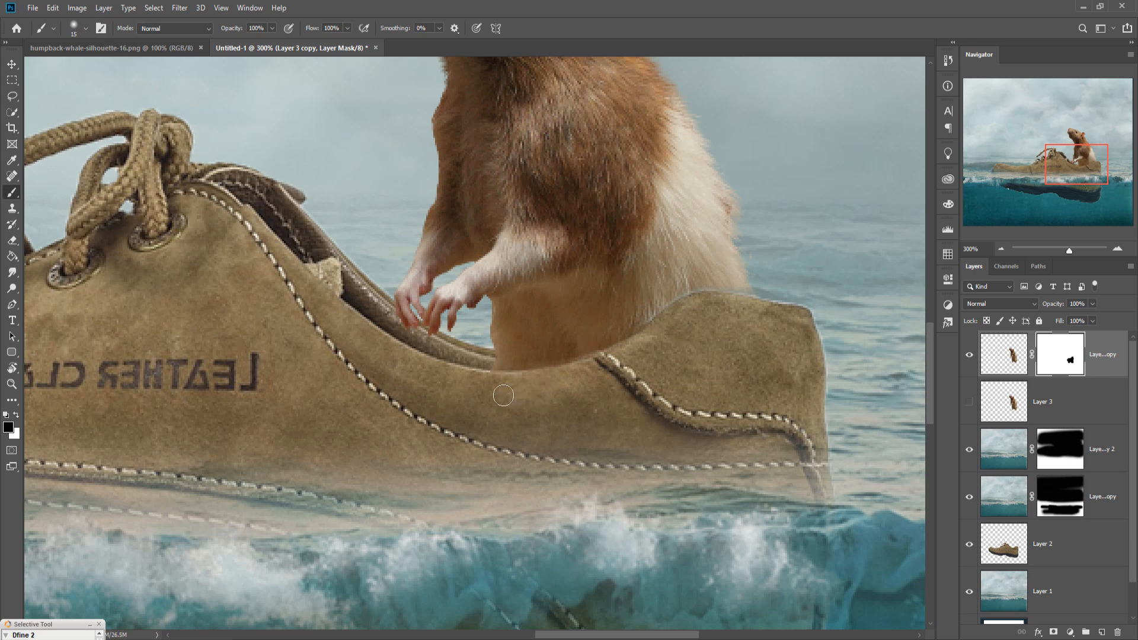
{"action": "left_click", "coordinate": [18, 414]}
{"action": "key", "text": "bracketleft"}
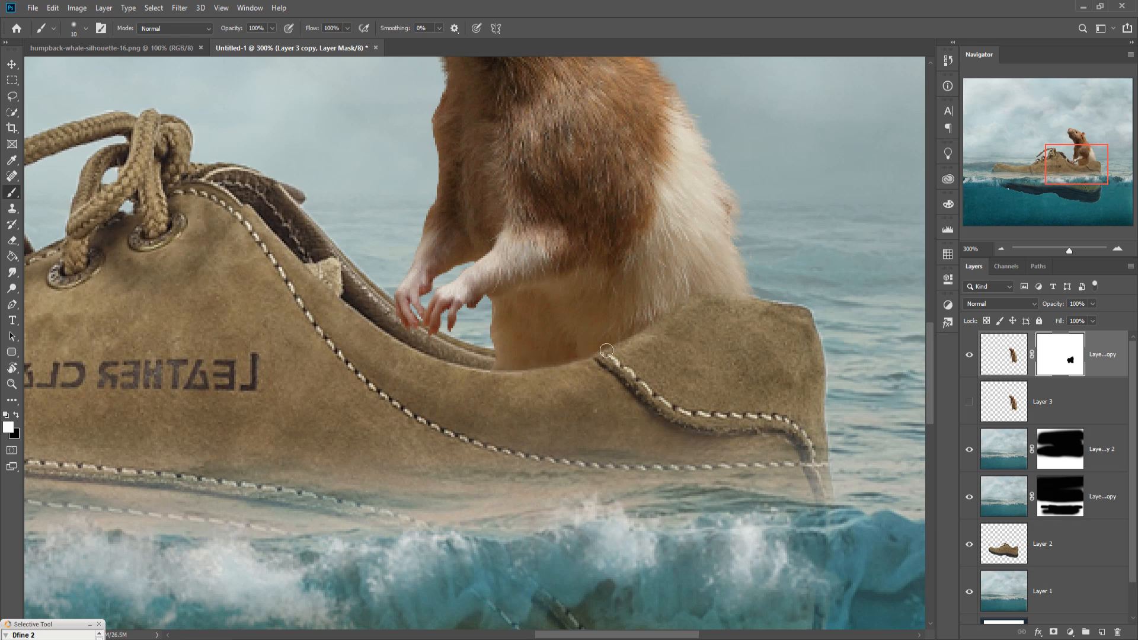
{"action": "left_click", "coordinate": [12, 64]}
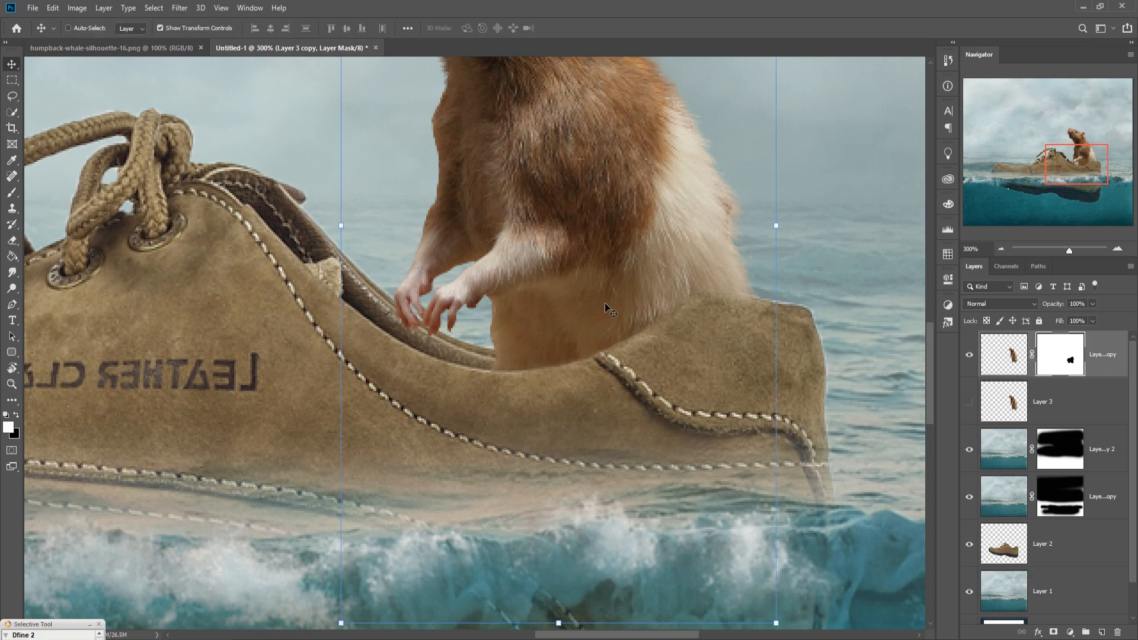
Step: Drag the sea eagle image into the composition and place the eagle in the upper-left sky
{"action": "key", "text": "ctrl+1"}
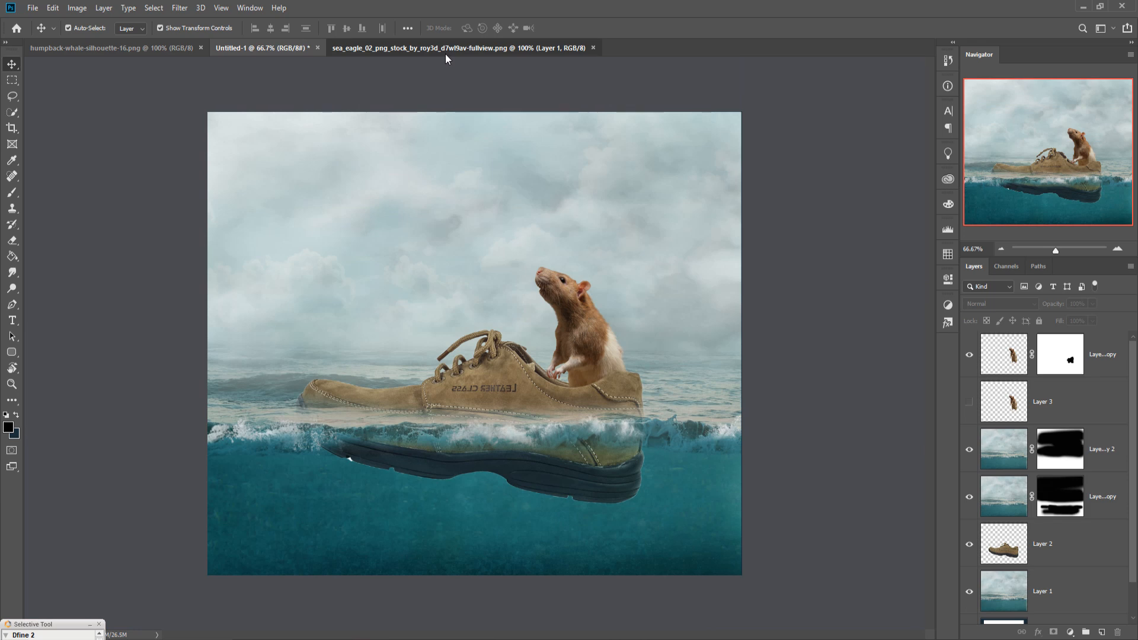
{"action": "left_click", "coordinate": [447, 49]}
{"action": "left_click_drag", "start_coordinate": [446, 53], "coordinate": [857, 107]}
{"action": "left_click_drag", "start_coordinate": [863, 308], "coordinate": [457, 180]}
{"action": "left_click_drag", "start_coordinate": [1077, 106], "coordinate": [779, 221]}
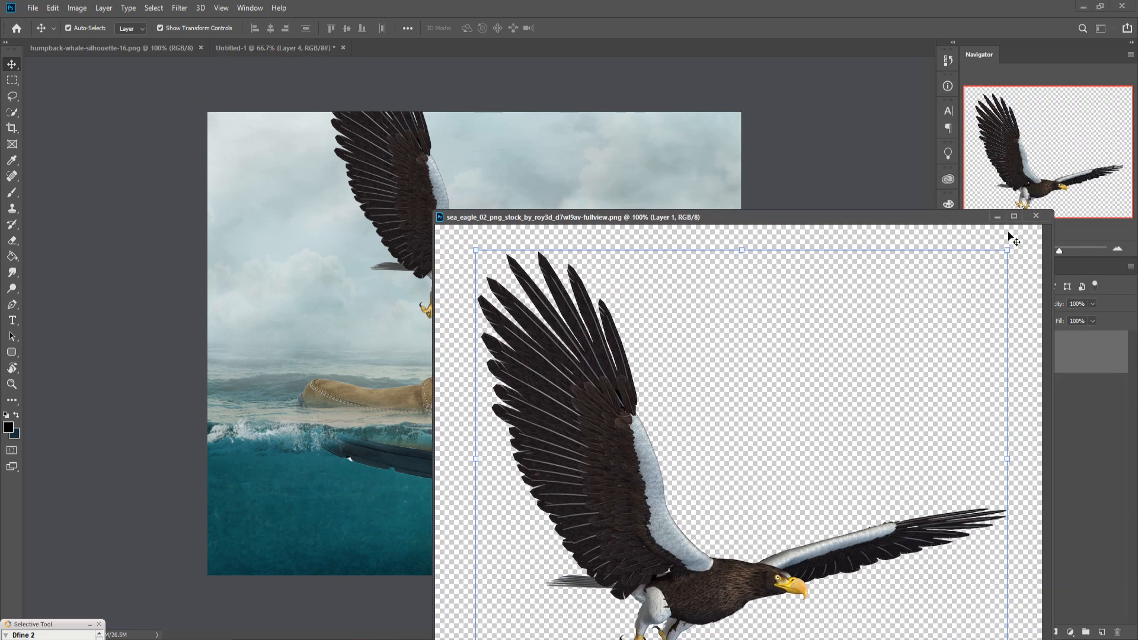
{"action": "left_click", "coordinate": [997, 217]}
{"action": "left_click_drag", "start_coordinate": [682, 327], "coordinate": [499, 240]}
{"action": "left_click_drag", "start_coordinate": [497, 192], "coordinate": [390, 243]}
{"action": "left_click_drag", "start_coordinate": [312, 216], "coordinate": [319, 234]}
{"action": "left_click", "coordinate": [569, 28]}
Step: Duplicate the eagle layer, flip the copy horizontally, and shrink it in the upper-right sky
{"action": "right_click", "coordinate": [1070, 355]}
{"action": "left_click", "coordinate": [937, 185]}
{"action": "left_click", "coordinate": [672, 182]}
{"action": "left_click_drag", "start_coordinate": [312, 237], "coordinate": [638, 230]}
{"action": "left_click", "coordinate": [53, 9]}
{"action": "mouse_move", "coordinate": [98, 291]}
{"action": "left_click", "coordinate": [237, 430]}
{"action": "left_click_drag", "start_coordinate": [726, 122], "coordinate": [697, 222]}
{"action": "left_click_drag", "start_coordinate": [714, 181], "coordinate": [685, 220]}
{"action": "key", "text": "Return"}
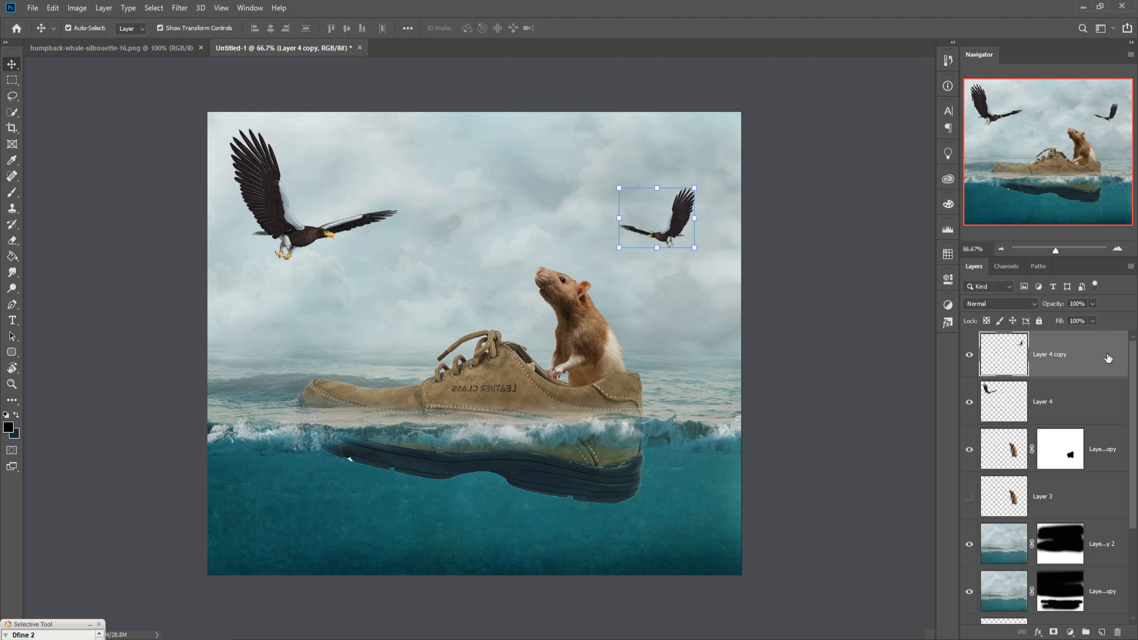
Step: Lasso a second eagle pose in the source image and drag it into the composition
{"action": "left_click", "coordinate": [703, 637]}
{"action": "left_click", "coordinate": [1086, 595]}
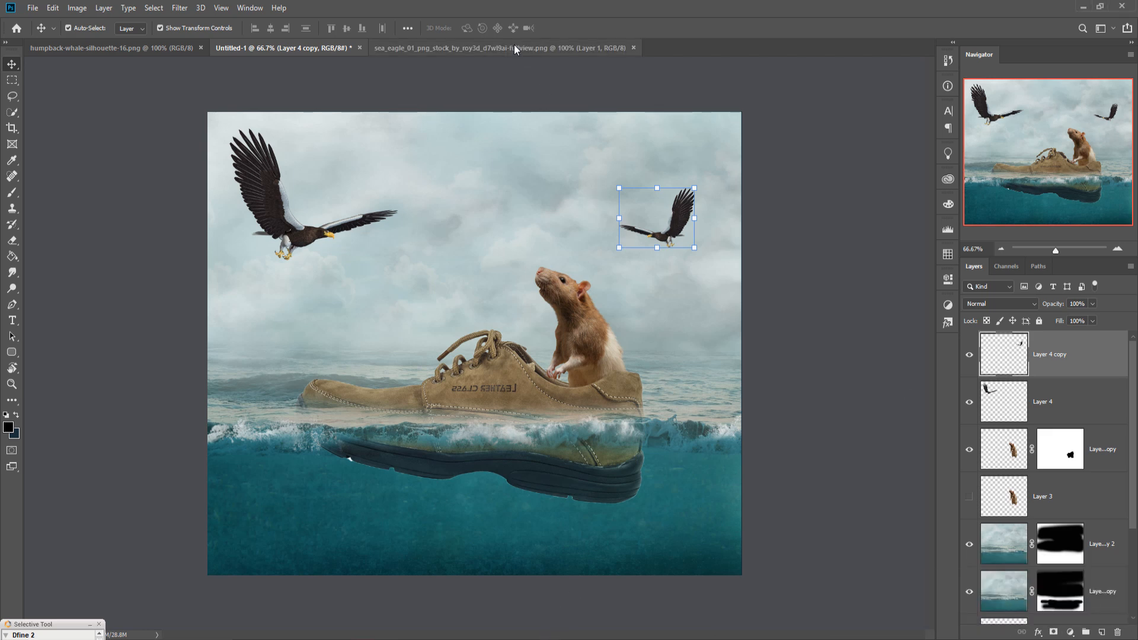
{"action": "left_click", "coordinate": [515, 48]}
{"action": "left_click", "coordinate": [12, 96]}
{"action": "left_click_drag", "start_coordinate": [443, 333], "coordinate": [368, 308]}
{"action": "mouse_move", "coordinate": [336, 240]}
{"action": "left_mouse_down"}
{"action": "mouse_move", "coordinate": [402, 178]}
{"action": "mouse_move", "coordinate": [665, 150]}
{"action": "mouse_move", "coordinate": [775, 303]}
{"action": "mouse_move", "coordinate": [770, 447]}
{"action": "mouse_move", "coordinate": [718, 574]}
{"action": "mouse_move", "coordinate": [542, 457]}
{"action": "mouse_move", "coordinate": [450, 338]}
{"action": "left_mouse_up"}
{"action": "key", "text": "v"}
{"action": "mouse_move", "coordinate": [503, 48]}
{"action": "left_mouse_down"}
{"action": "mouse_move", "coordinate": [477, 69]}
{"action": "mouse_move", "coordinate": [513, 89]}
{"action": "mouse_move", "coordinate": [823, 179]}
{"action": "left_mouse_up"}
{"action": "left_click_drag", "start_coordinate": [1082, 434], "coordinate": [561, 205]}
{"action": "left_click_drag", "start_coordinate": [1101, 179], "coordinate": [862, 304]}
{"action": "left_click", "coordinate": [1035, 303]}
Step: Scale the new eagle to about 25%, flip it horizontally, and place it in the upper-centre sky
{"action": "left_click_drag", "start_coordinate": [684, 331], "coordinate": [520, 184]}
{"action": "left_click_drag", "start_coordinate": [510, 127], "coordinate": [514, 246]}
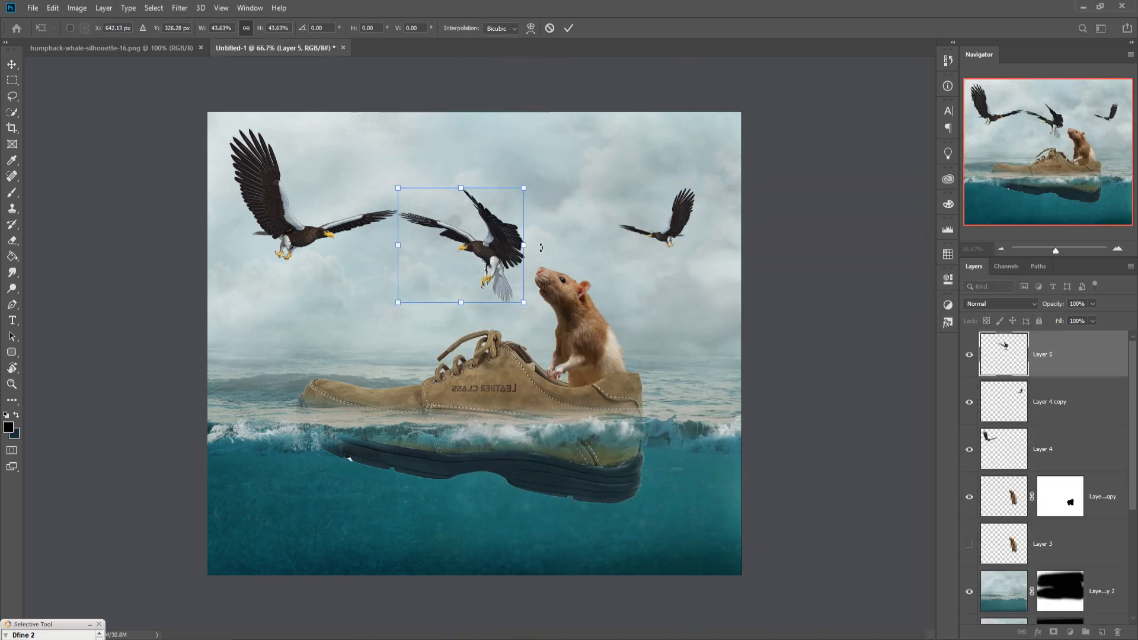
{"action": "left_click_drag", "start_coordinate": [528, 304], "coordinate": [470, 177]}
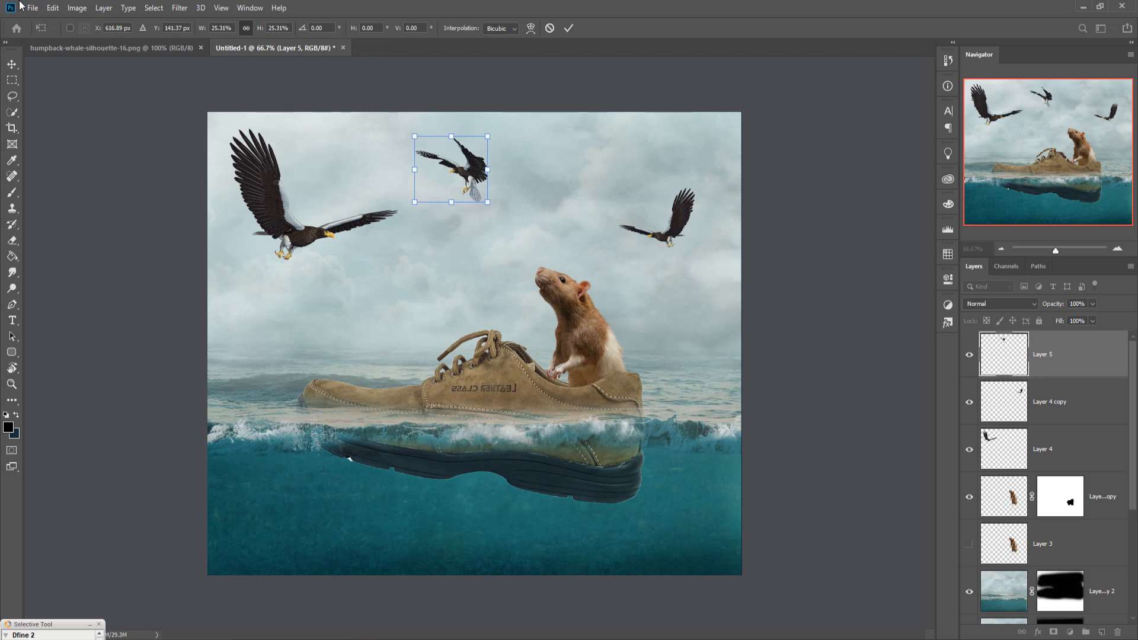
{"action": "left_click", "coordinate": [53, 8]}
{"action": "mouse_move", "coordinate": [95, 290]}
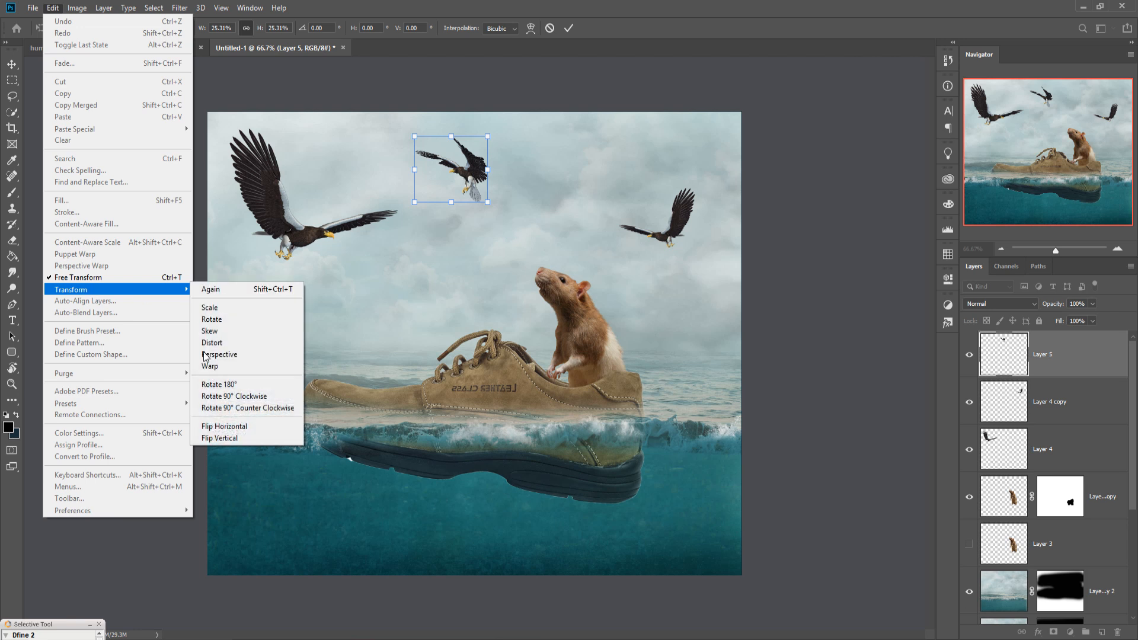
{"action": "left_click", "coordinate": [233, 425]}
{"action": "left_click_drag", "start_coordinate": [500, 133], "coordinate": [469, 192]}
{"action": "left_click", "coordinate": [568, 28]}
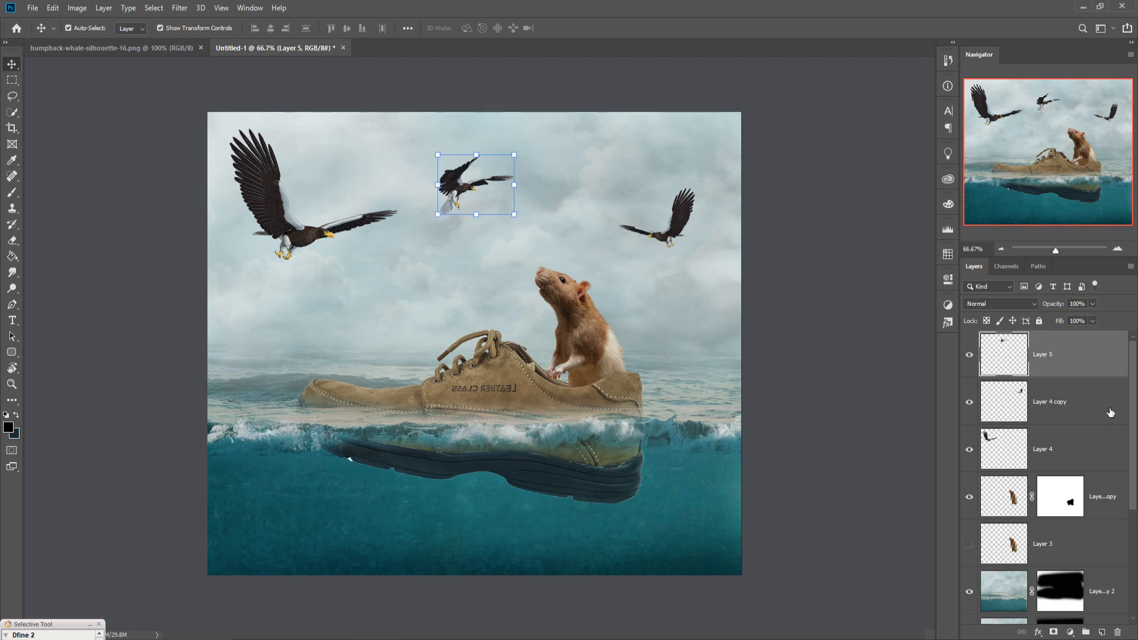
Step: Duplicate the large upper-left eagle layer and move the enlarged copy to the canvas's left edge
{"action": "left_click", "coordinate": [1070, 455]}
{"action": "right_click", "coordinate": [1080, 451]}
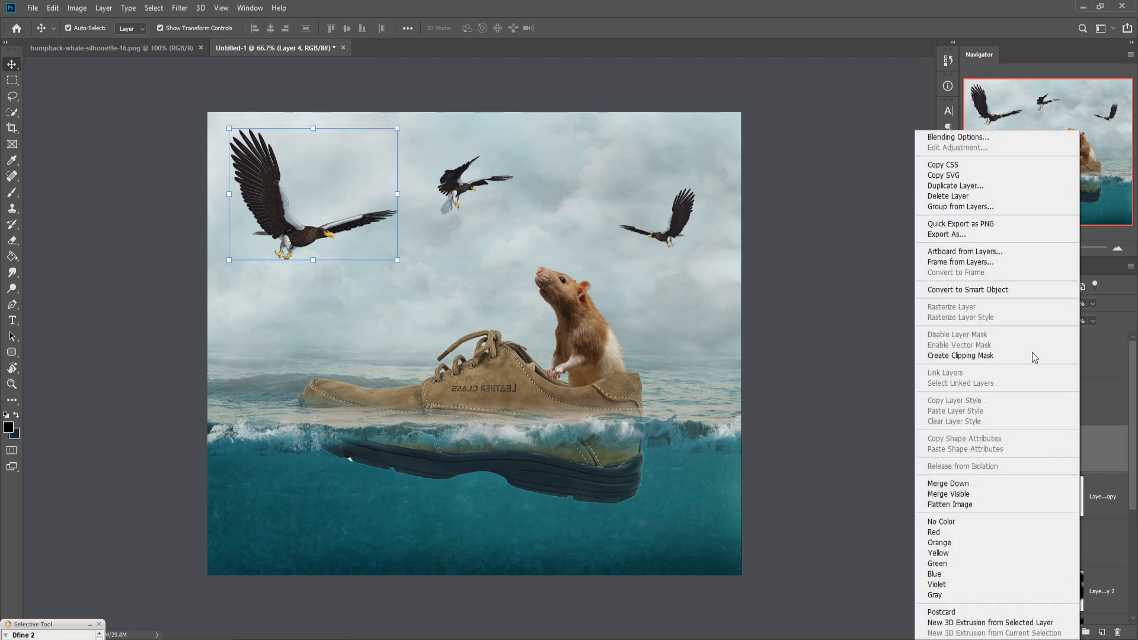
{"action": "left_click", "coordinate": [970, 190]}
{"action": "left_click", "coordinate": [681, 187]}
{"action": "left_click_drag", "start_coordinate": [251, 184], "coordinate": [124, 305]}
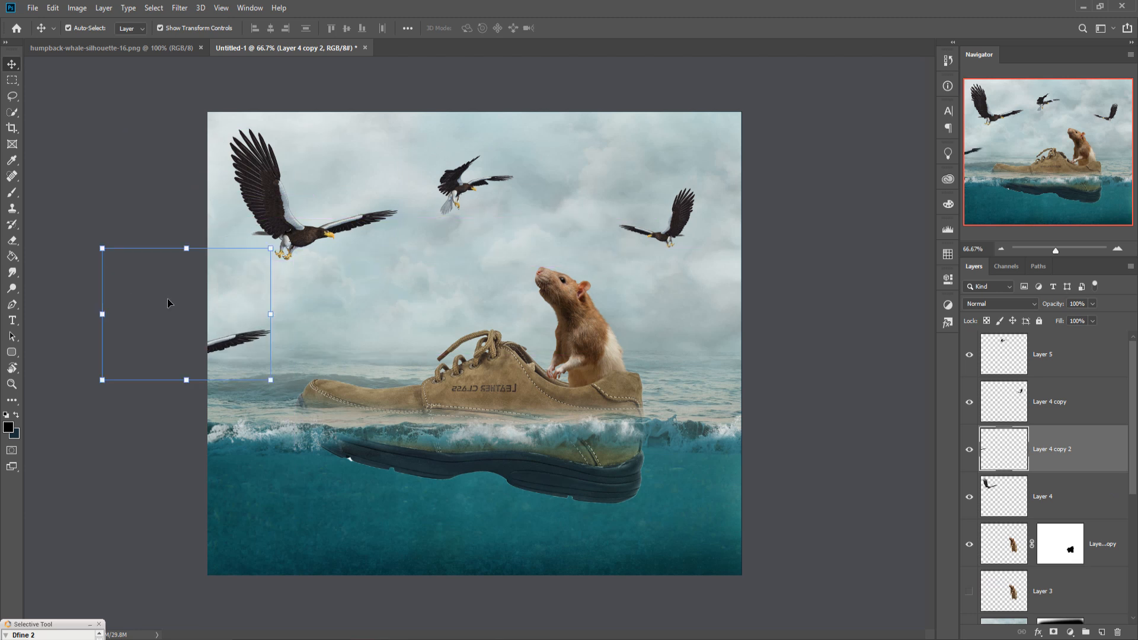
{"action": "left_click_drag", "start_coordinate": [274, 253], "coordinate": [357, 188]}
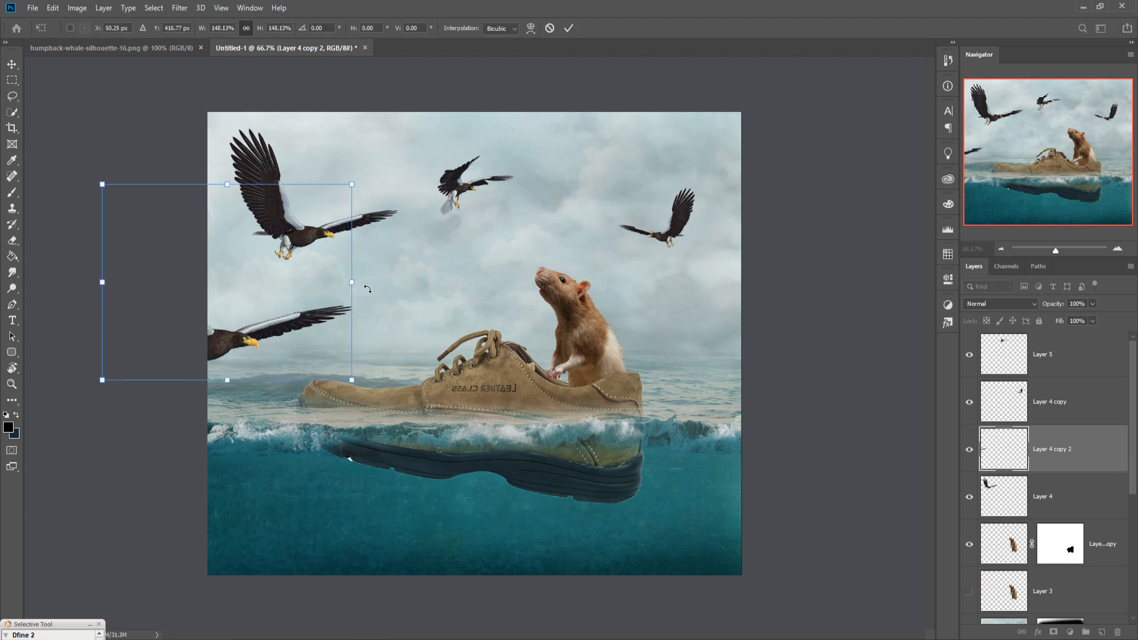
{"action": "left_click_drag", "start_coordinate": [302, 337], "coordinate": [263, 329]}
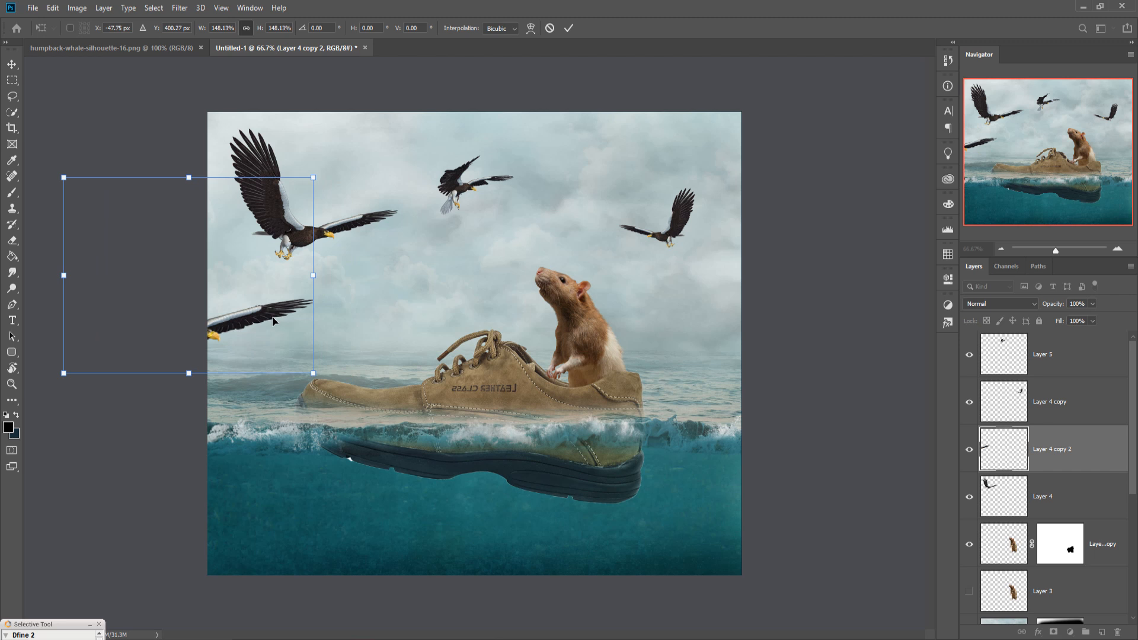
Step: Flip the eagle copy vertically, rotate it about 47°, and scale it to about 71% partly off the left edge
{"action": "left_click", "coordinate": [53, 8]}
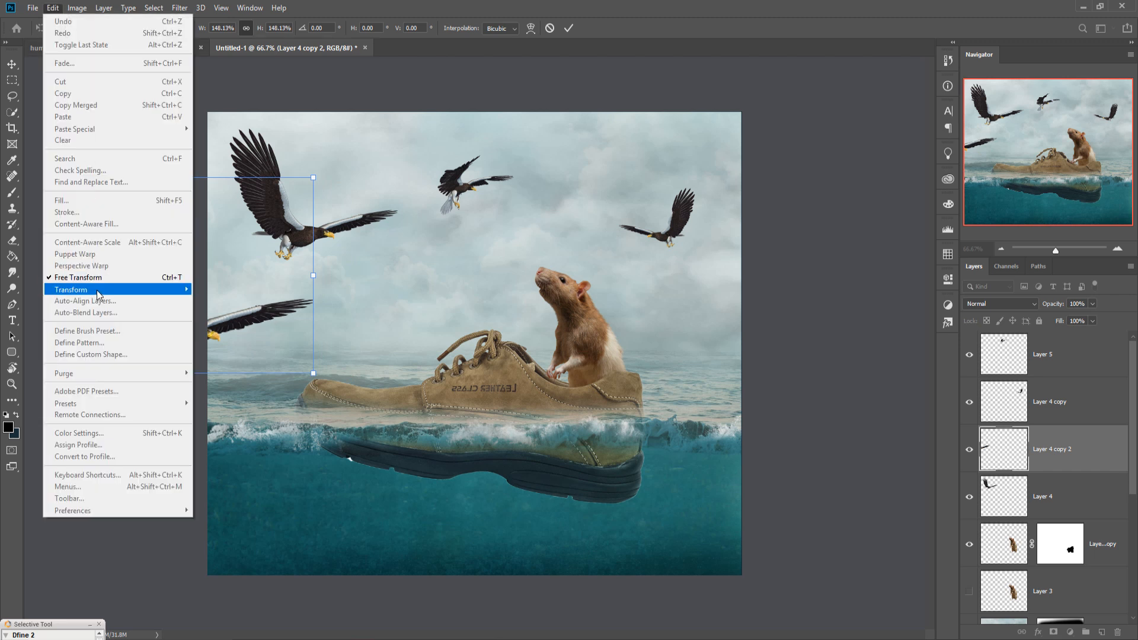
{"action": "mouse_move", "coordinate": [98, 291]}
{"action": "left_click", "coordinate": [238, 427]}
{"action": "left_click_drag", "start_coordinate": [265, 315], "coordinate": [254, 364]}
{"action": "left_click_drag", "start_coordinate": [304, 230], "coordinate": [277, 311]}
{"action": "left_click_drag", "start_coordinate": [297, 273], "coordinate": [282, 323]}
{"action": "left_click_drag", "start_coordinate": [298, 279], "coordinate": [342, 329]}
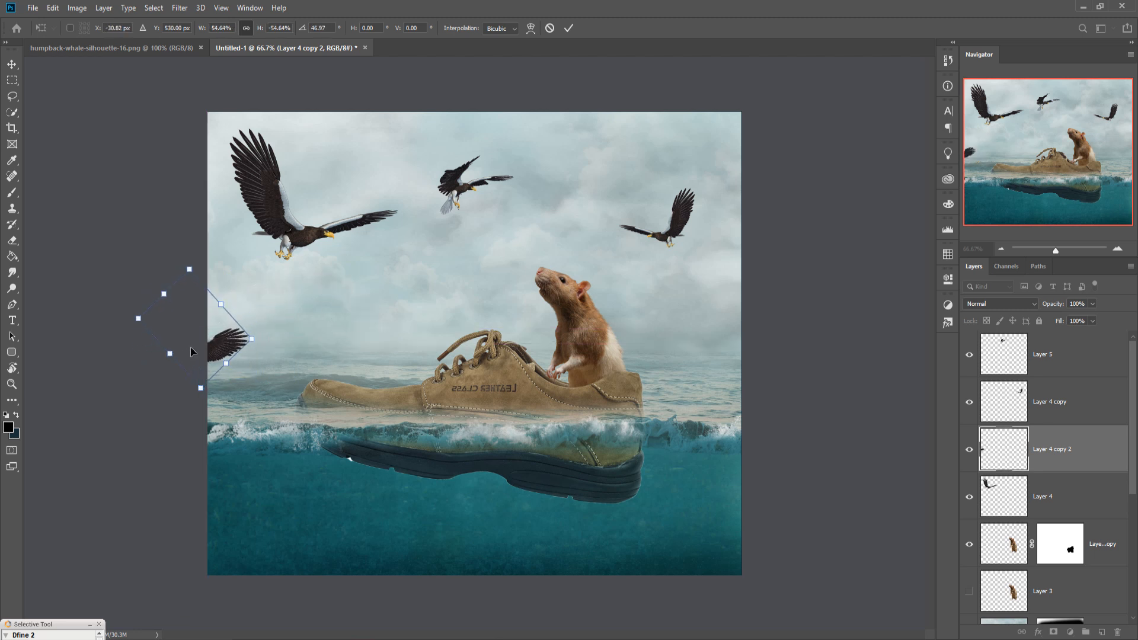
{"action": "mouse_move", "coordinate": [238, 334]}
{"action": "left_mouse_down"}
{"action": "mouse_move", "coordinate": [261, 297]}
{"action": "mouse_move", "coordinate": [323, 325]}
{"action": "mouse_move", "coordinate": [244, 323]}
{"action": "left_mouse_up"}
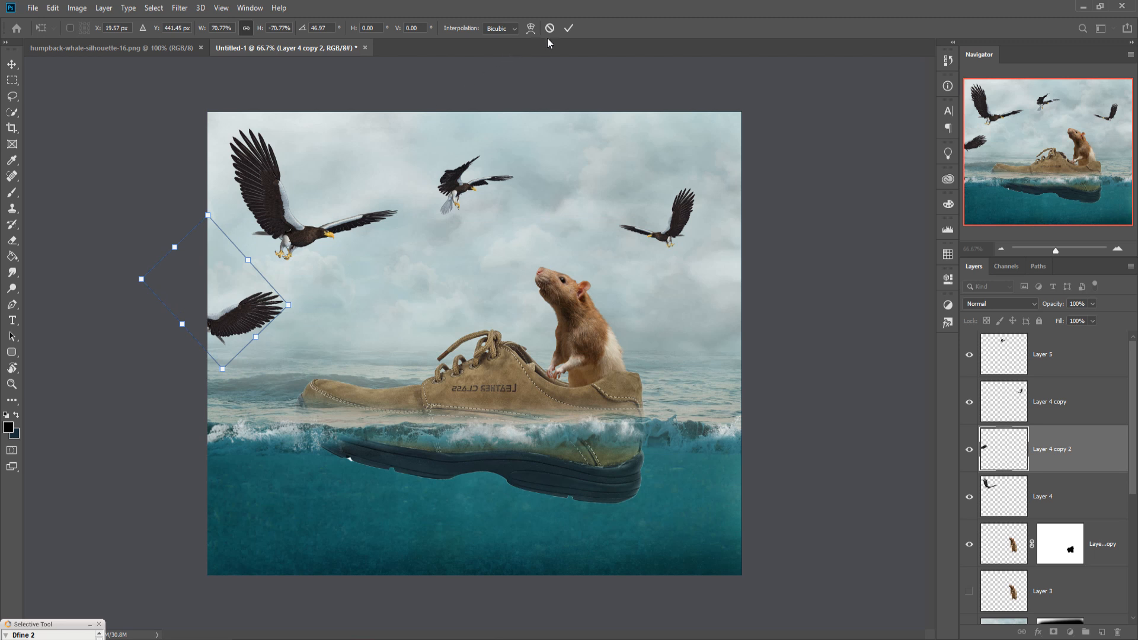
{"action": "left_click", "coordinate": [569, 28]}
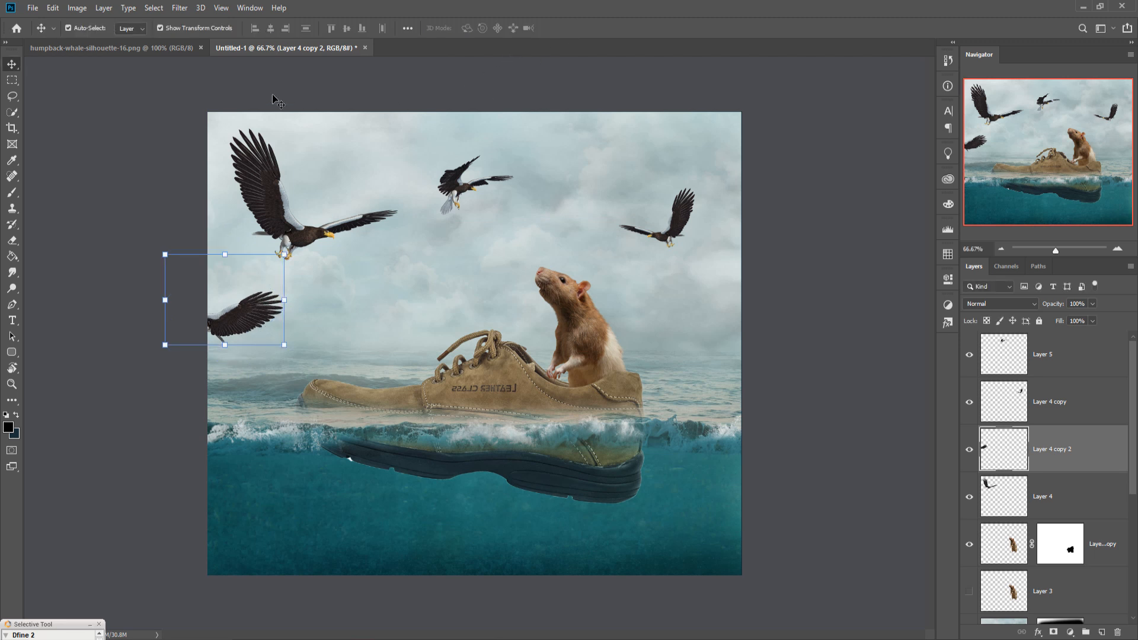
{"action": "left_click", "coordinate": [180, 8]}
{"action": "mouse_move", "coordinate": [218, 274]}
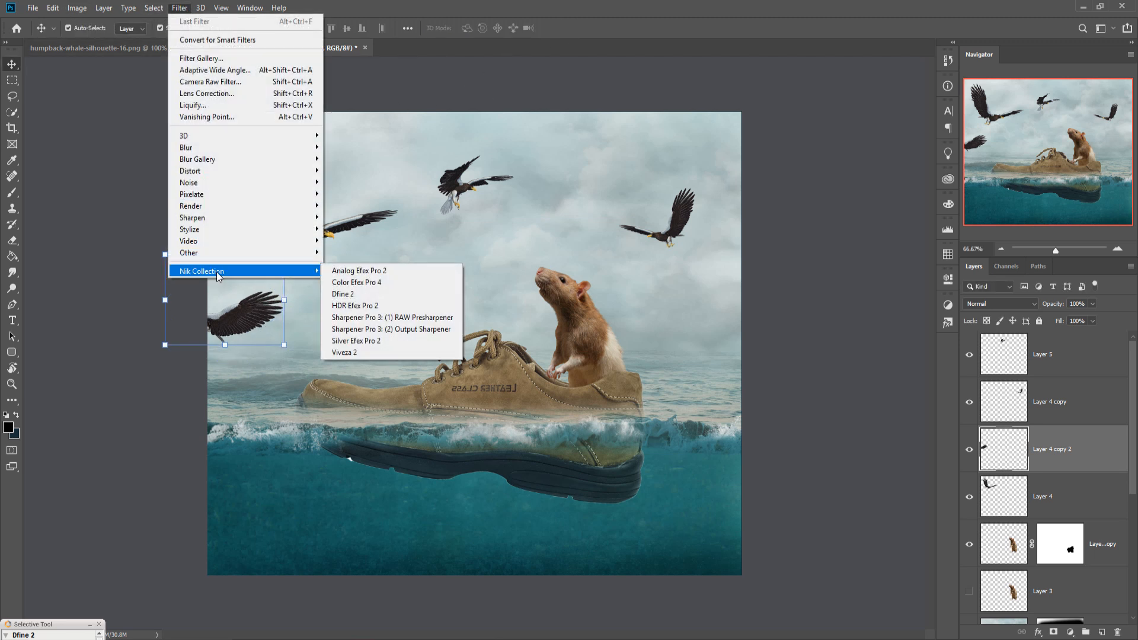
{"action": "mouse_move", "coordinate": [205, 148]}
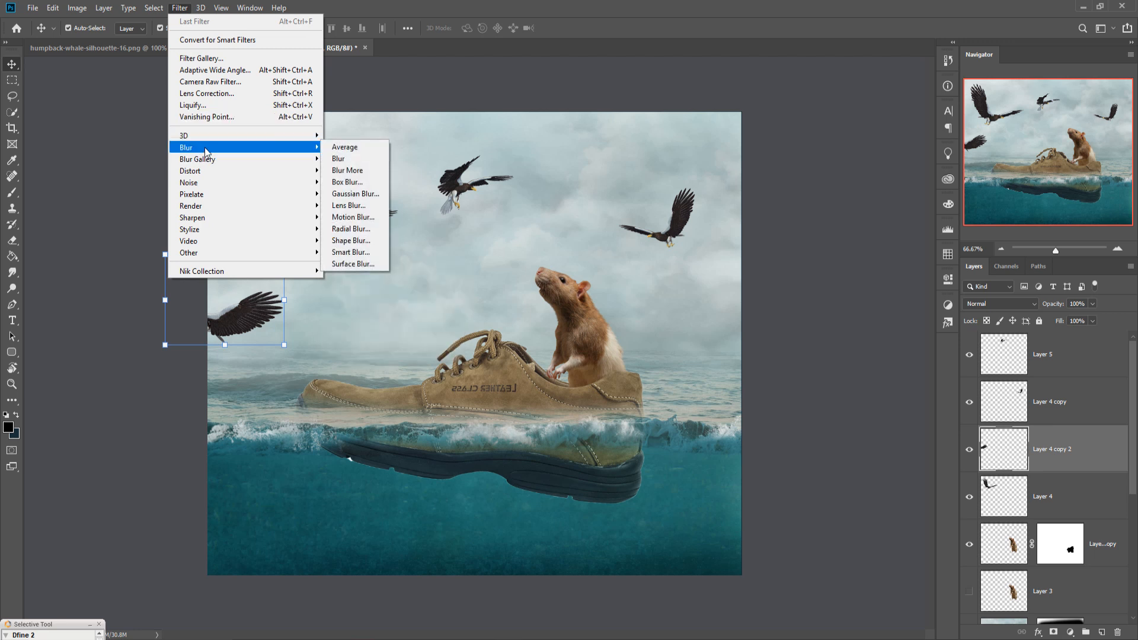
{"action": "left_click", "coordinate": [355, 195]}
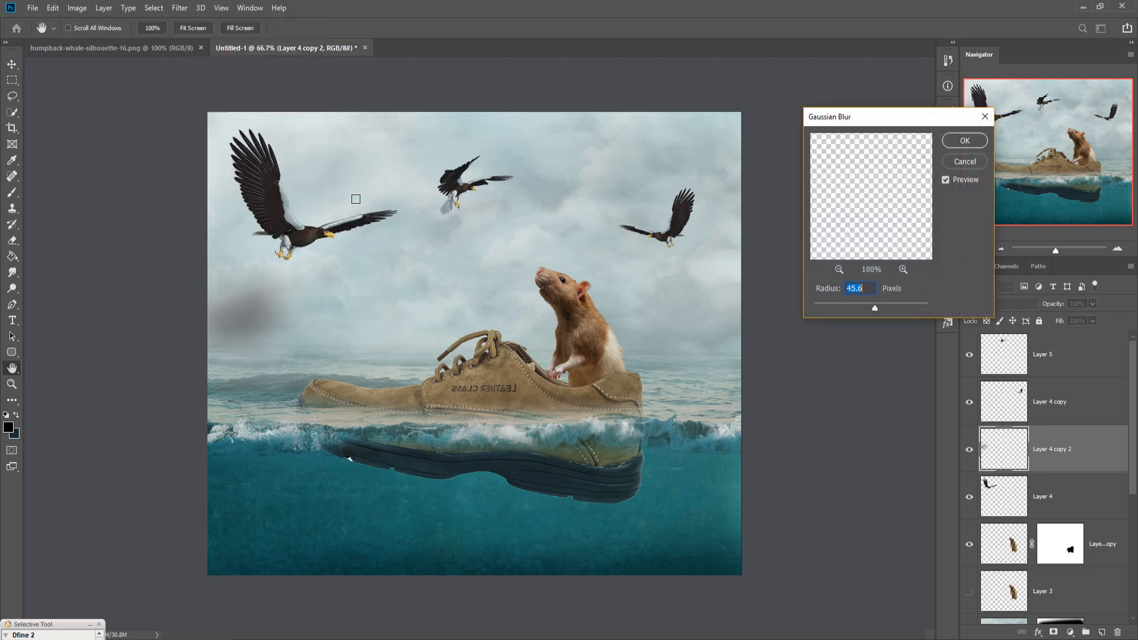
{"action": "left_click", "coordinate": [964, 161]}
{"action": "key", "text": "v"}
Step: Apply a Motion Blur with angle 3° and distance 38 pixels to the left-edge eagle copy
{"action": "left_click", "coordinate": [183, 9]}
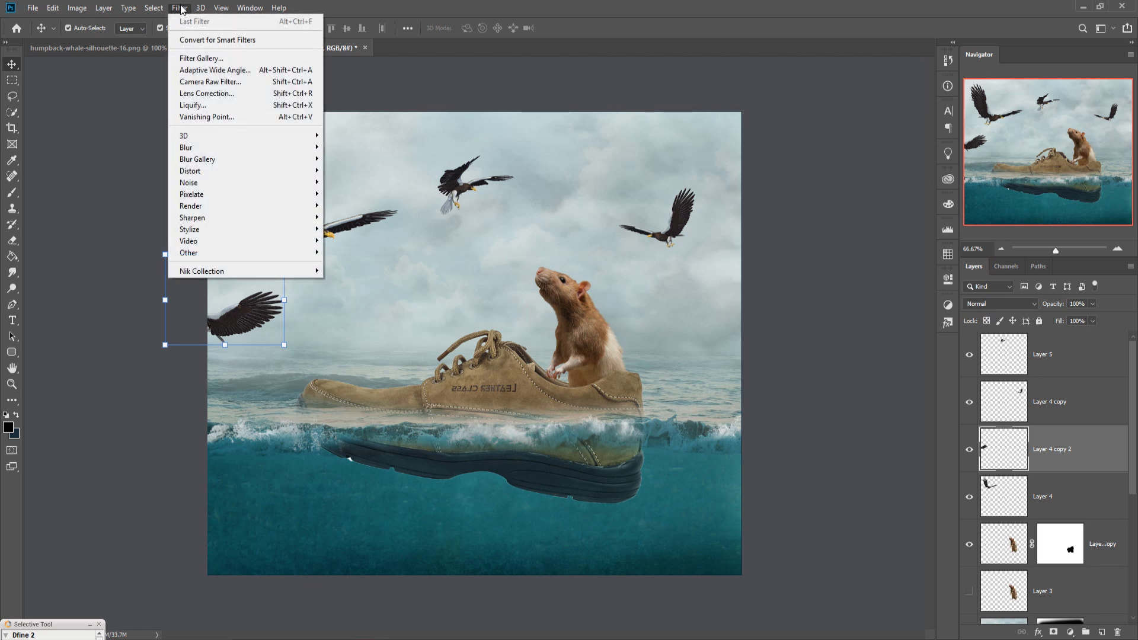
{"action": "mouse_move", "coordinate": [198, 148]}
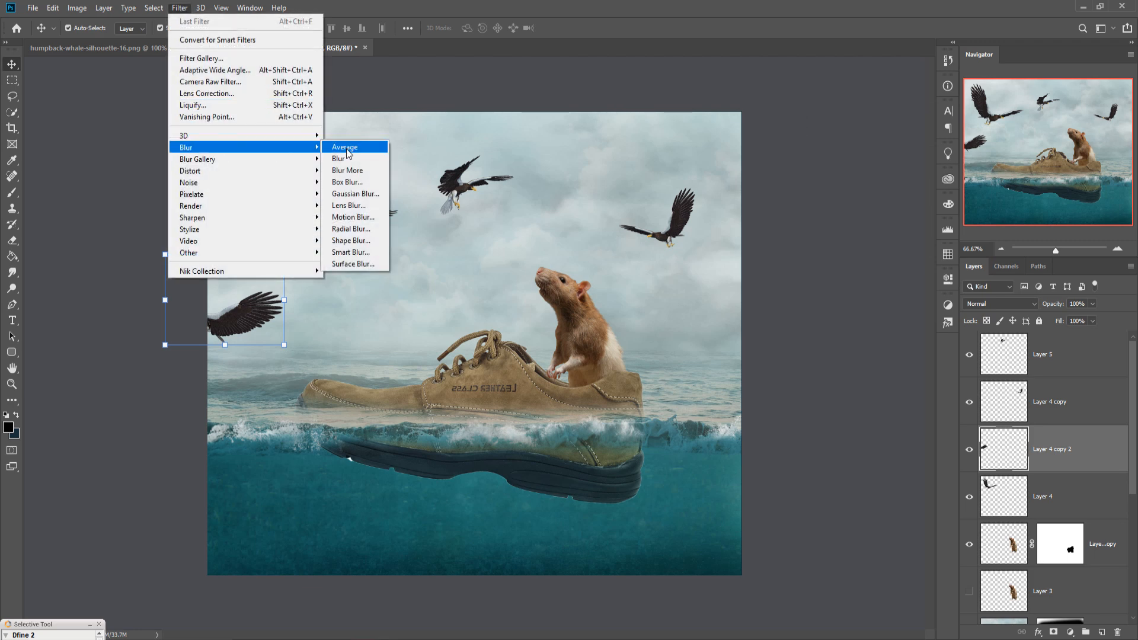
{"action": "left_click", "coordinate": [353, 217]}
{"action": "left_click_drag", "start_coordinate": [788, 368], "coordinate": [774, 370]}
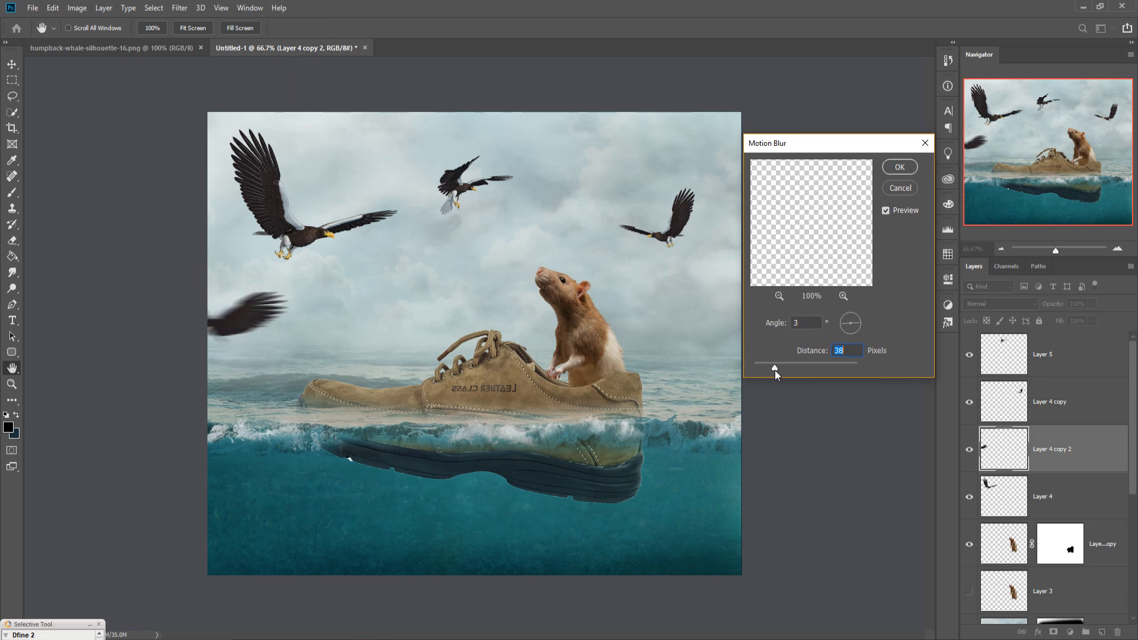
{"action": "left_click", "coordinate": [899, 171]}
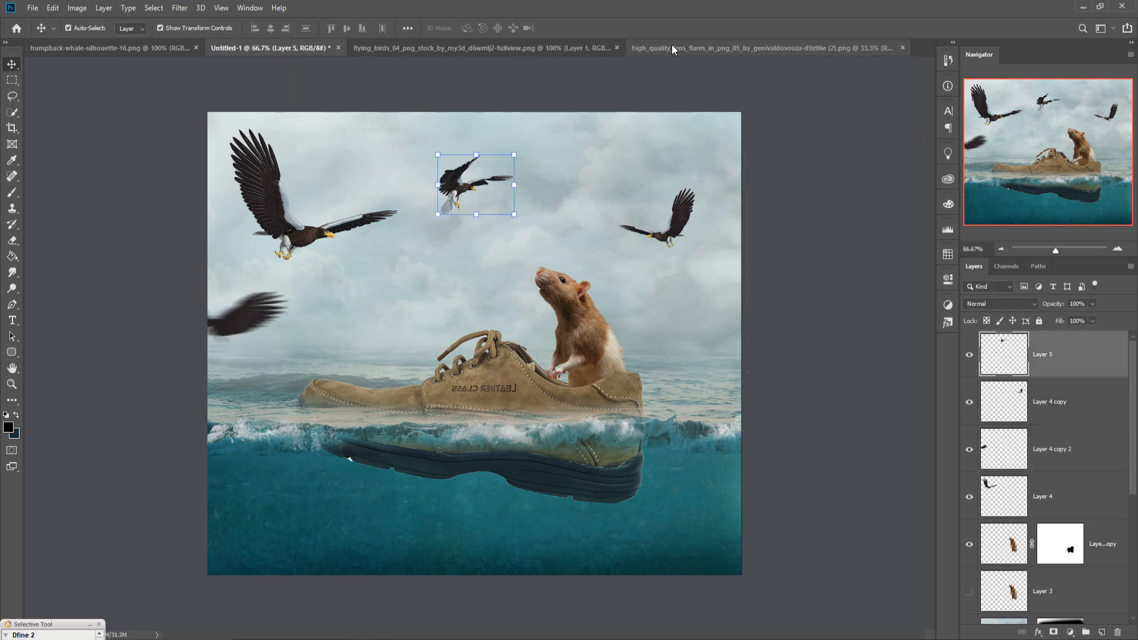
Step: Drag the lens flare image into the composition and set its layer blend mode to Screen
{"action": "left_click_drag", "start_coordinate": [670, 45], "coordinate": [698, 68]}
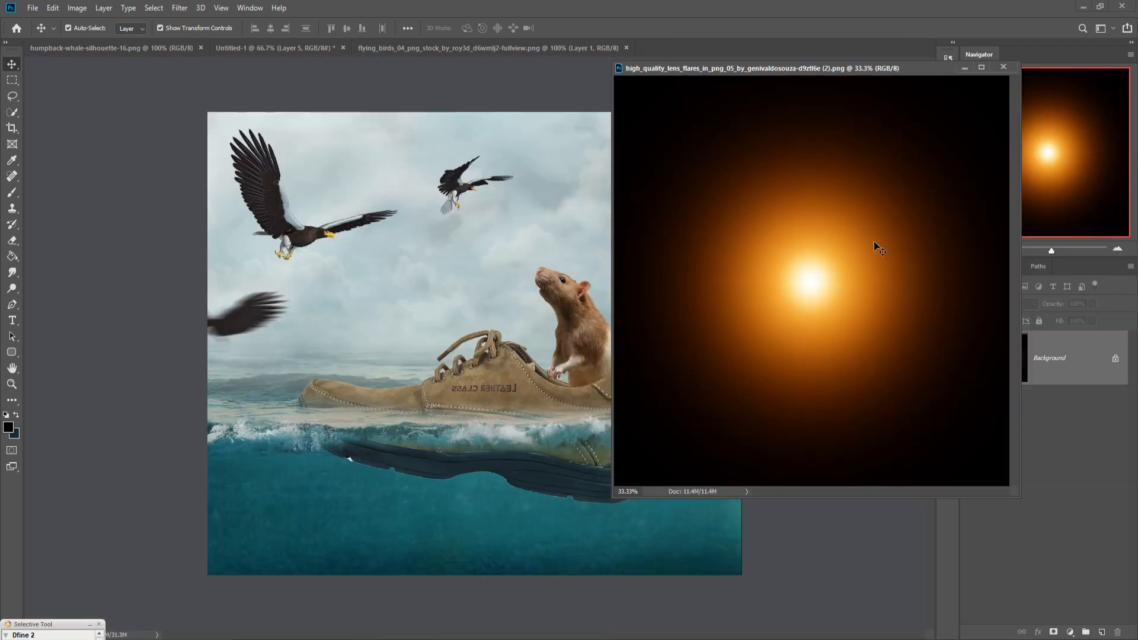
{"action": "left_click_drag", "start_coordinate": [780, 253], "coordinate": [485, 218]}
{"action": "left_click", "coordinate": [964, 67]}
{"action": "left_click", "coordinate": [1027, 307]}
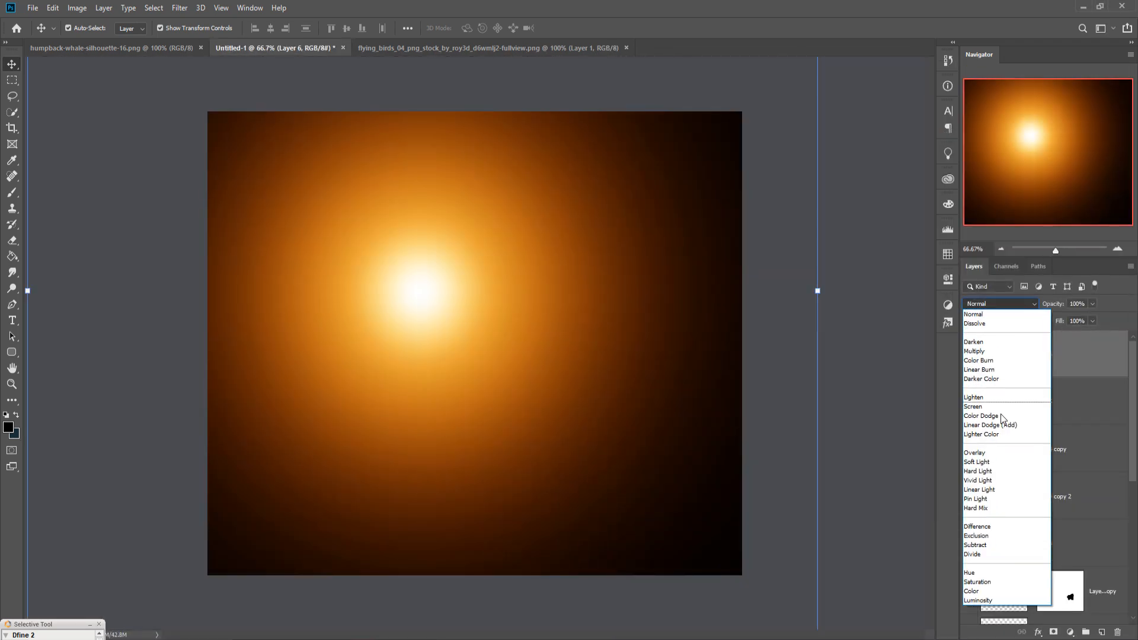
{"action": "left_click", "coordinate": [1008, 416]}
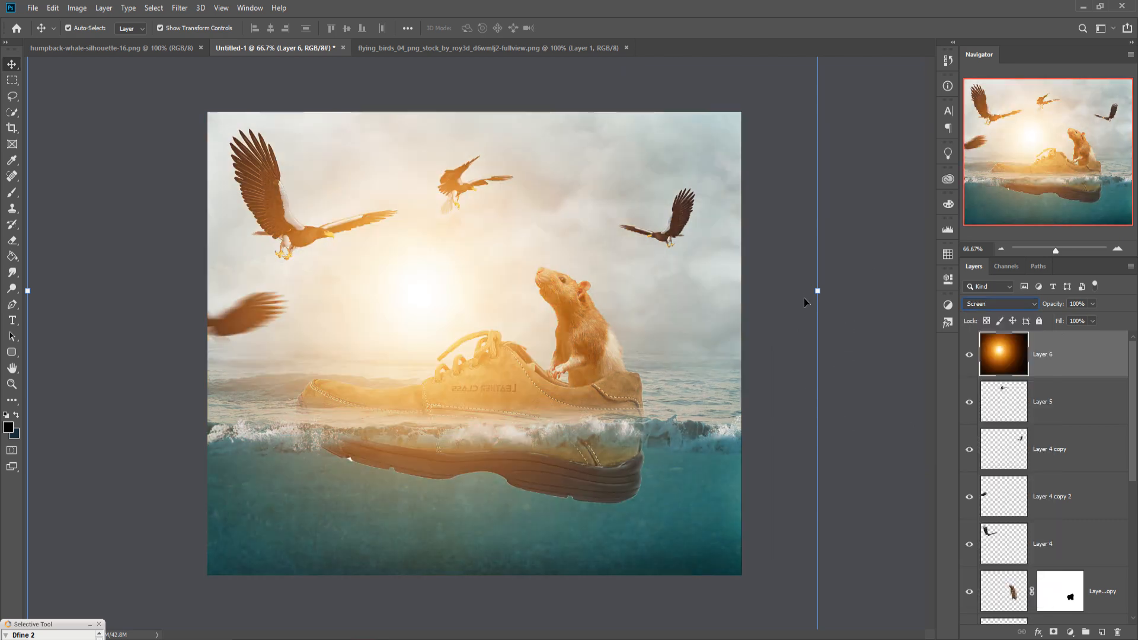
Step: Scale the flare layer to about 68% and position its glow behind the upper-left eagle
{"action": "left_click_drag", "start_coordinate": [817, 290], "coordinate": [481, 320]}
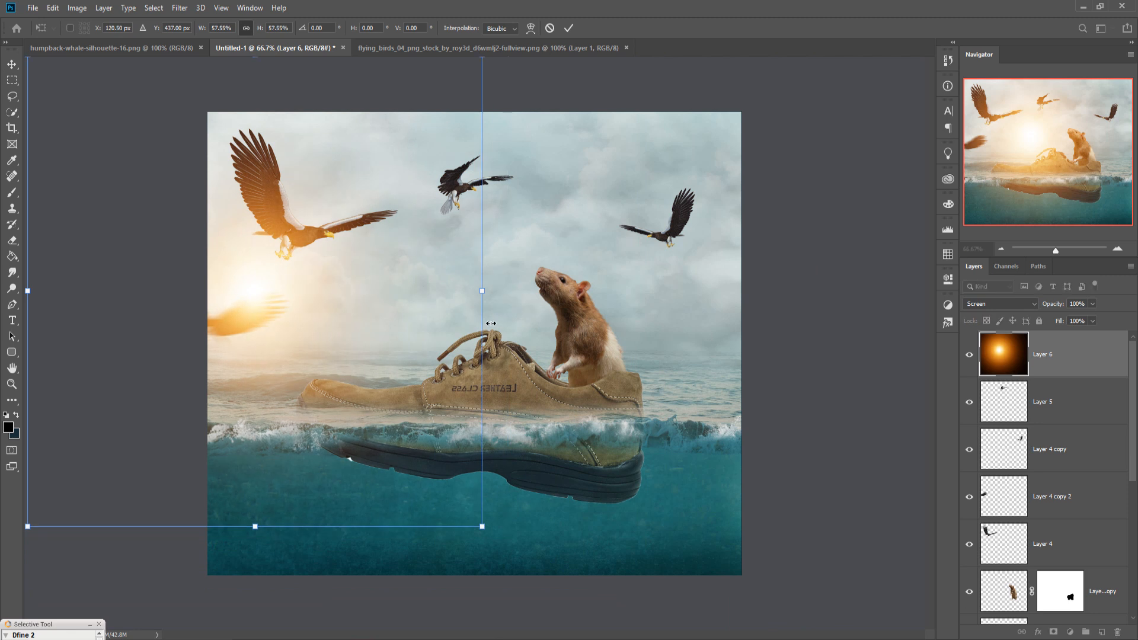
{"action": "left_click_drag", "start_coordinate": [333, 279], "coordinate": [399, 293]}
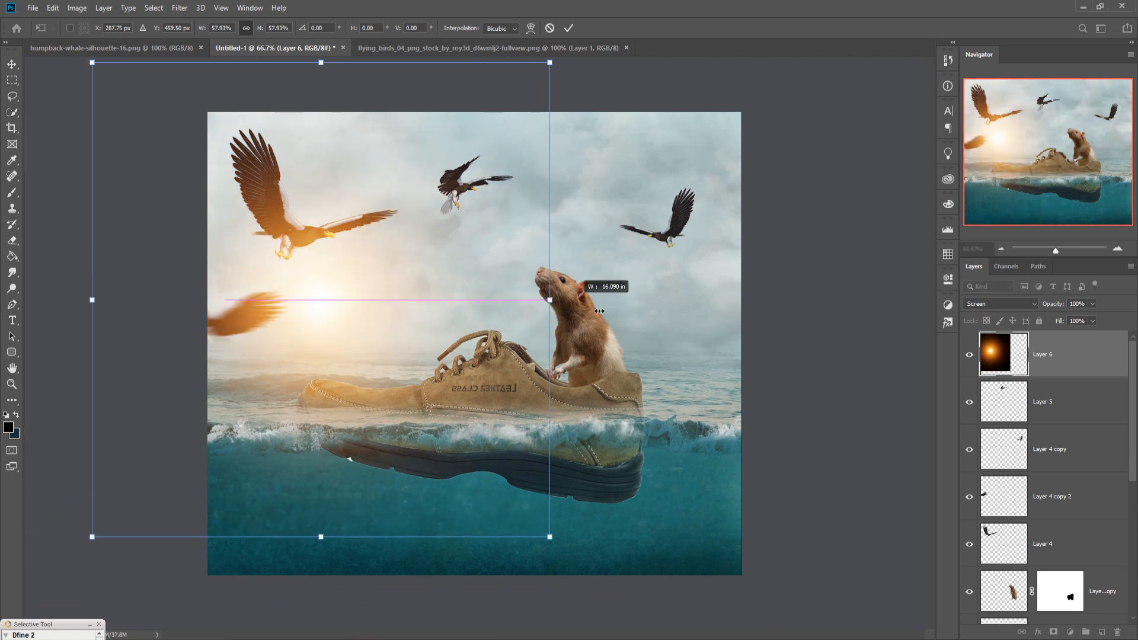
{"action": "left_click_drag", "start_coordinate": [548, 302], "coordinate": [632, 300]}
{"action": "left_click_drag", "start_coordinate": [389, 359], "coordinate": [313, 280]}
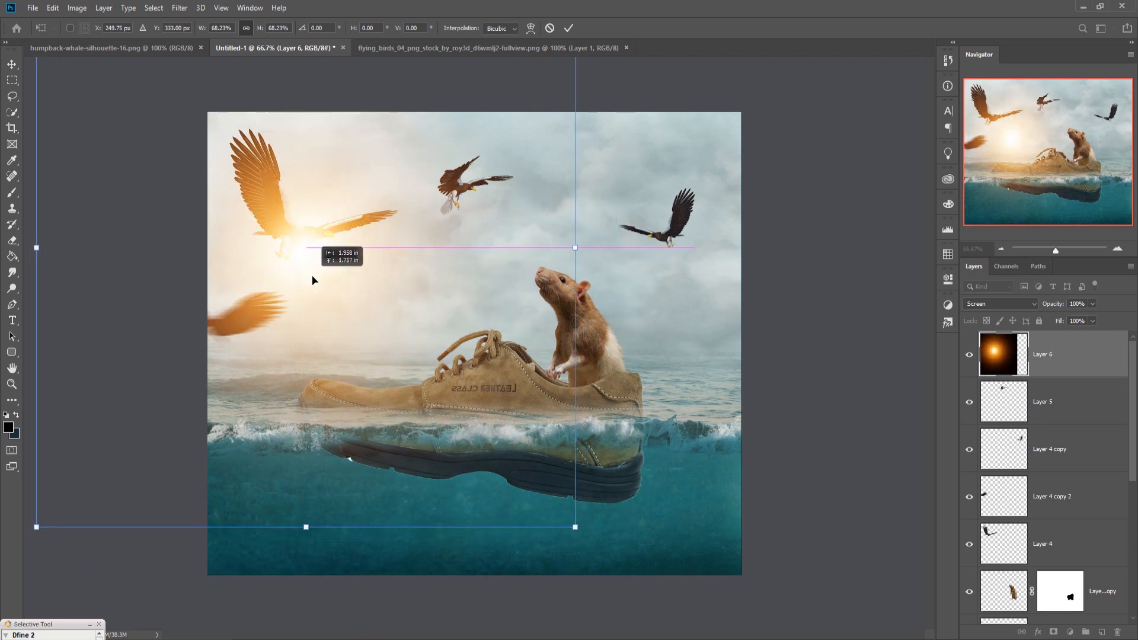
{"action": "left_click", "coordinate": [565, 29]}
Step: Move the flare layer beneath the eagle layers and enlarge it to about 118%
{"action": "left_click_drag", "start_coordinate": [1064, 356], "coordinate": [1075, 571]}
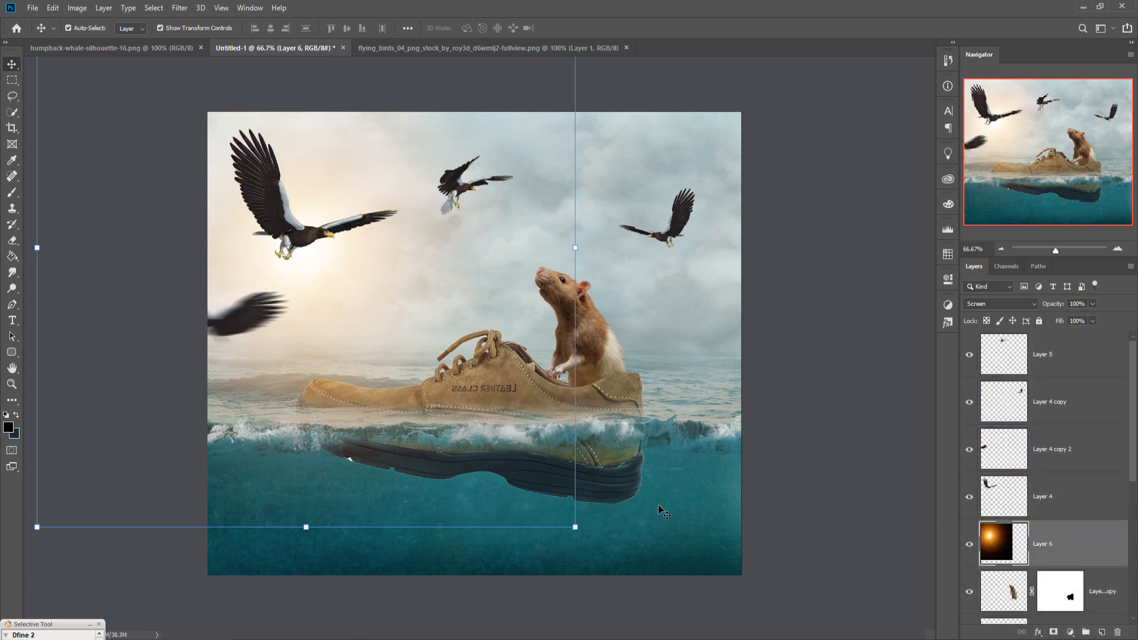
{"action": "left_click_drag", "start_coordinate": [580, 536], "coordinate": [676, 636]}
{"action": "left_click_drag", "start_coordinate": [391, 322], "coordinate": [371, 272]}
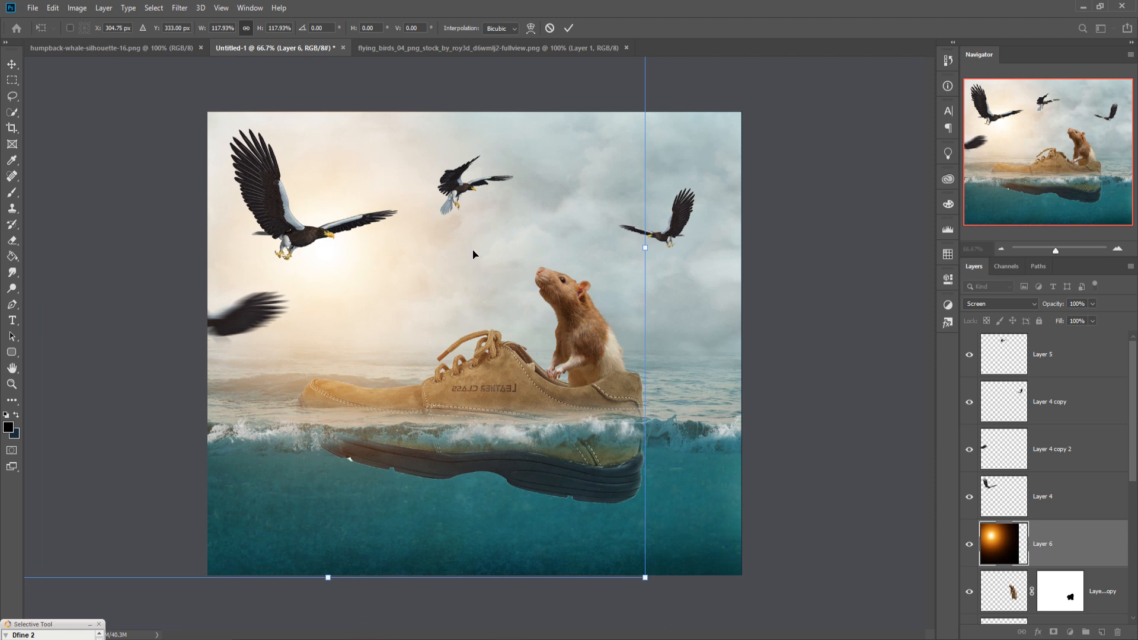
{"action": "left_click", "coordinate": [568, 29]}
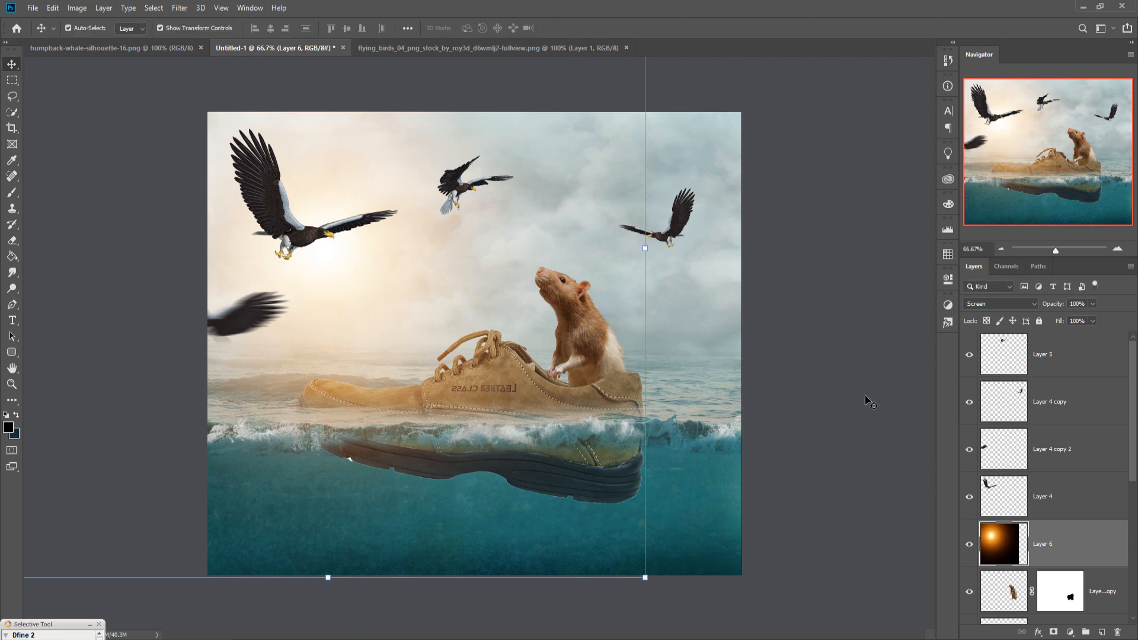
Step: Move the flare layer back to the top of the stack and resize it to about 86%, centring the sun near the upper-left eagle
{"action": "left_click_drag", "start_coordinate": [1080, 568], "coordinate": [1077, 356]}
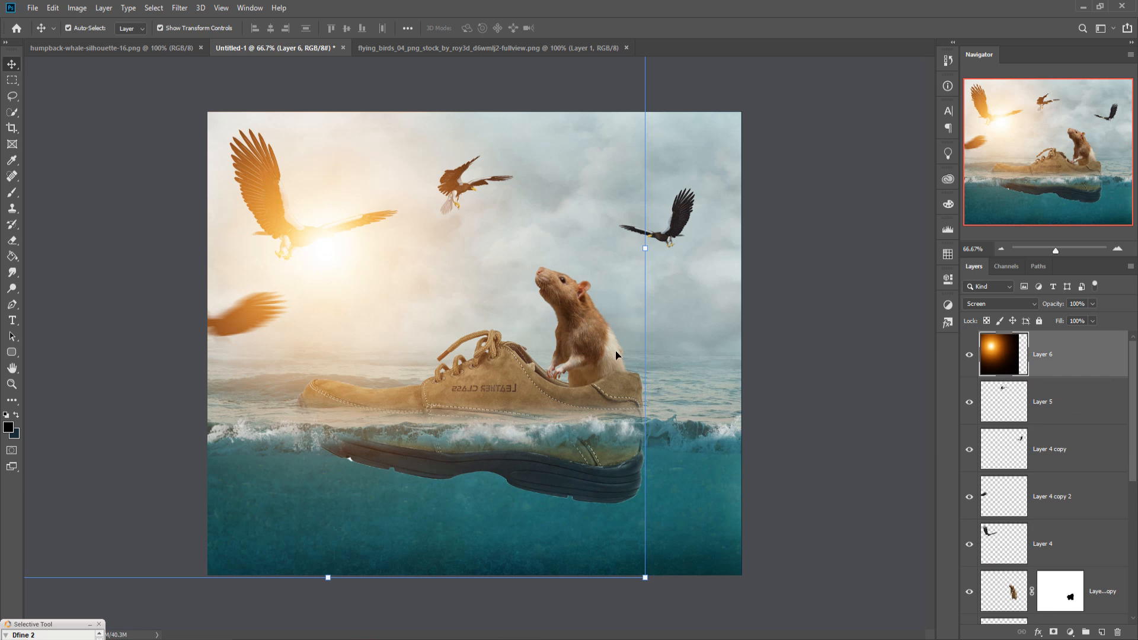
{"action": "left_click_drag", "start_coordinate": [647, 253], "coordinate": [542, 222]}
{"action": "left_click_drag", "start_coordinate": [445, 307], "coordinate": [468, 246]}
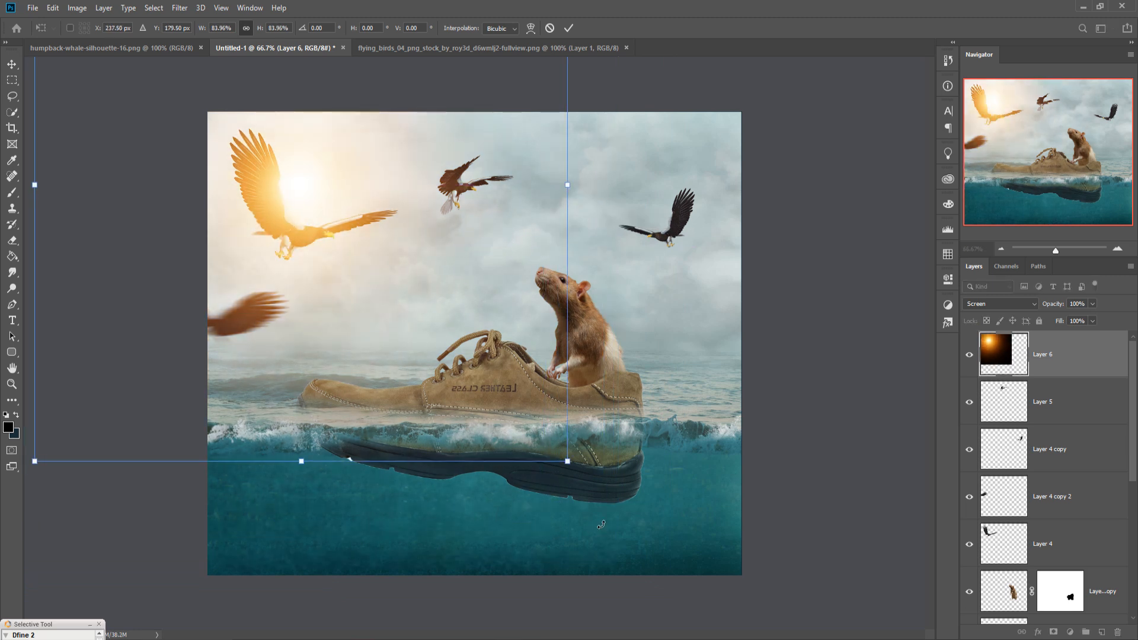
{"action": "left_click_drag", "start_coordinate": [574, 472], "coordinate": [586, 481]}
{"action": "left_click_drag", "start_coordinate": [474, 342], "coordinate": [478, 312]}
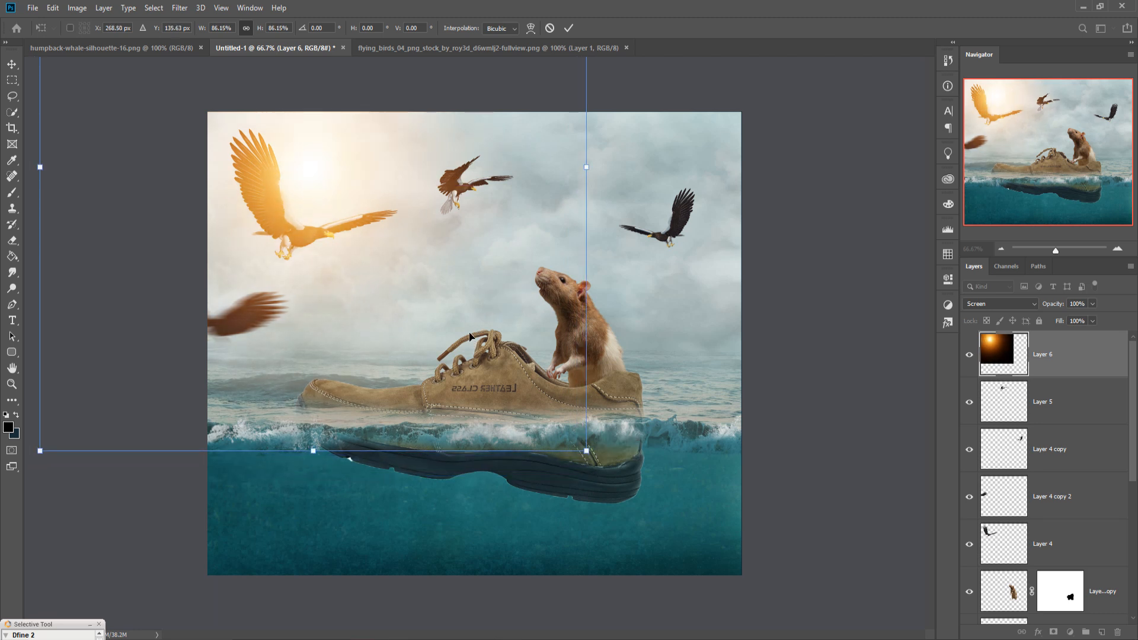
{"action": "left_click", "coordinate": [568, 28]}
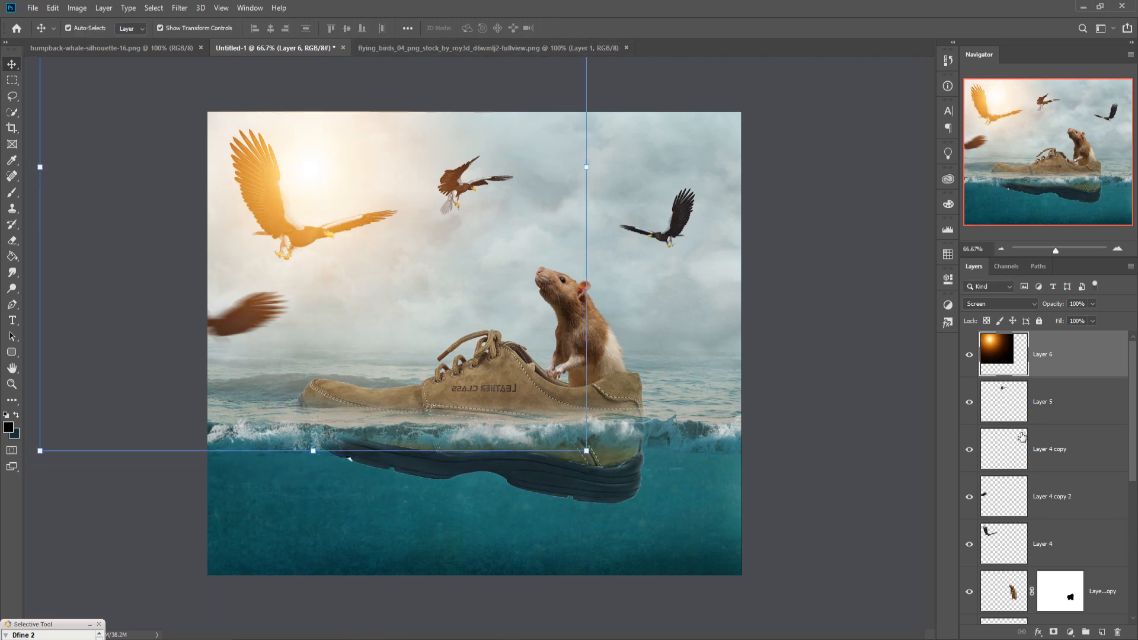
Step: Create a new empty layer above the upper masked sea layer and pick the Brush tool
{"action": "left_click", "coordinate": [1056, 407]}
{"action": "scroll", "coordinate": [1089, 557], "scroll_direction": "down", "scroll_amount": 5}
{"action": "left_click", "coordinate": [1104, 460]}
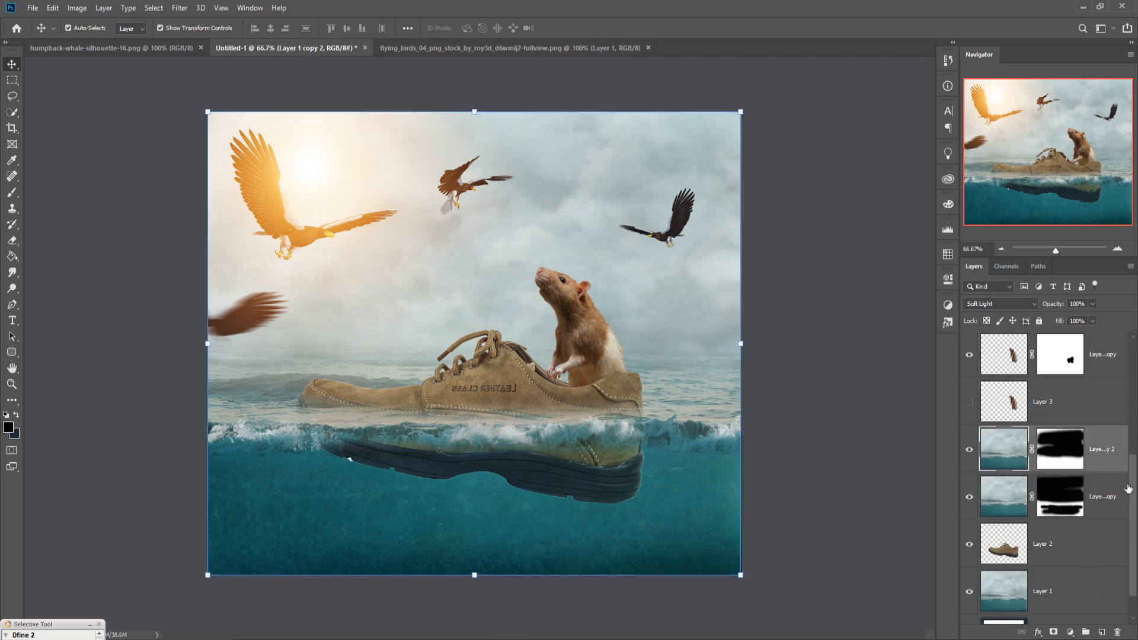
{"action": "left_click", "coordinate": [1103, 631]}
{"action": "key", "text": "b"}
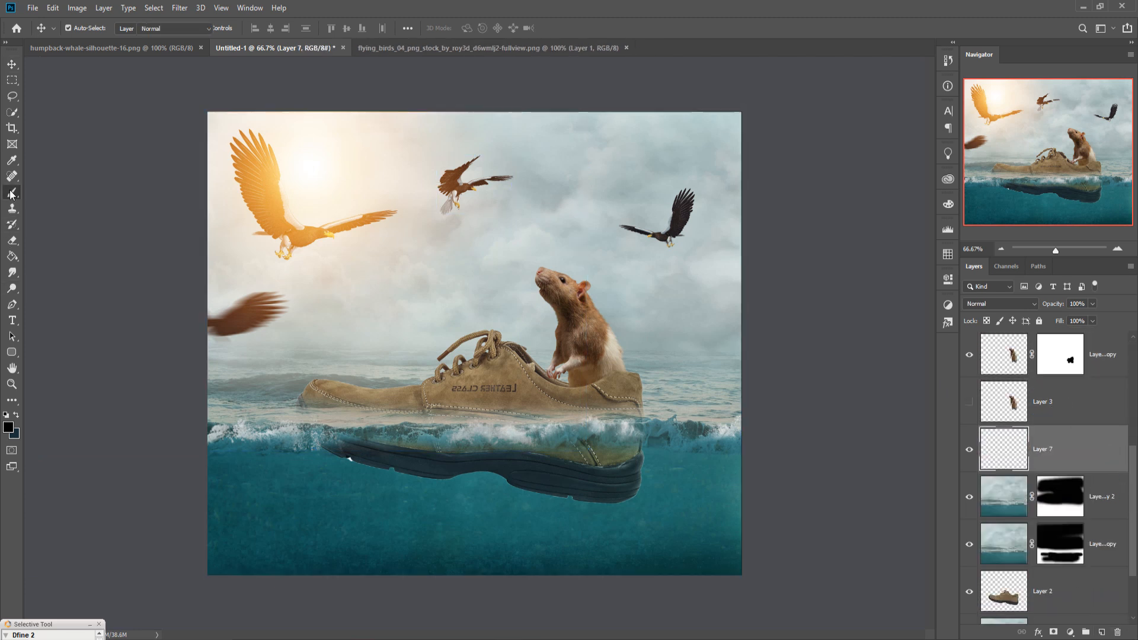
Step: Set the foreground colour to orange-yellow and the new layer's blend mode to Overlay
{"action": "left_click", "coordinate": [8, 427]}
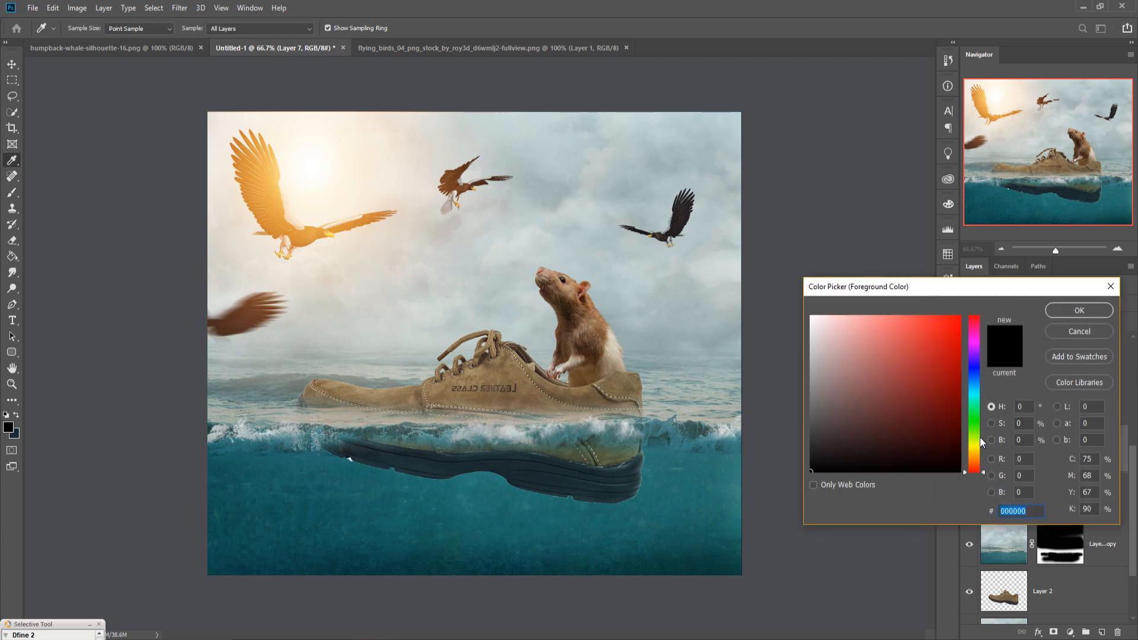
{"action": "left_click", "coordinate": [976, 453]}
{"action": "left_click", "coordinate": [965, 324]}
{"action": "left_click", "coordinate": [1065, 316]}
{"action": "left_click", "coordinate": [1018, 304]}
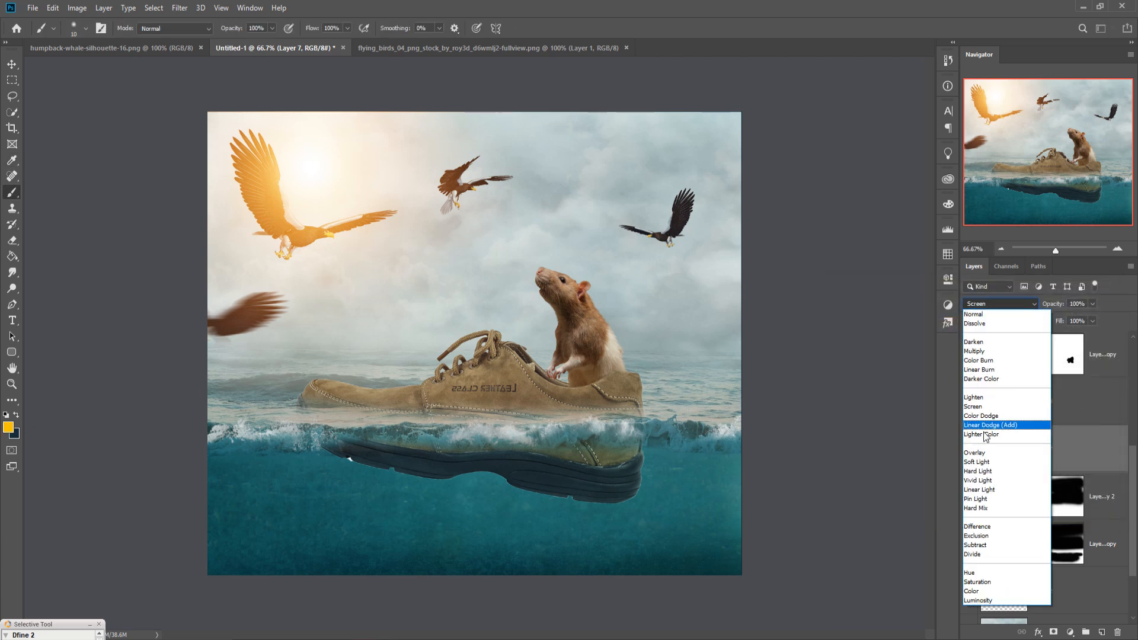
{"action": "left_click", "coordinate": [975, 452]}
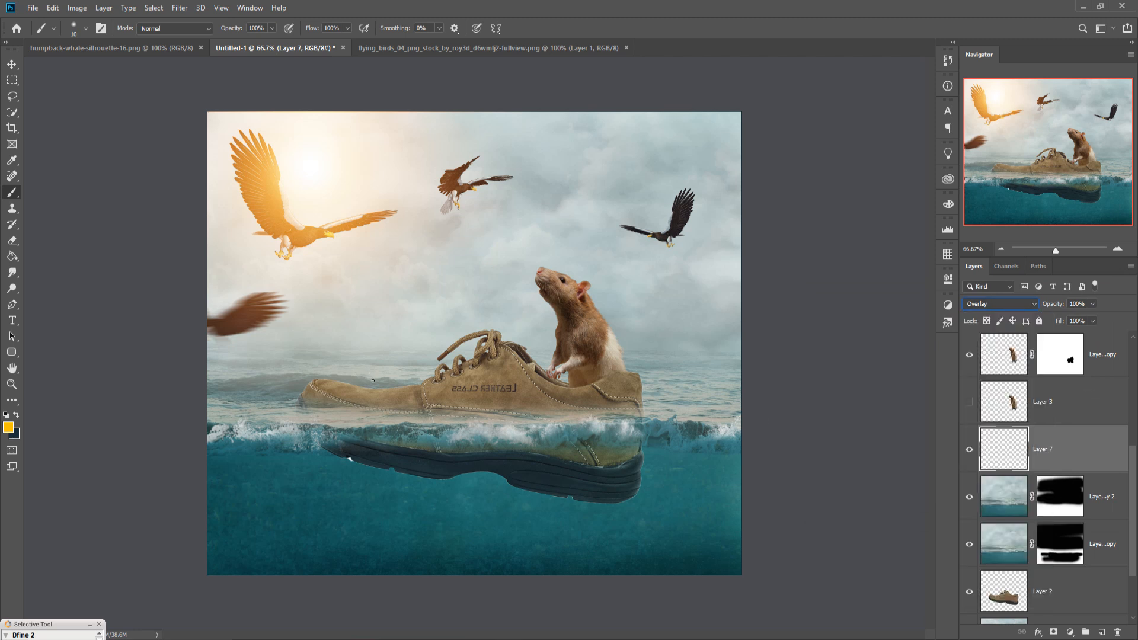
Step: Enlarge the brush to 200 px, paint a glow spot on the shoe's toe, and undo the stroke
{"action": "key", "text": "bracketright"}
{"action": "key", "text": "bracketright"}
{"action": "key", "text": "bracketright"}
{"action": "key", "text": "bracketright"}
{"action": "key", "text": "bracketright"}
{"action": "key", "text": "bracketright"}
{"action": "key", "text": "bracketright"}
{"action": "key", "text": "bracketright"}
{"action": "key", "text": "bracketright"}
{"action": "key", "text": "bracketright"}
{"action": "left_click", "coordinate": [367, 368]}
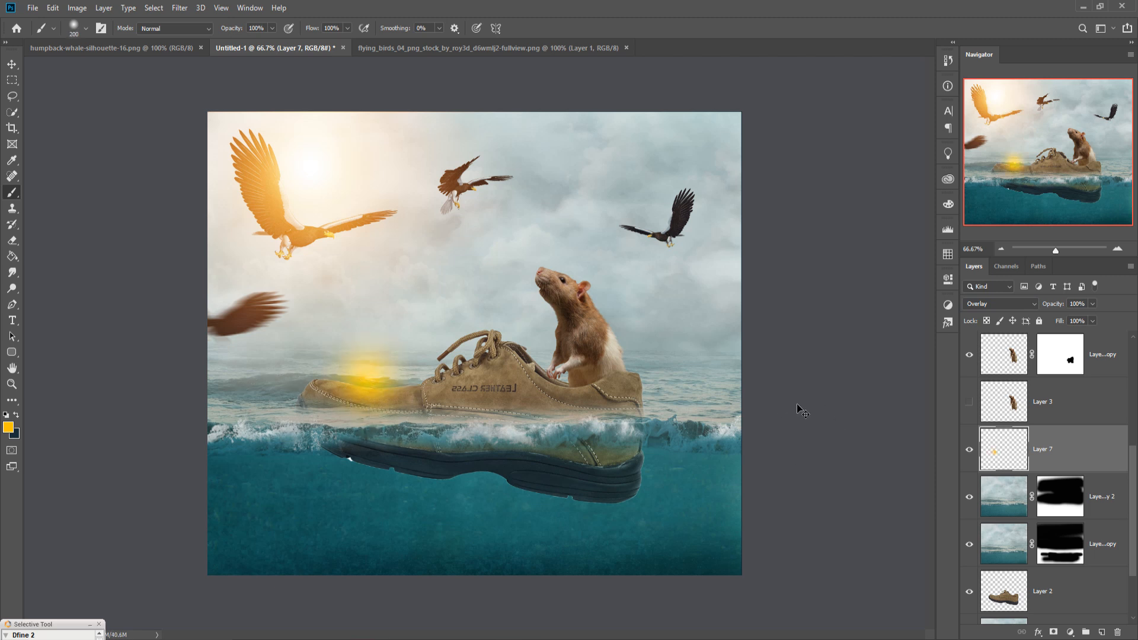
{"action": "key", "text": "ctrl+z"}
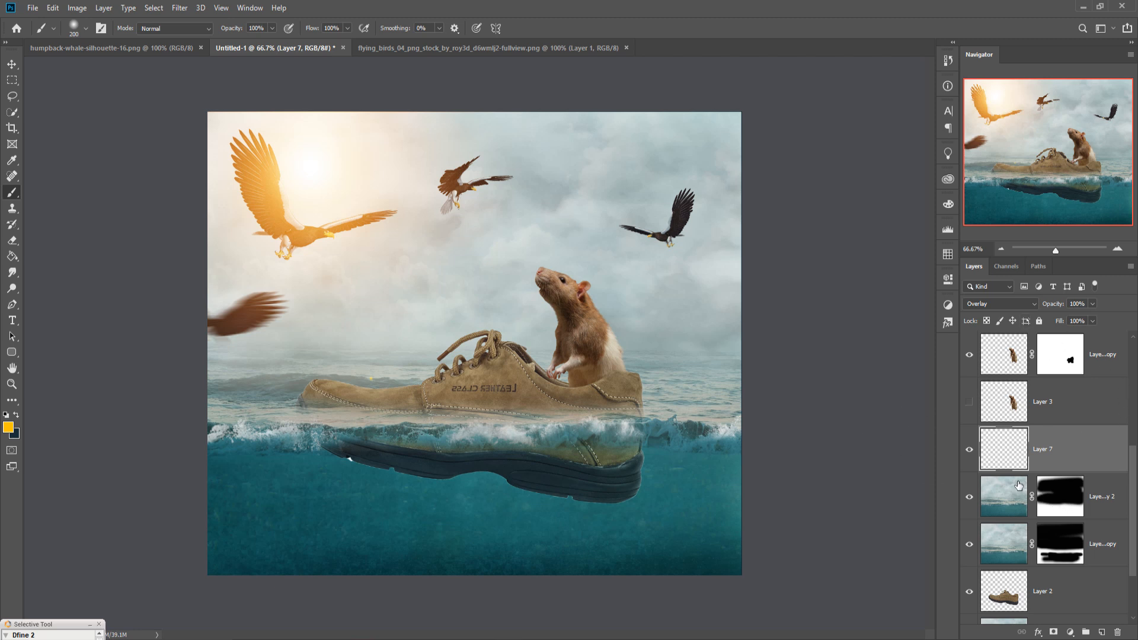
Step: Set the foreground colour to orange #faa603 and paint a broad glow stroke across the shoe's toe and horizon
{"action": "left_click", "coordinate": [8, 427]}
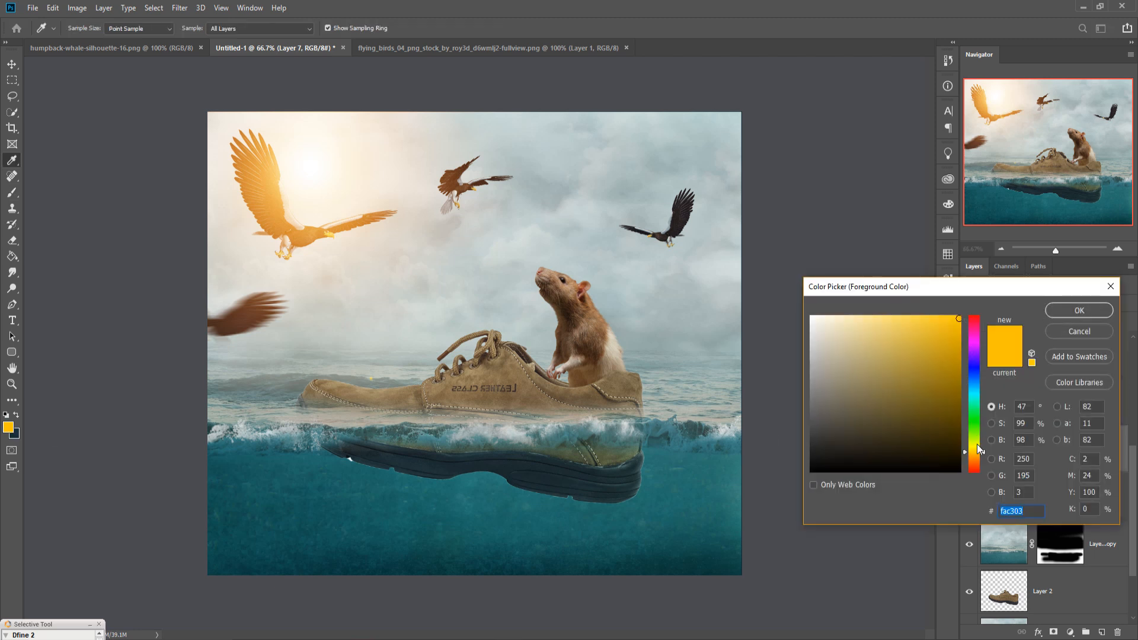
{"action": "left_click_drag", "start_coordinate": [983, 454], "coordinate": [982, 455]}
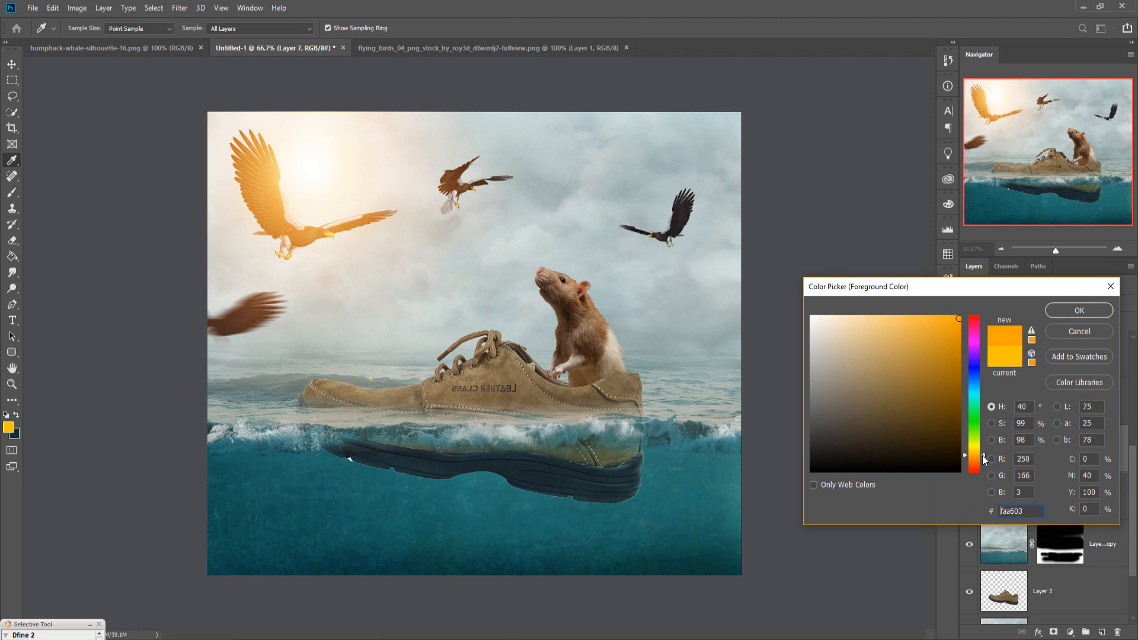
{"action": "left_click", "coordinate": [1080, 312]}
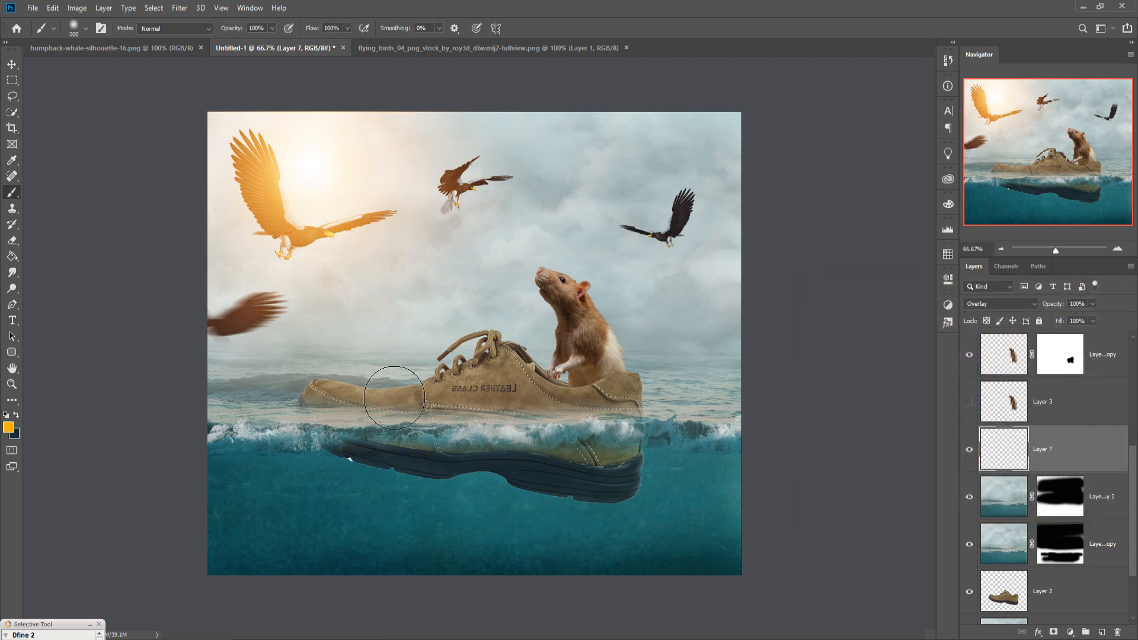
{"action": "mouse_move", "coordinate": [449, 362]}
{"action": "left_mouse_down"}
{"action": "mouse_move", "coordinate": [480, 392]}
{"action": "mouse_move", "coordinate": [221, 405]}
{"action": "left_mouse_up"}
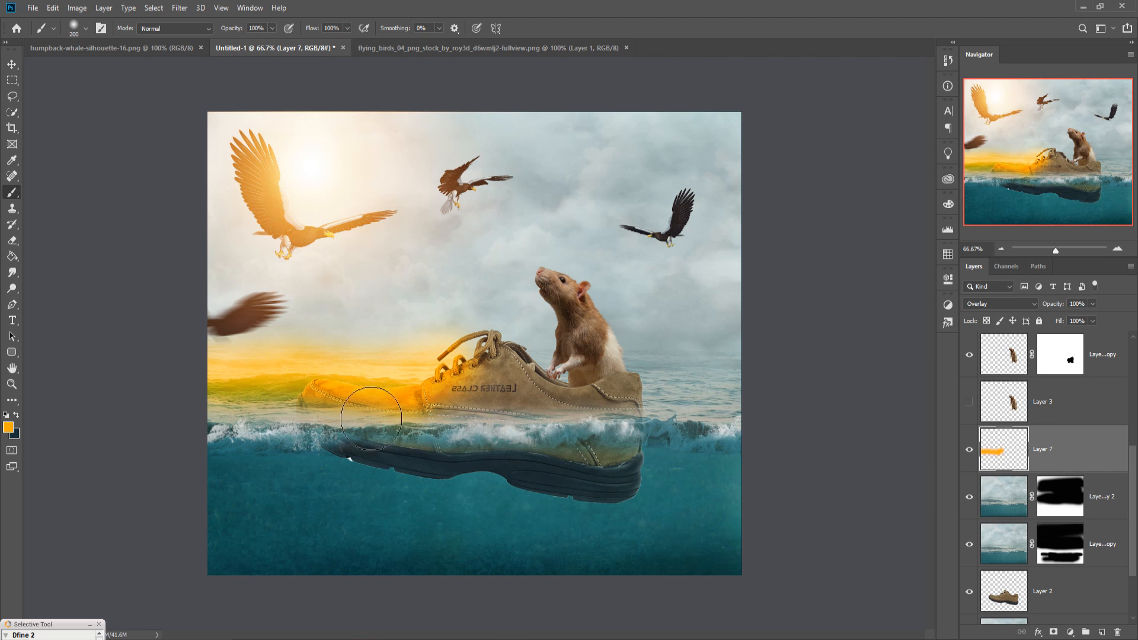
Step: Lower the glow layer's opacity to 50% and dab extra glow onto the shoe's upper
{"action": "left_click", "coordinate": [1092, 304]}
{"action": "left_click_drag", "start_coordinate": [1092, 318], "coordinate": [1060, 320]}
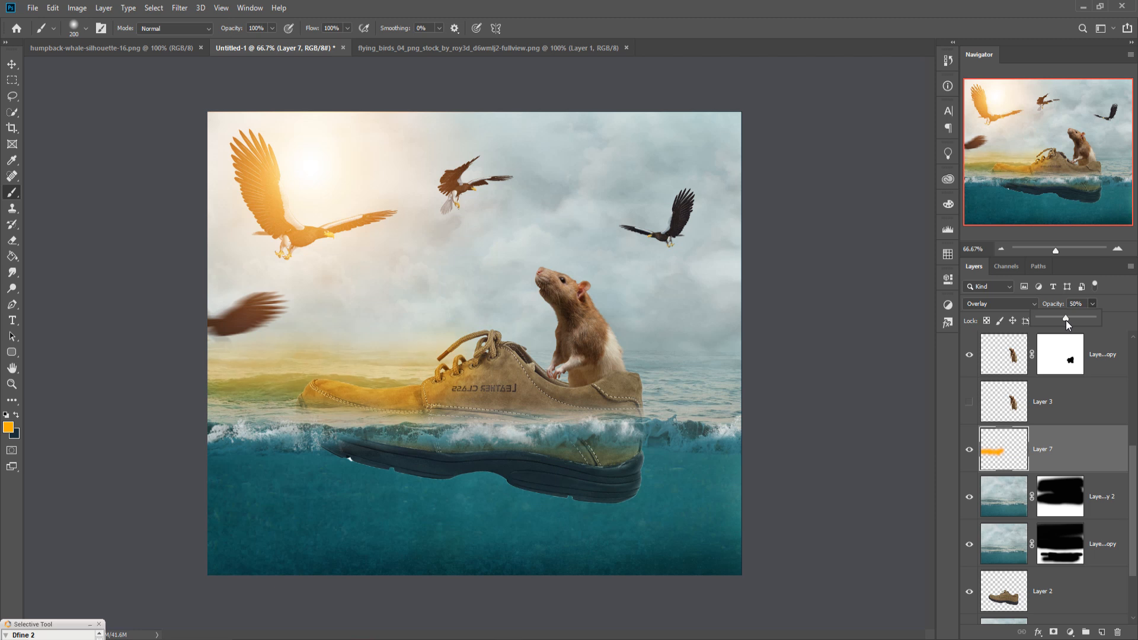
{"action": "left_click", "coordinate": [531, 388]}
{"action": "left_click", "coordinate": [500, 359]}
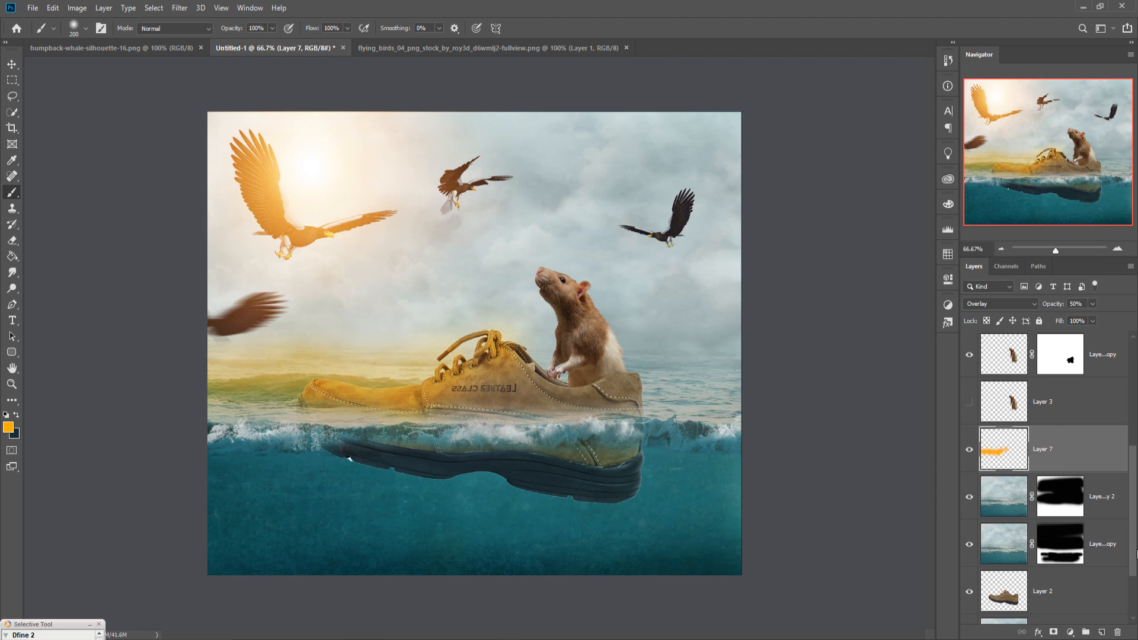
Step: Add a Hue/Saturation adjustment clipped to the glow layer and turn on Colorize
{"action": "left_click", "coordinate": [1070, 632]}
{"action": "left_click", "coordinate": [1070, 514]}
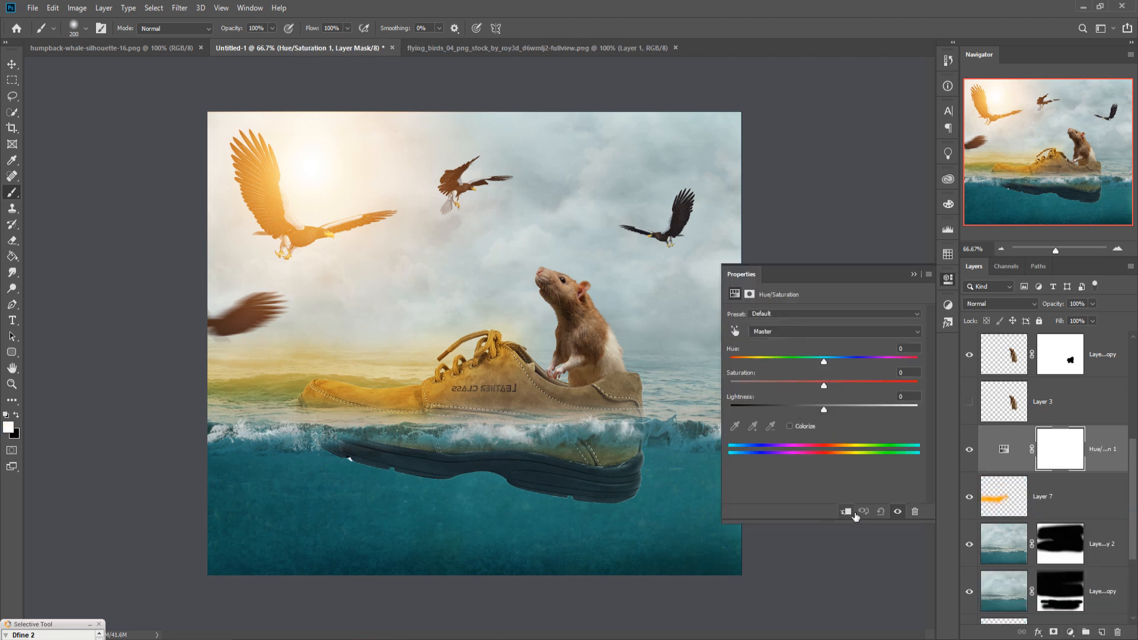
{"action": "left_click", "coordinate": [848, 512]}
{"action": "left_click", "coordinate": [789, 427]}
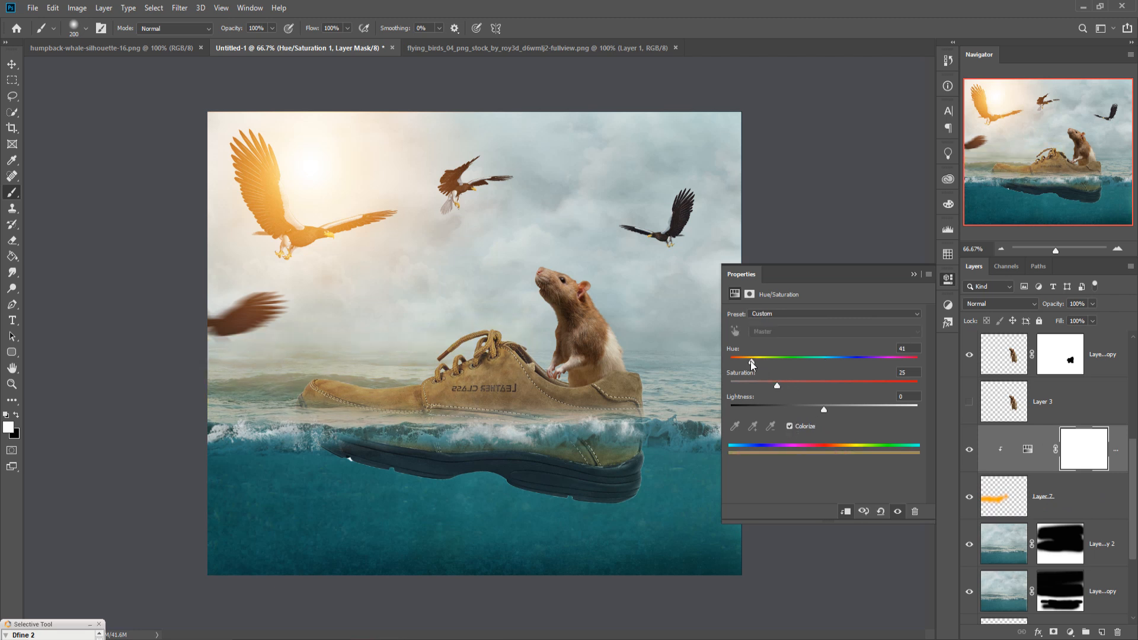
Step: Set the colorize hue to 41 and saturation to 95, then close the adjustment properties
{"action": "left_click_drag", "start_coordinate": [776, 386], "coordinate": [809, 386]}
{"action": "left_click_drag", "start_coordinate": [885, 387], "coordinate": [908, 387]}
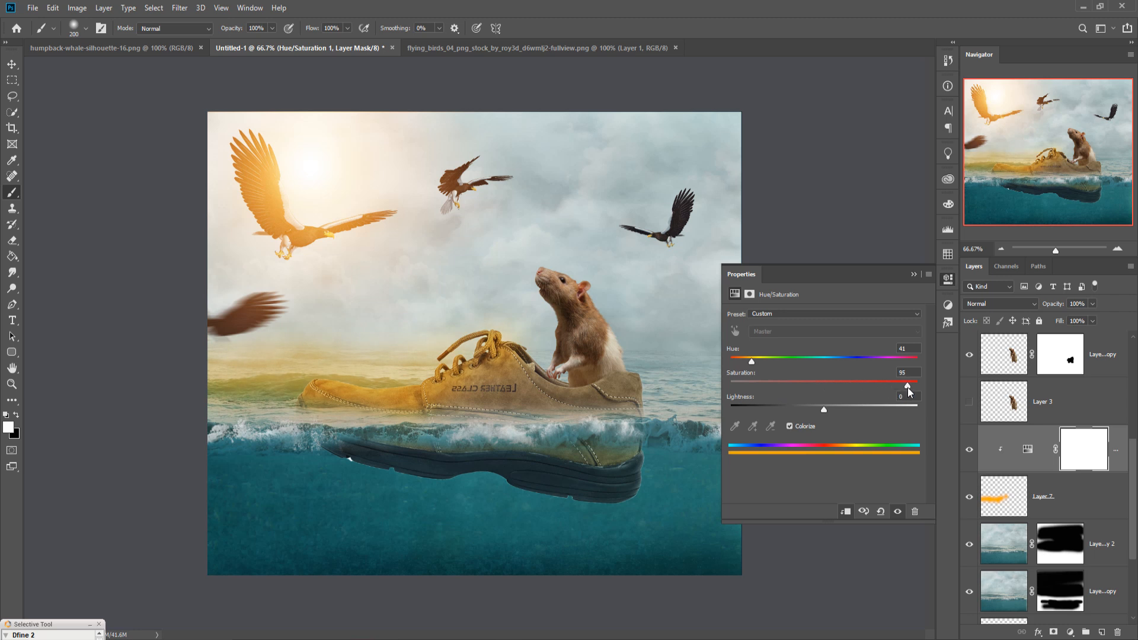
{"action": "left_click_drag", "start_coordinate": [749, 361], "coordinate": [749, 364]}
{"action": "left_click", "coordinate": [913, 275]}
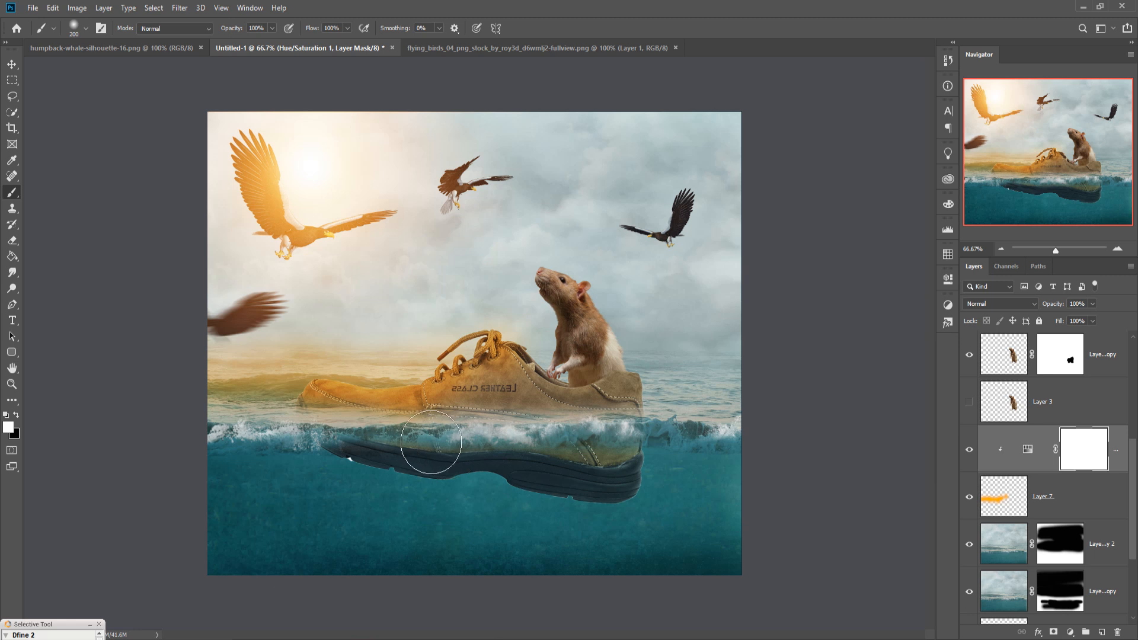
Step: Paint more glow along the shoe's front on the glow layer and undo a stray dab near the rat's head
{"action": "left_click", "coordinate": [1007, 498]}
{"action": "mouse_move", "coordinate": [442, 441]}
{"action": "left_mouse_down"}
{"action": "mouse_move", "coordinate": [325, 432]}
{"action": "mouse_move", "coordinate": [535, 448]}
{"action": "mouse_move", "coordinate": [332, 430]}
{"action": "mouse_move", "coordinate": [320, 443]}
{"action": "mouse_move", "coordinate": [299, 423]}
{"action": "mouse_move", "coordinate": [430, 444]}
{"action": "mouse_move", "coordinate": [420, 431]}
{"action": "mouse_move", "coordinate": [389, 445]}
{"action": "mouse_move", "coordinate": [406, 450]}
{"action": "mouse_move", "coordinate": [562, 460]}
{"action": "mouse_move", "coordinate": [570, 440]}
{"action": "mouse_move", "coordinate": [597, 446]}
{"action": "mouse_move", "coordinate": [556, 446]}
{"action": "mouse_move", "coordinate": [499, 403]}
{"action": "mouse_move", "coordinate": [454, 398]}
{"action": "mouse_move", "coordinate": [447, 416]}
{"action": "mouse_move", "coordinate": [301, 428]}
{"action": "mouse_move", "coordinate": [396, 409]}
{"action": "left_mouse_up"}
{"action": "left_click", "coordinate": [533, 267]}
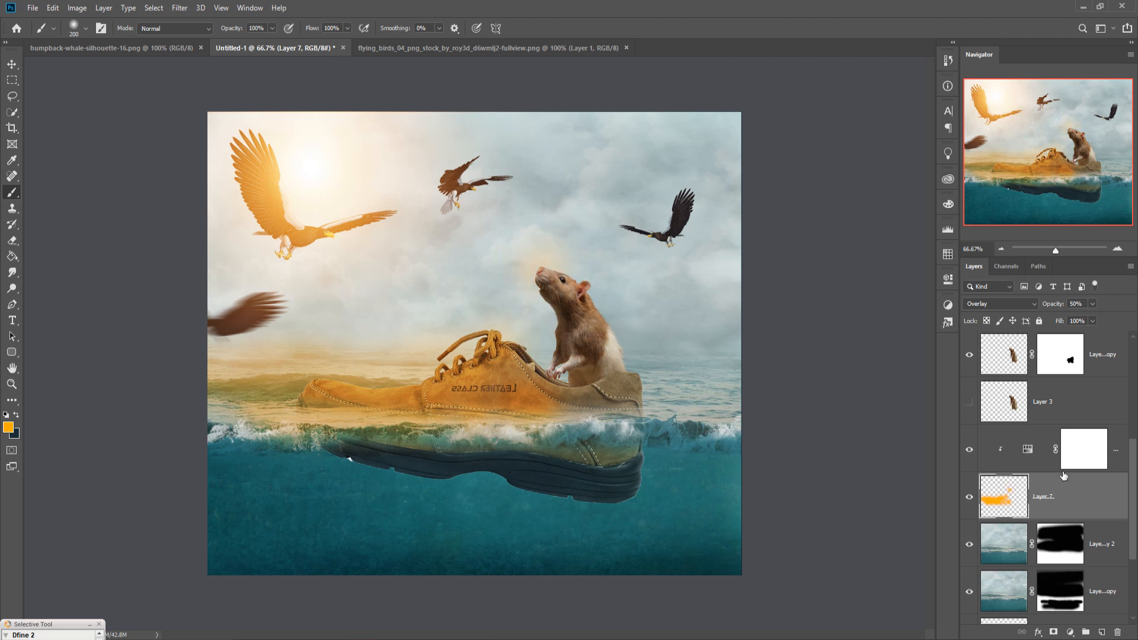
{"action": "key", "text": "ctrl+z"}
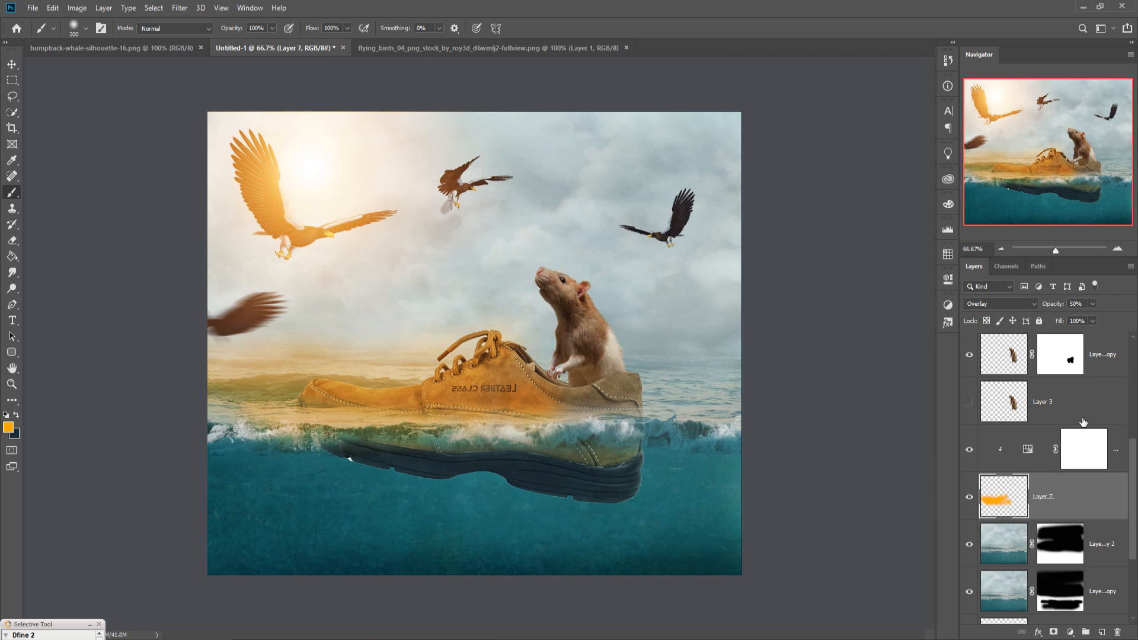
Step: Create a new layer above the rat layer and clip it to the rat as a clipping mask
{"action": "left_click", "coordinate": [1113, 353]}
{"action": "scroll", "coordinate": [1118, 352], "scroll_direction": "up", "scroll_amount": 2}
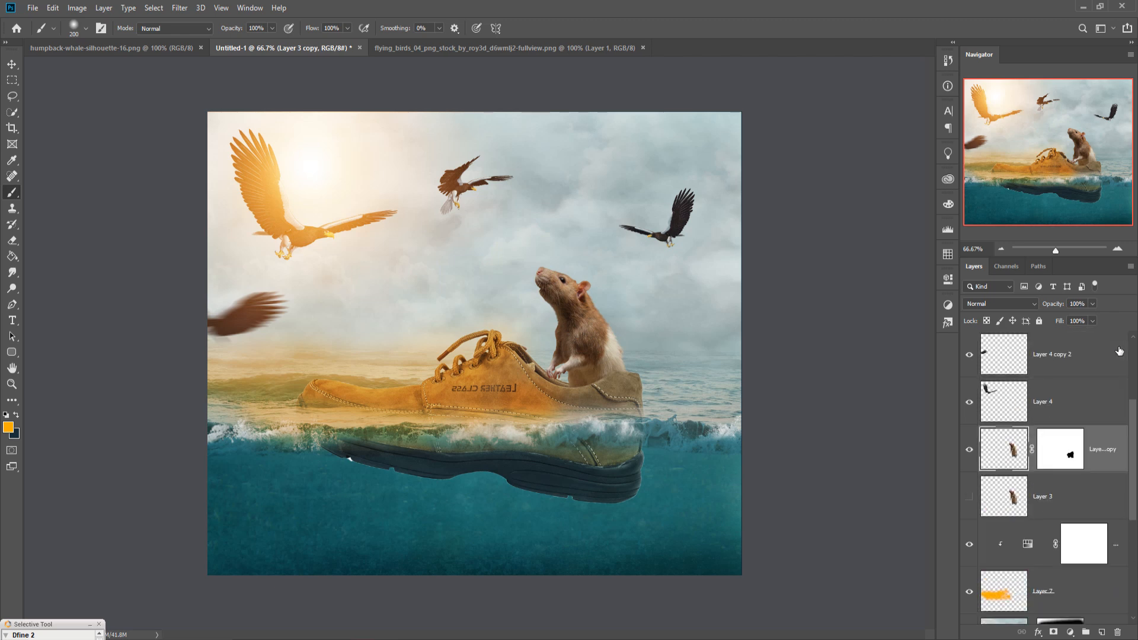
{"action": "left_click", "coordinate": [1102, 632]}
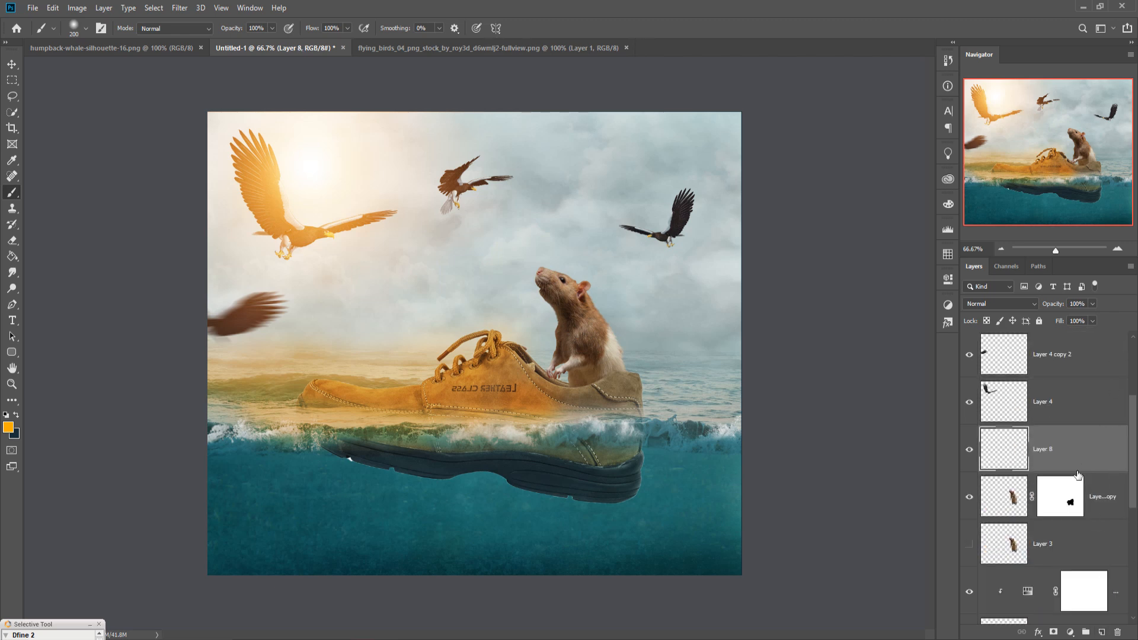
{"action": "right_click", "coordinate": [1068, 446]}
{"action": "left_click", "coordinate": [952, 485]}
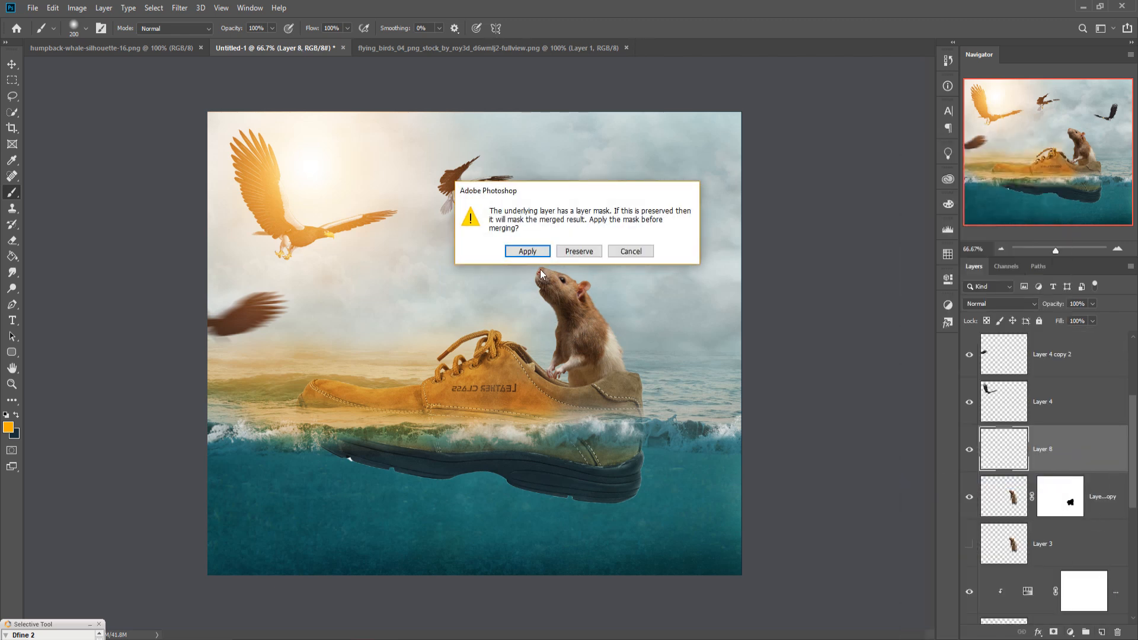
{"action": "left_click", "coordinate": [631, 251]}
{"action": "right_click", "coordinate": [1097, 440]}
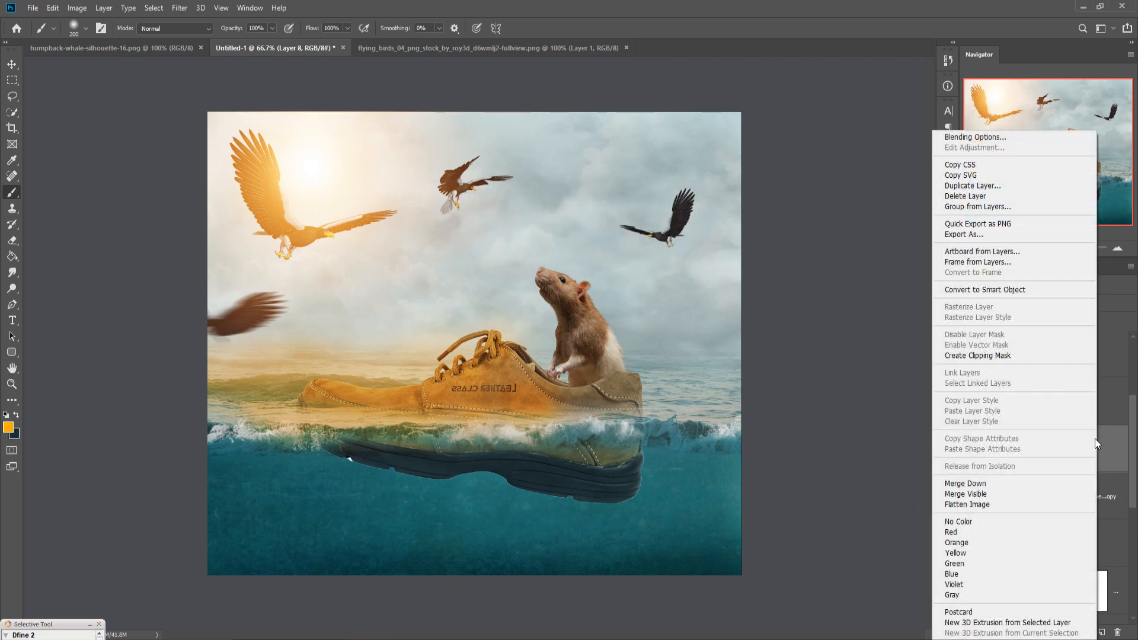
{"action": "left_click", "coordinate": [986, 357]}
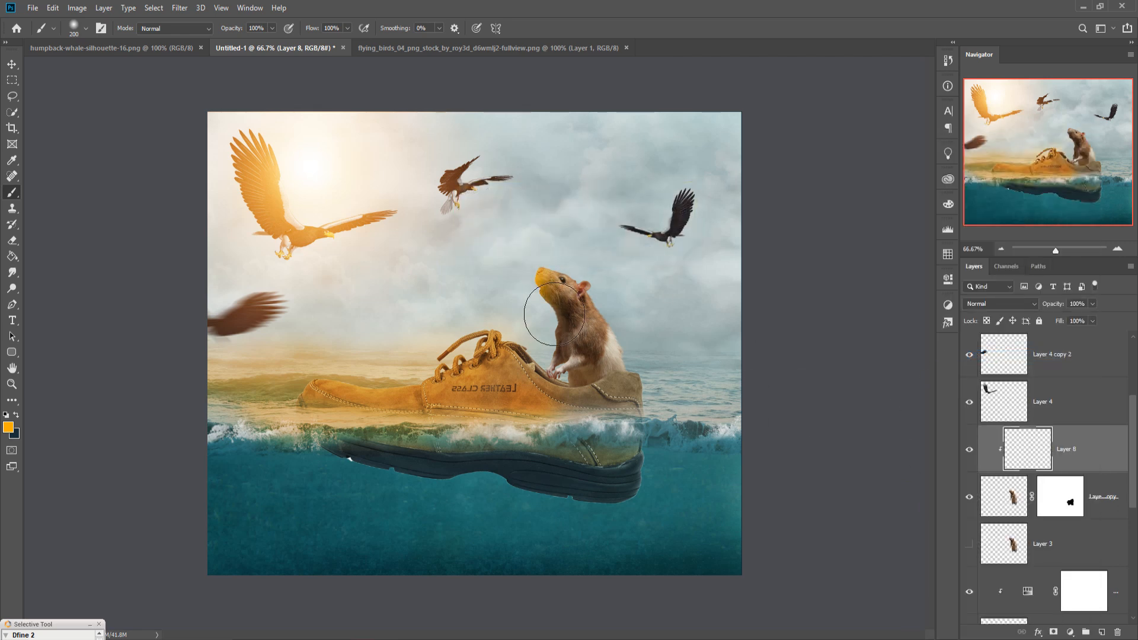
Step: Paint orange glow over the rat's head and chest and set that layer's blend mode to Overlay
{"action": "mouse_move", "coordinate": [555, 315]}
{"action": "left_mouse_down"}
{"action": "mouse_move", "coordinate": [561, 384]}
{"action": "mouse_move", "coordinate": [562, 299]}
{"action": "mouse_move", "coordinate": [570, 283]}
{"action": "mouse_move", "coordinate": [592, 261]}
{"action": "left_mouse_up"}
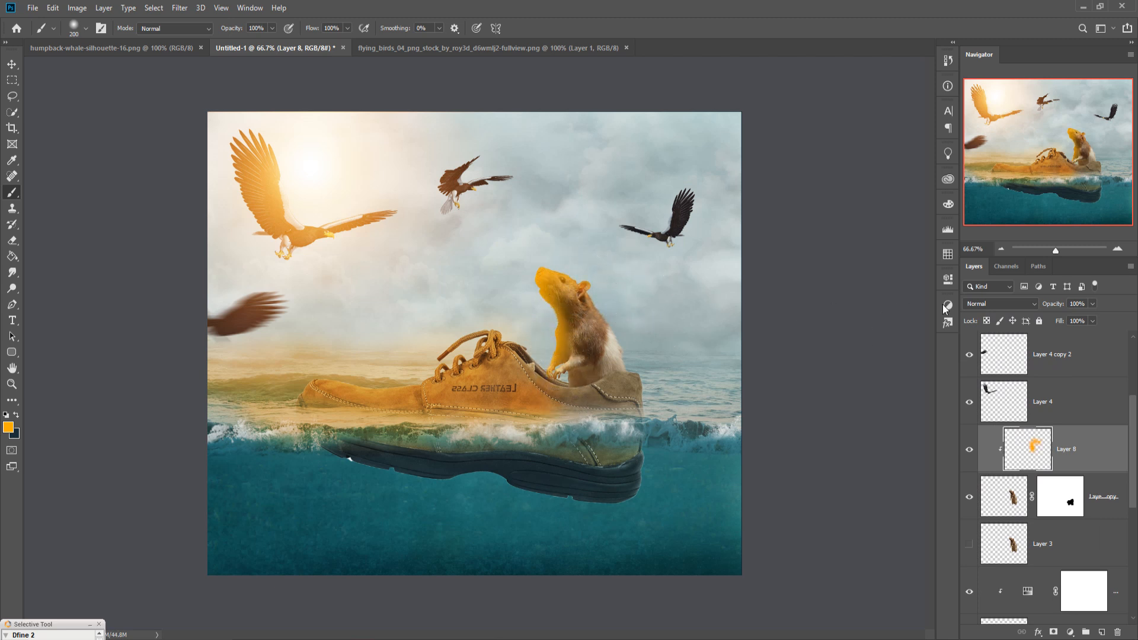
{"action": "left_click", "coordinate": [1013, 305]}
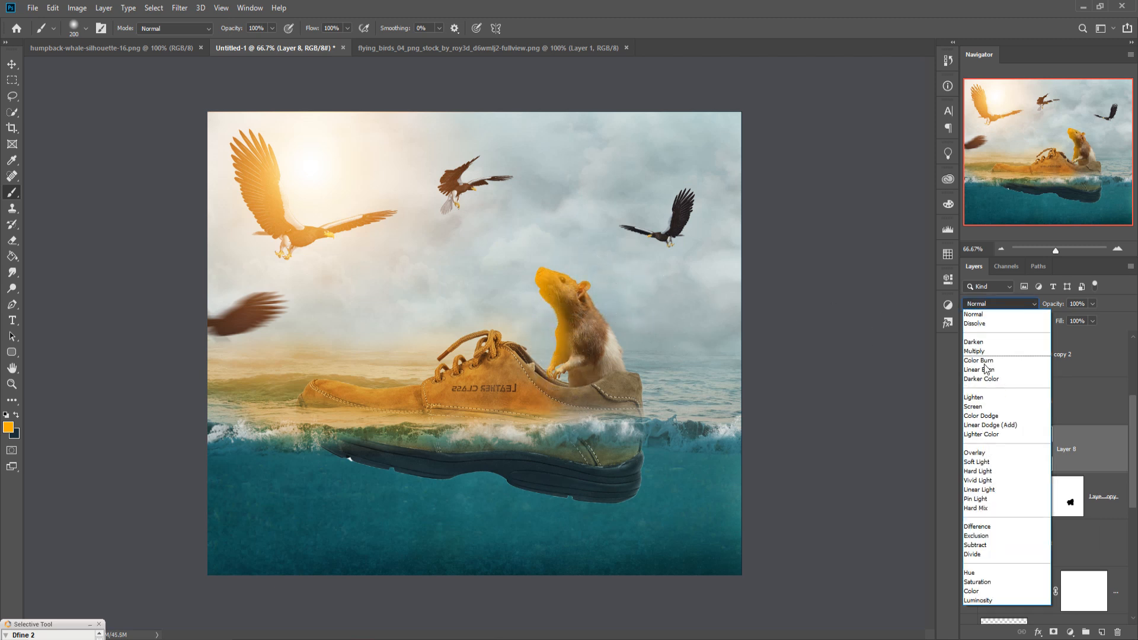
{"action": "left_click", "coordinate": [982, 454]}
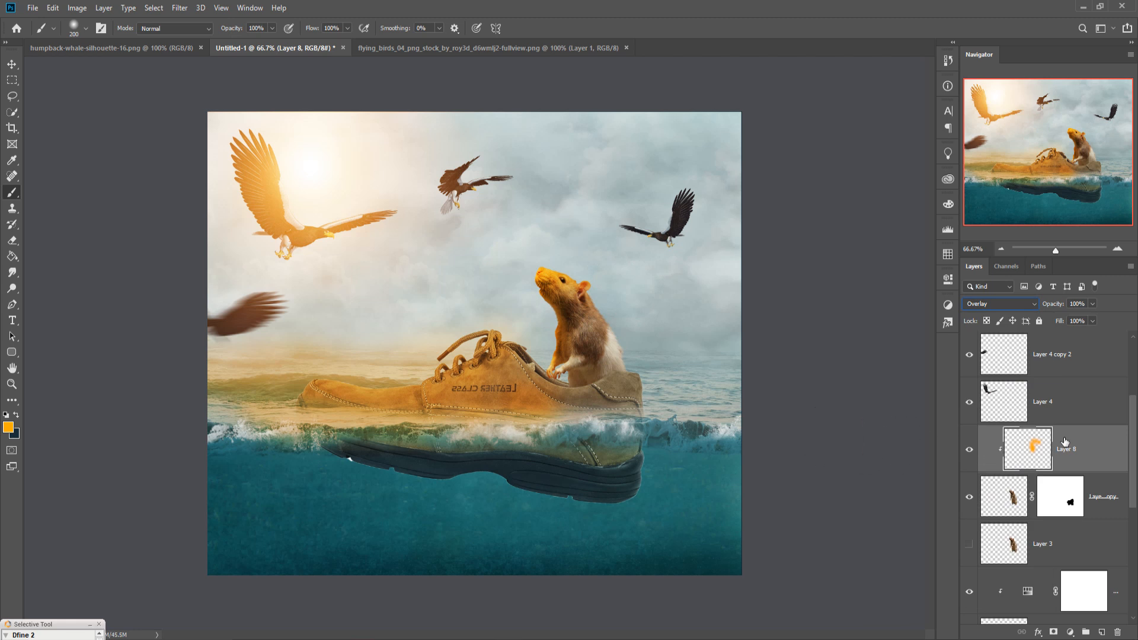
Step: Reduce the rat glow layer's opacity slightly, to under 80%
{"action": "left_click", "coordinate": [1092, 304]}
{"action": "left_click_drag", "start_coordinate": [1092, 318], "coordinate": [1087, 319]}
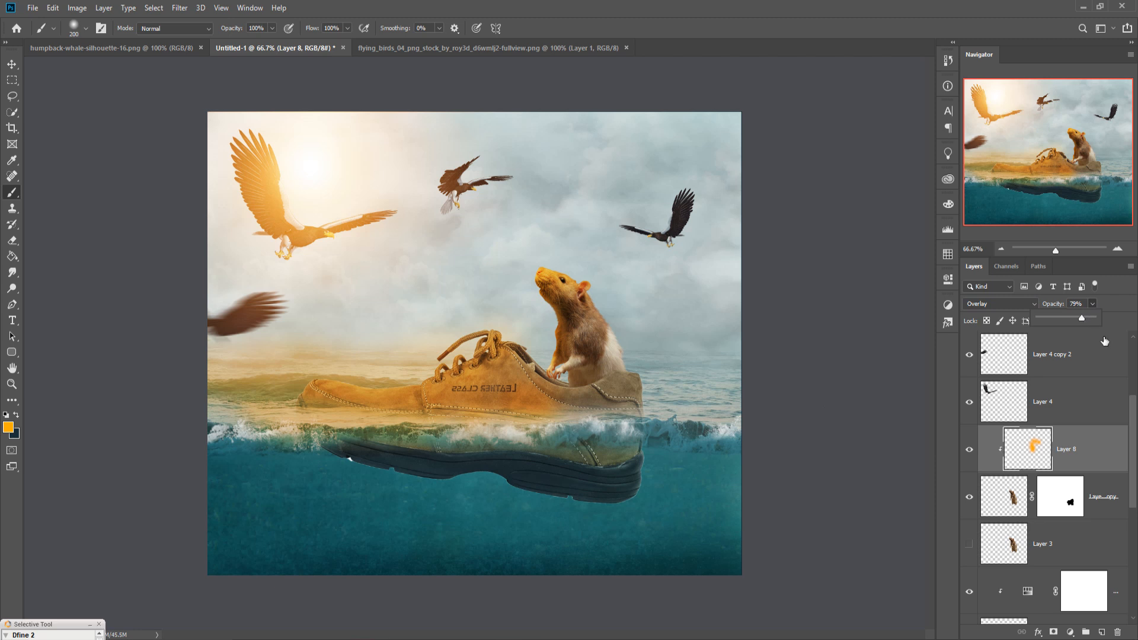
{"action": "left_click_drag", "start_coordinate": [1087, 318], "coordinate": [1080, 320]}
Step: Drag the flying birds image into the composition as a new layer
{"action": "left_click", "coordinate": [10, 65]}
{"action": "left_click", "coordinate": [504, 49]}
{"action": "left_click_drag", "start_coordinate": [504, 49], "coordinate": [621, 88]}
{"action": "left_click_drag", "start_coordinate": [536, 274], "coordinate": [460, 261]}
{"action": "left_click", "coordinate": [1020, 85]}
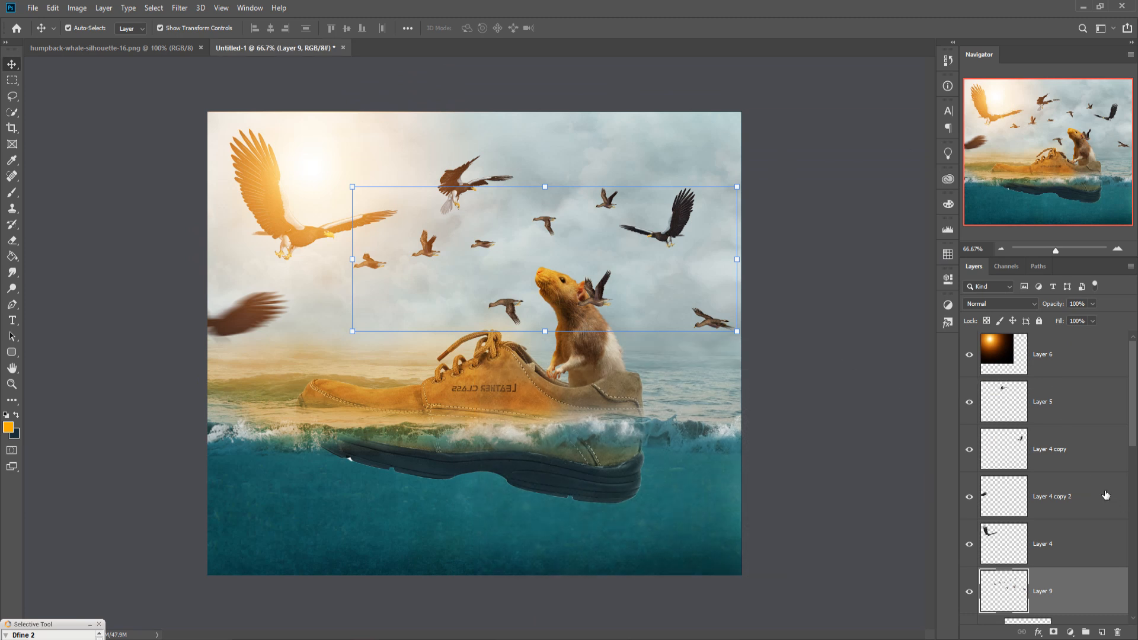
Step: Move the birds layer above the rat glow layer, scale it to about 45%, and place the flock above the rat
{"action": "left_click_drag", "start_coordinate": [1084, 586], "coordinate": [1091, 452]}
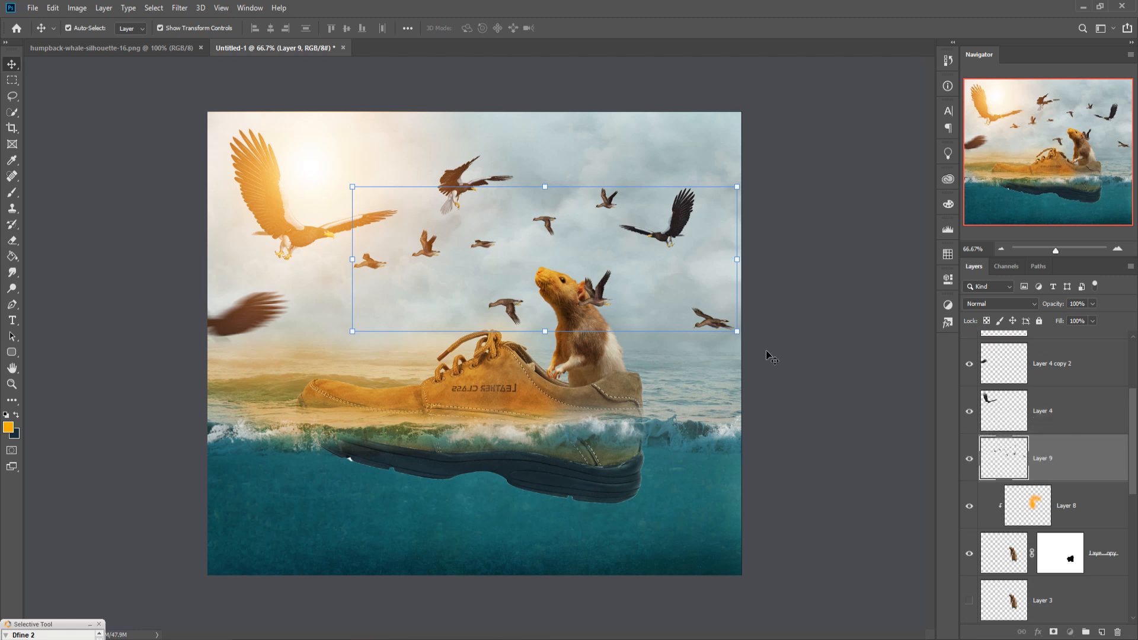
{"action": "left_click_drag", "start_coordinate": [742, 268], "coordinate": [529, 288]}
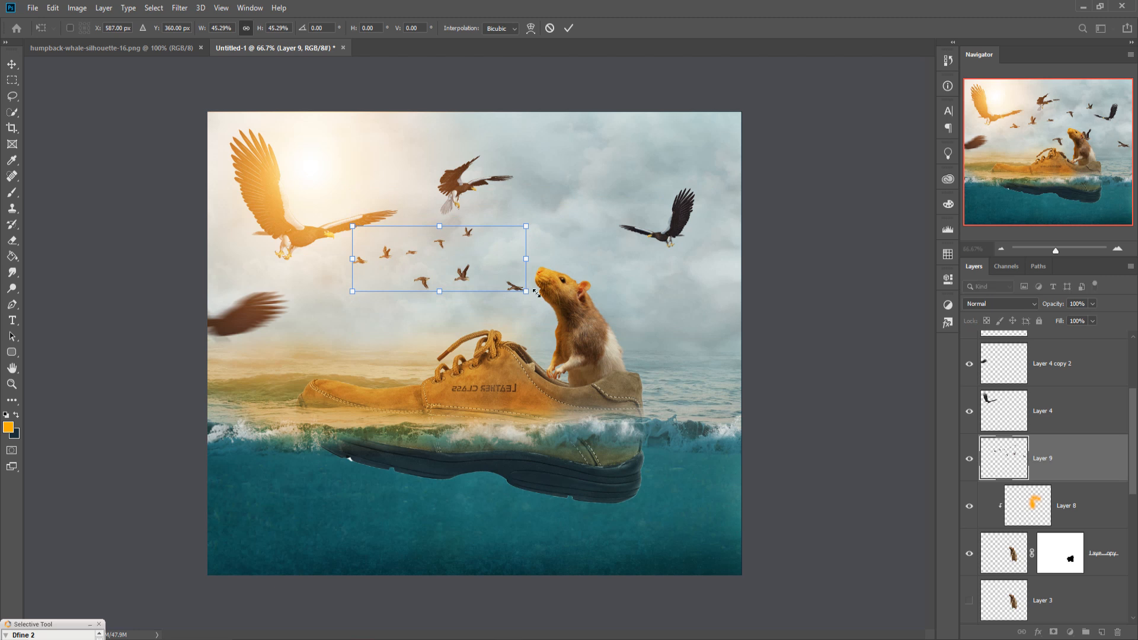
{"action": "left_click_drag", "start_coordinate": [458, 280], "coordinate": [518, 248]}
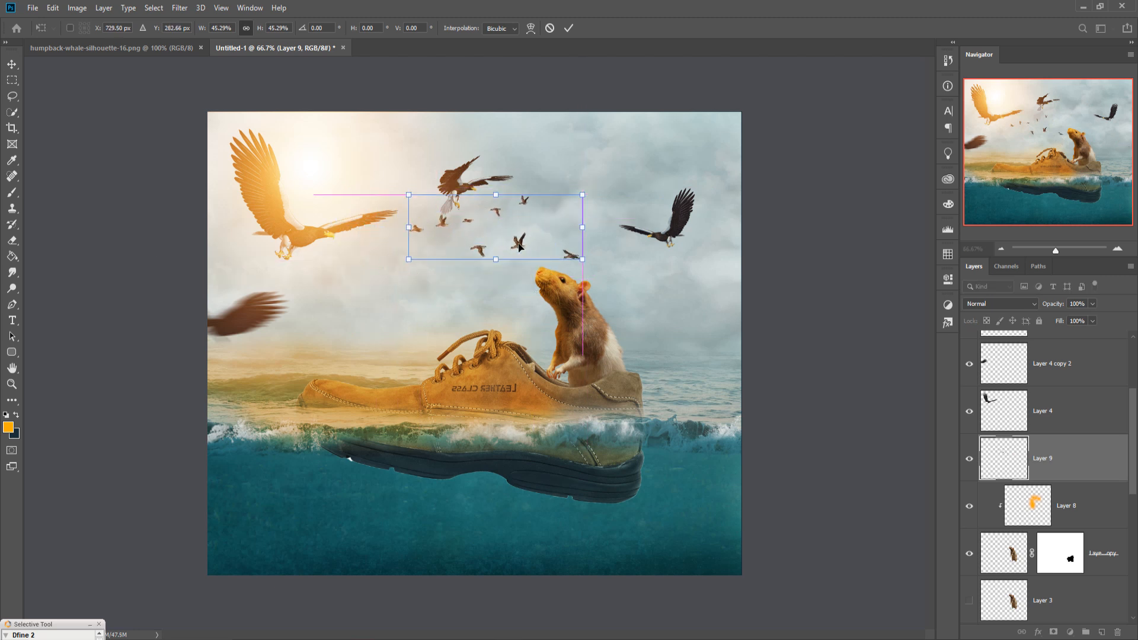
{"action": "left_click", "coordinate": [568, 28]}
Step: Enlarge the flock to about 131% so it spans the sky between the eagles
{"action": "left_click_drag", "start_coordinate": [1121, 464], "coordinate": [1079, 365]}
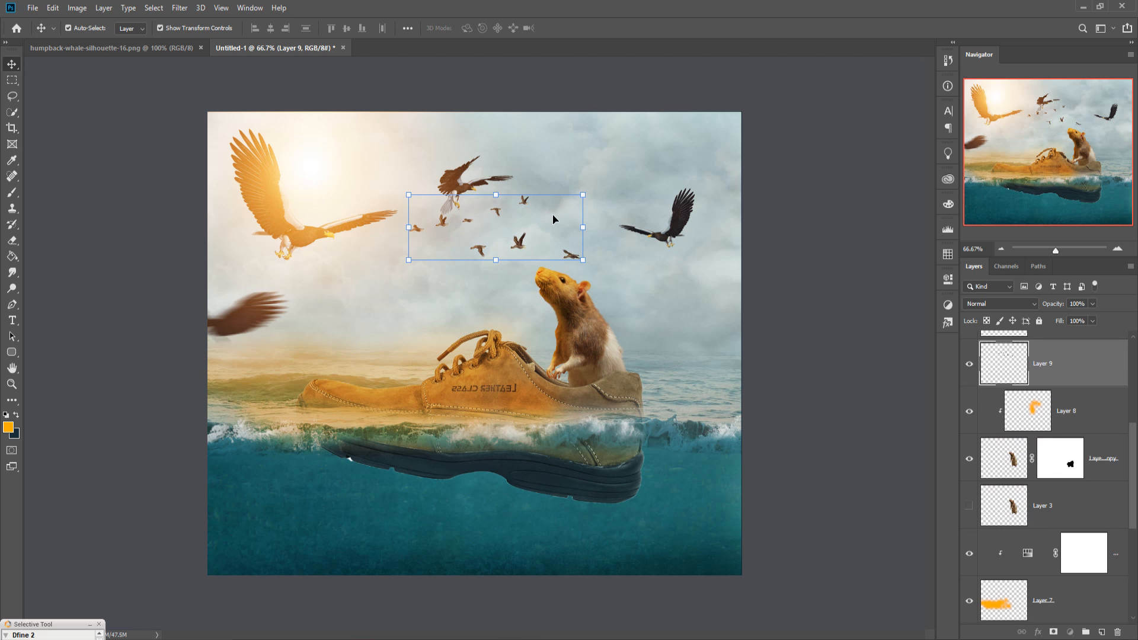
{"action": "left_click_drag", "start_coordinate": [587, 199], "coordinate": [559, 199]}
{"action": "left_click_drag", "start_coordinate": [639, 182], "coordinate": [656, 175]}
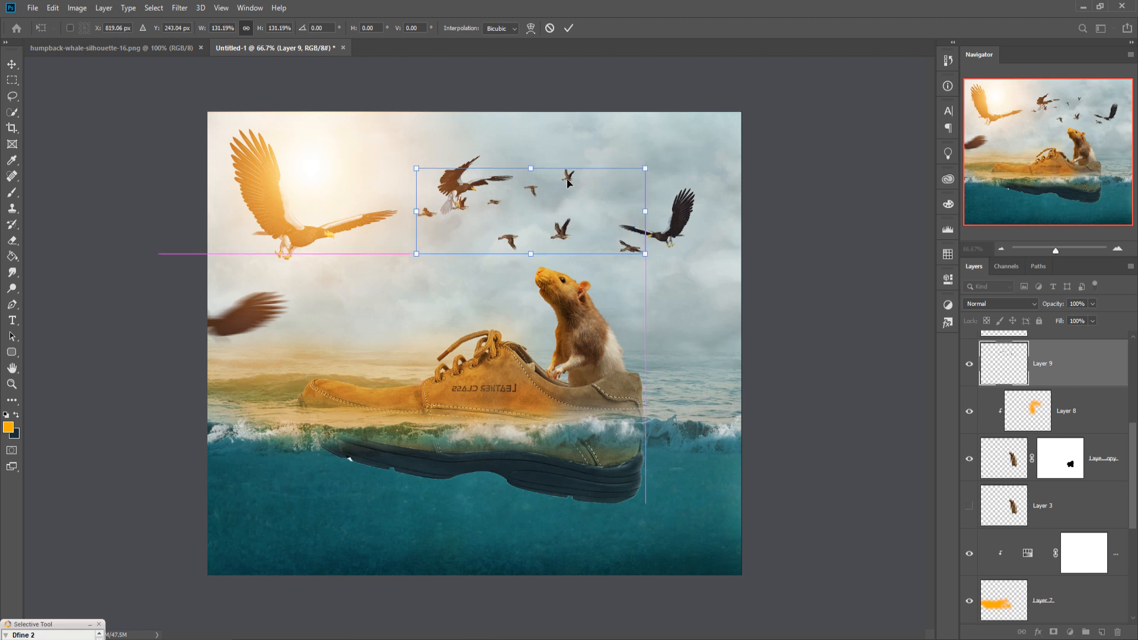
{"action": "left_click", "coordinate": [568, 28]}
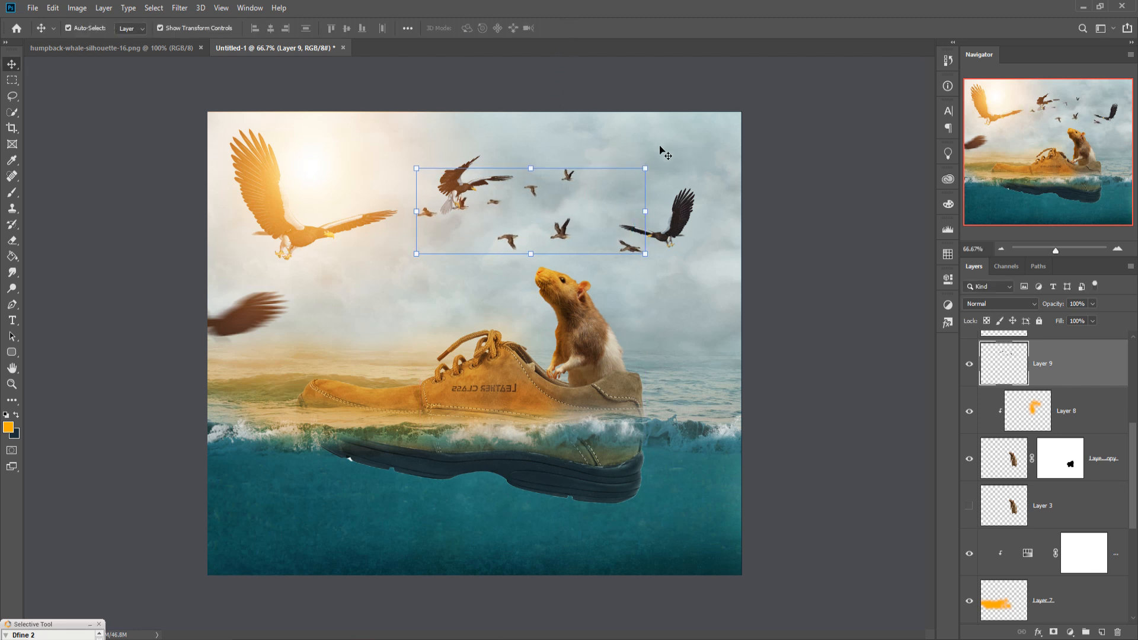
Step: Enlarge the flock again to about 116% and shift it slightly lower
{"action": "left_click_drag", "start_coordinate": [647, 172], "coordinate": [678, 167]}
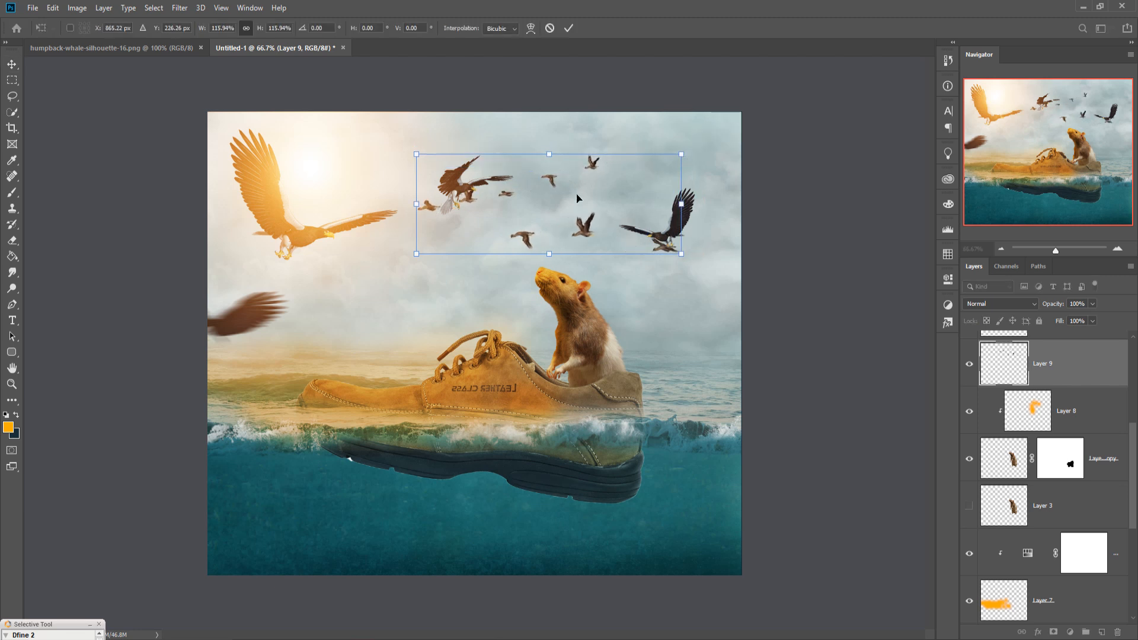
{"action": "left_click_drag", "start_coordinate": [588, 168], "coordinate": [578, 190]}
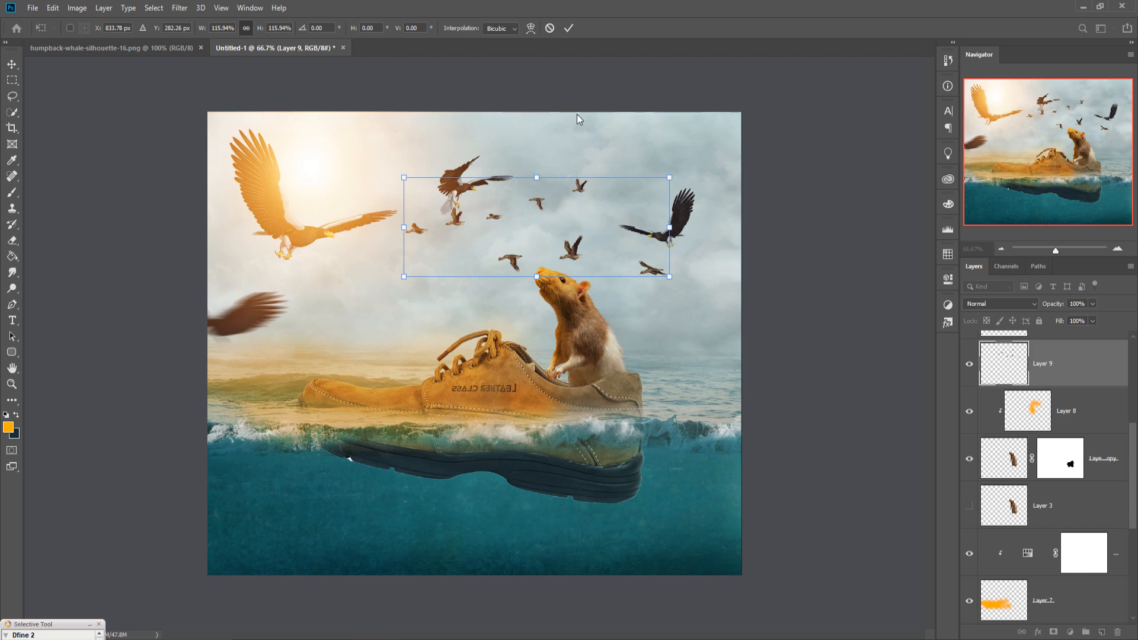
{"action": "left_click", "coordinate": [568, 28]}
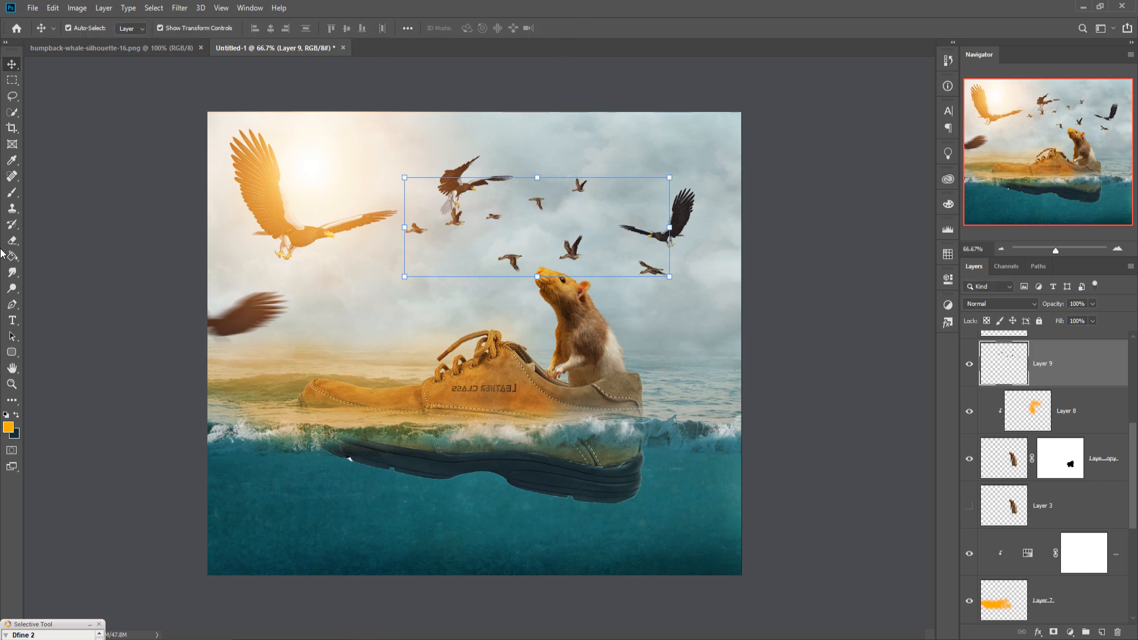
Step: Bring the humpback whale image into the composition under the sea and close its document window
{"action": "left_click_drag", "start_coordinate": [144, 48], "coordinate": [645, 118]}
{"action": "left_click_drag", "start_coordinate": [663, 217], "coordinate": [601, 507]}
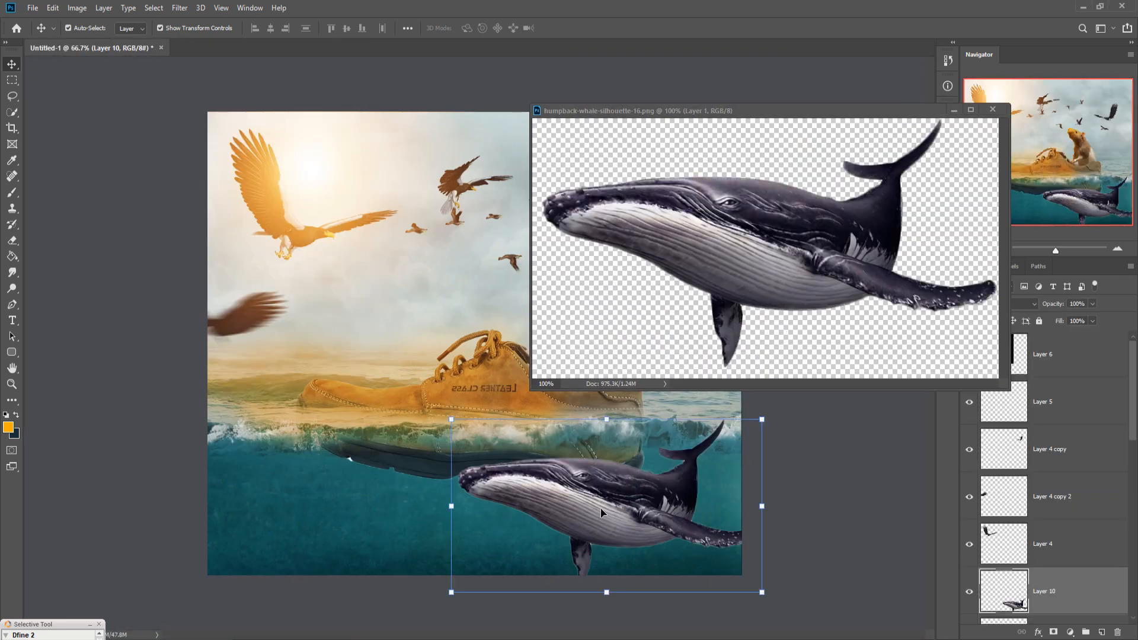
{"action": "left_click", "coordinate": [956, 111]}
{"action": "left_click", "coordinate": [993, 109]}
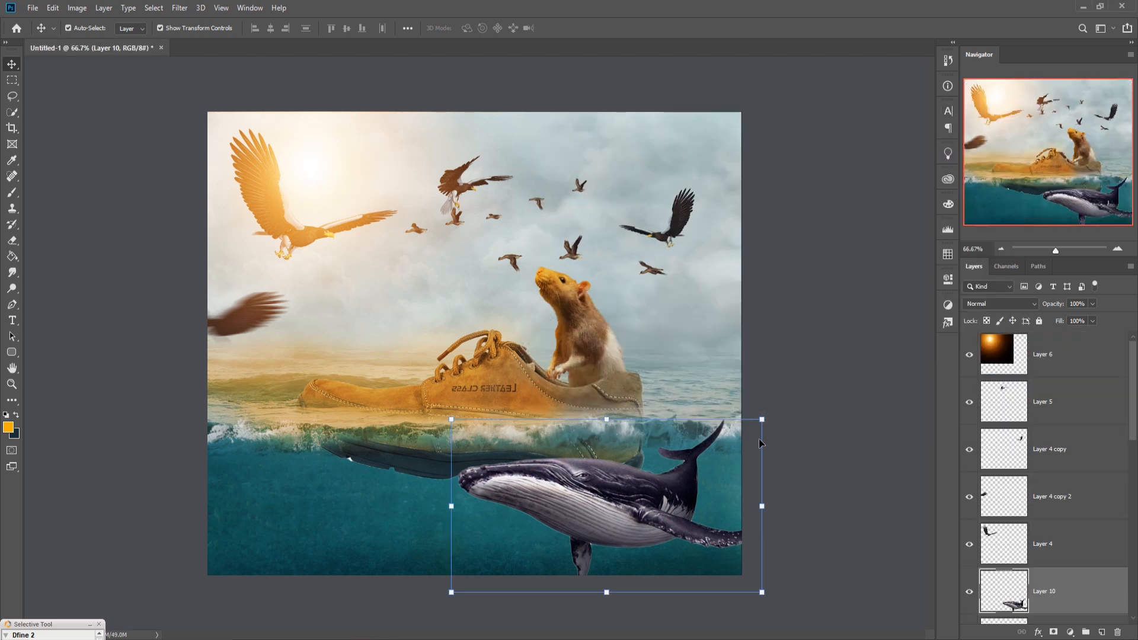
Step: Resize the whale to about 95% and place it low at the right, partly beyond the canvas's lower edge
{"action": "left_click_drag", "start_coordinate": [770, 423], "coordinate": [717, 464]}
{"action": "key", "text": "ctrl+z"}
{"action": "left_click_drag", "start_coordinate": [768, 427], "coordinate": [691, 465]}
{"action": "left_click_drag", "start_coordinate": [604, 536], "coordinate": [758, 533]}
{"action": "left_click_drag", "start_coordinate": [617, 612], "coordinate": [519, 634]}
{"action": "left_click_drag", "start_coordinate": [670, 540], "coordinate": [674, 536]}
{"action": "key", "text": "shift+Up"}
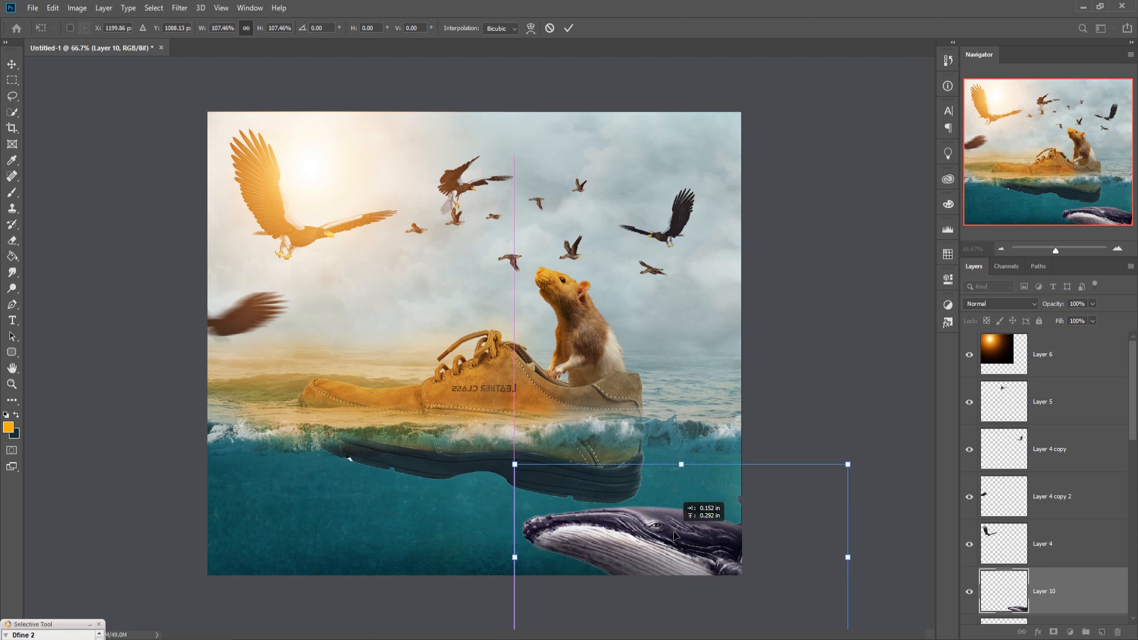
{"action": "left_click_drag", "start_coordinate": [849, 464], "coordinate": [803, 515]}
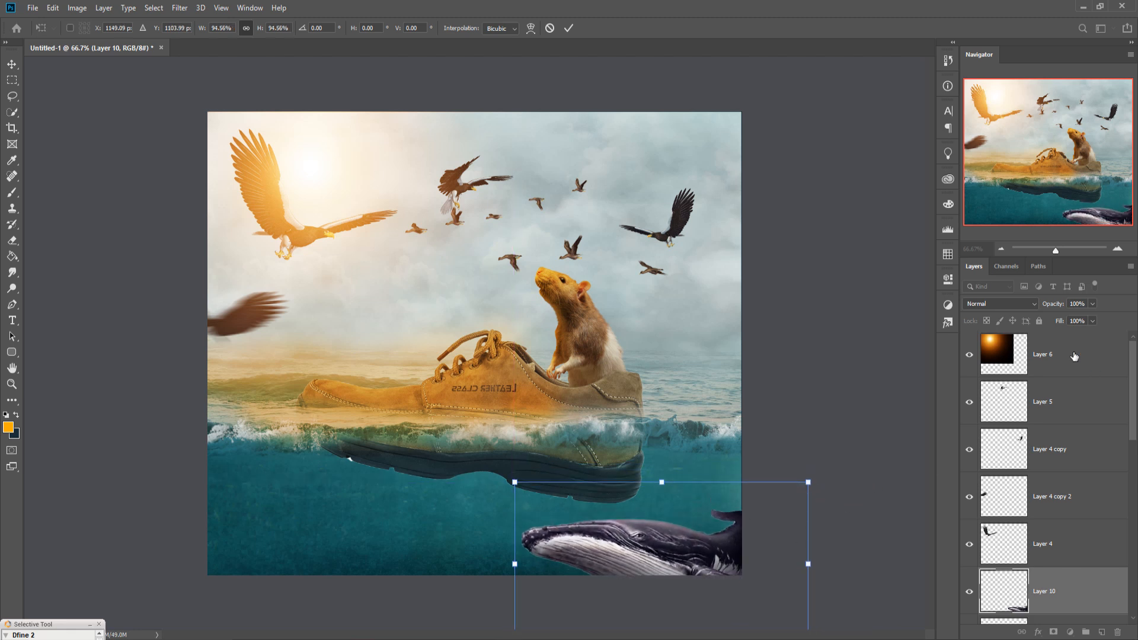
Step: Set the whale layer's blend mode to Soft Light
{"action": "left_click", "coordinate": [1025, 304]}
{"action": "left_click", "coordinate": [977, 458]}
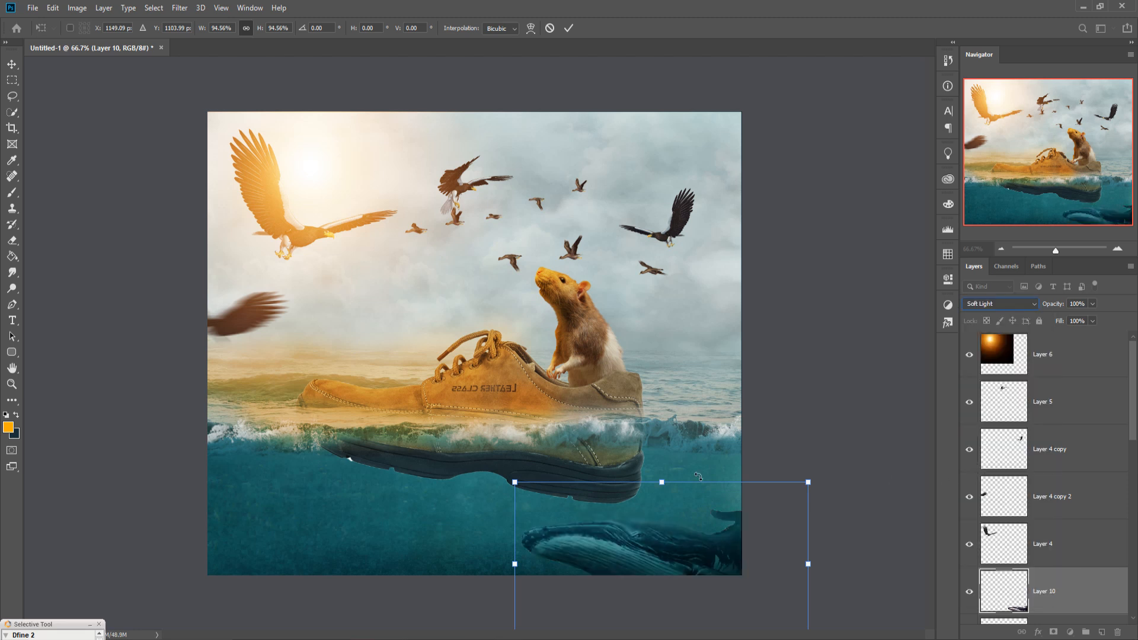
Step: Duplicate the whale layer and move the copy to the lower left of the canvas
{"action": "left_click", "coordinate": [12, 64]}
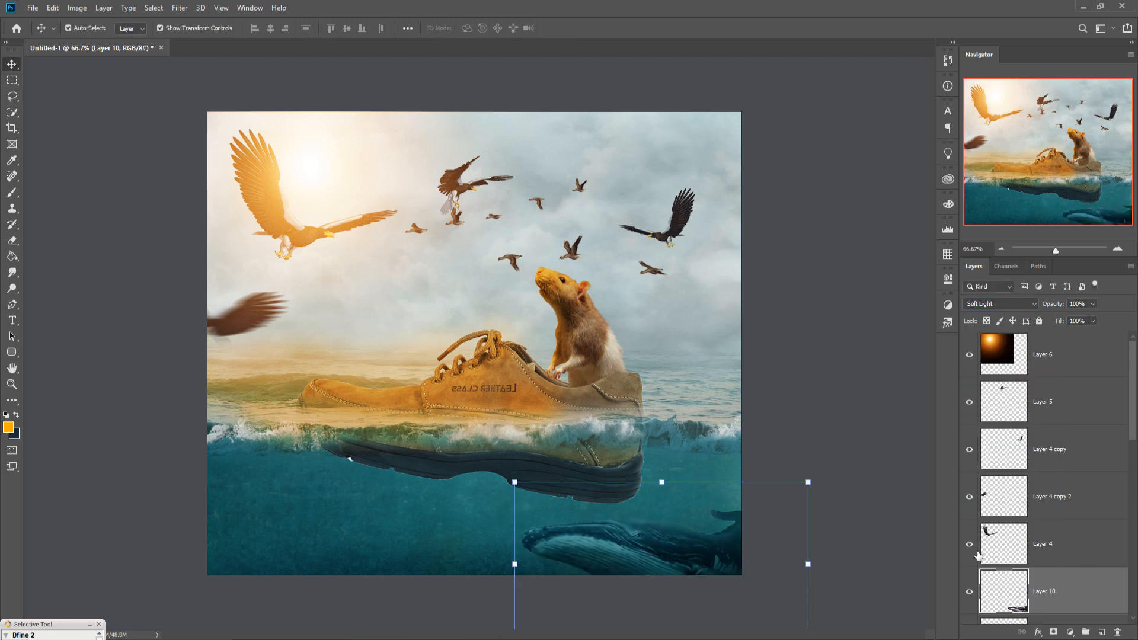
{"action": "right_click", "coordinate": [1093, 596]}
{"action": "left_click", "coordinate": [989, 141]}
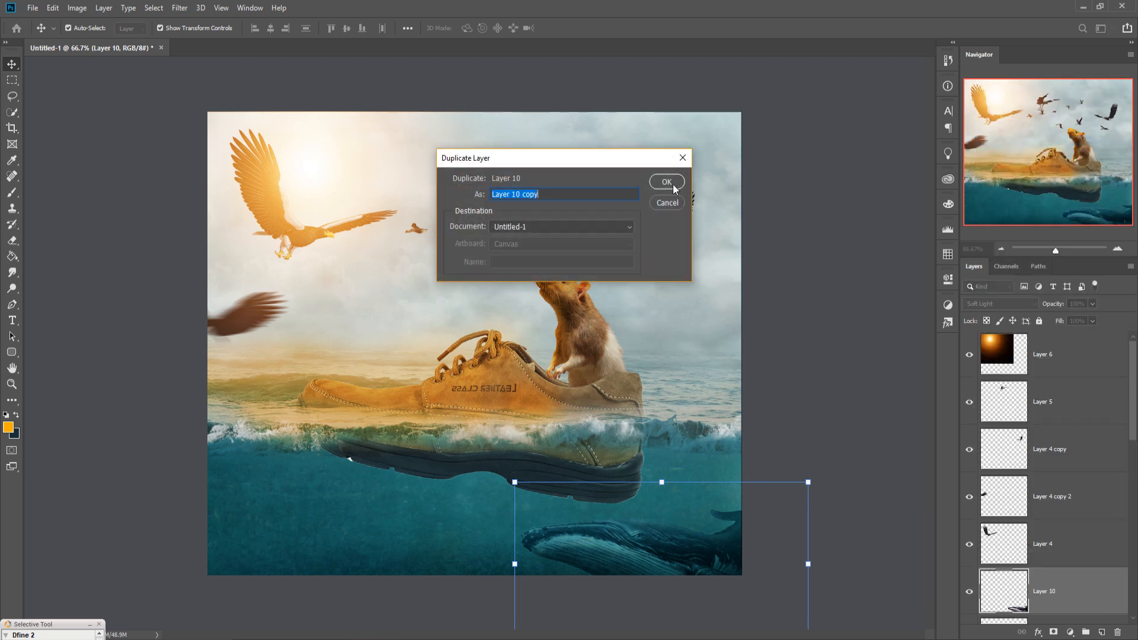
{"action": "left_click", "coordinate": [666, 184]}
{"action": "left_click_drag", "start_coordinate": [666, 556], "coordinate": [231, 584]}
Step: Enlarge the whale copy to about 149% and position it at the lower left, partly beyond the canvas edge
{"action": "left_click_drag", "start_coordinate": [373, 508], "coordinate": [455, 464]}
{"action": "left_click_drag", "start_coordinate": [356, 552], "coordinate": [276, 592]}
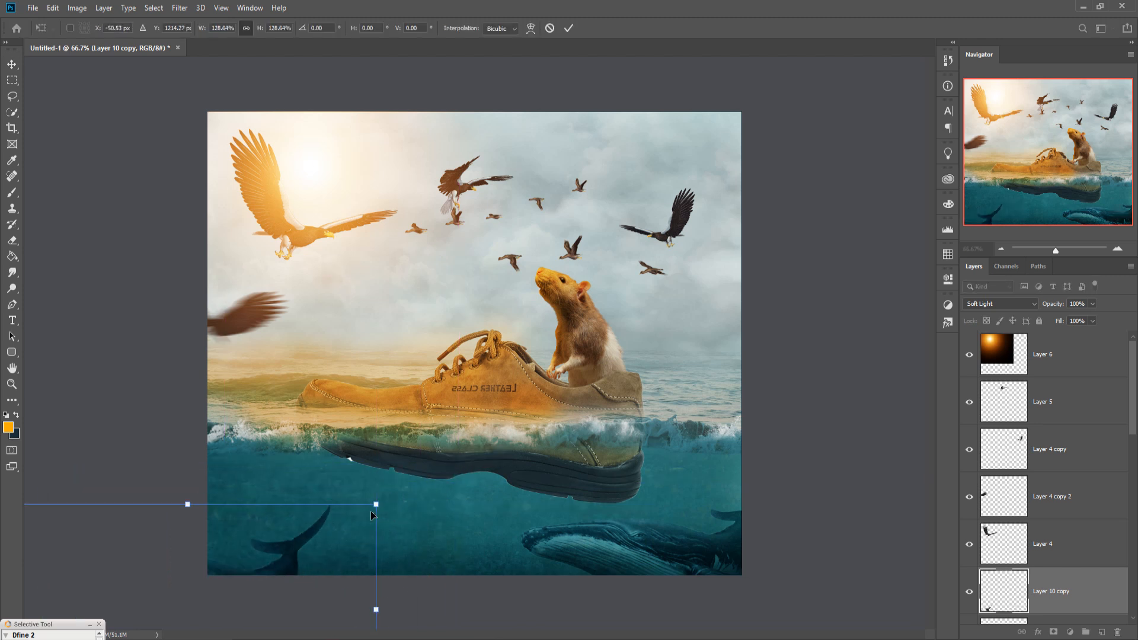
{"action": "left_click_drag", "start_coordinate": [384, 506], "coordinate": [445, 472]}
{"action": "left_click_drag", "start_coordinate": [377, 512], "coordinate": [368, 515]}
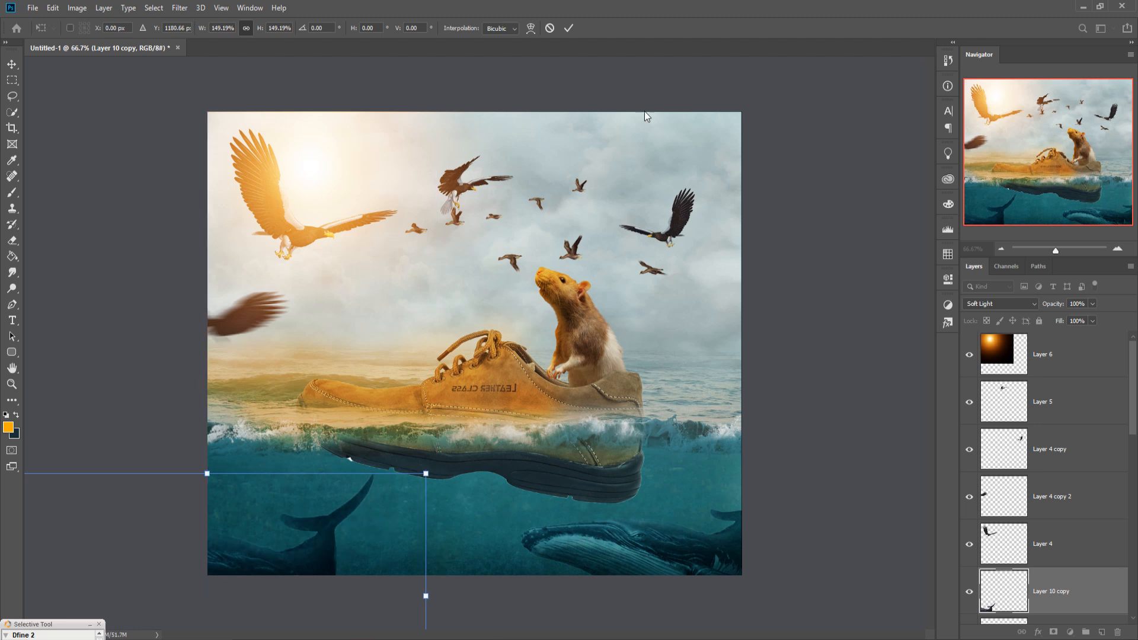
{"action": "left_click", "coordinate": [570, 30]}
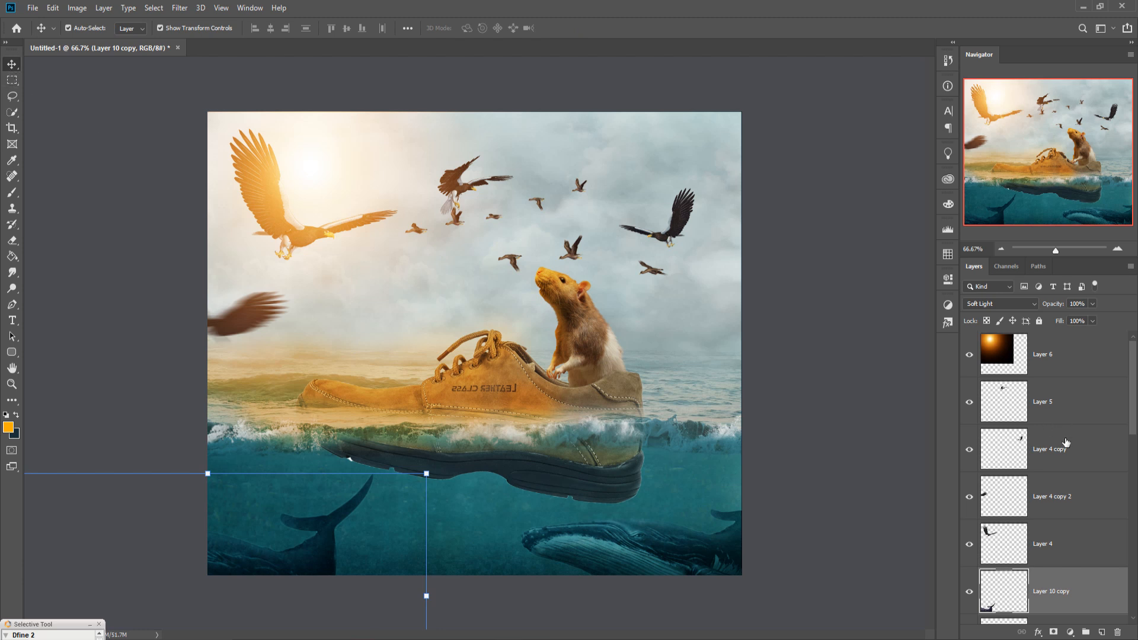
Step: Add a Color Balance adjustment above the glow layer, shifting midtones toward blue (+23) and adjusting cyan–red
{"action": "left_click", "coordinate": [1086, 360]}
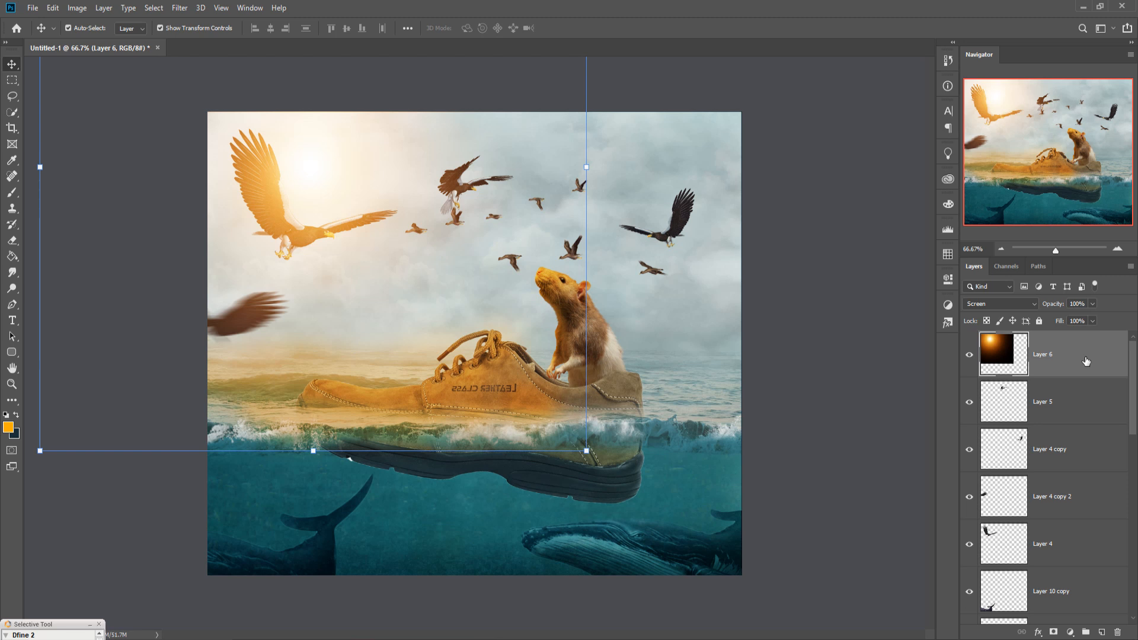
{"action": "left_click", "coordinate": [1069, 632]}
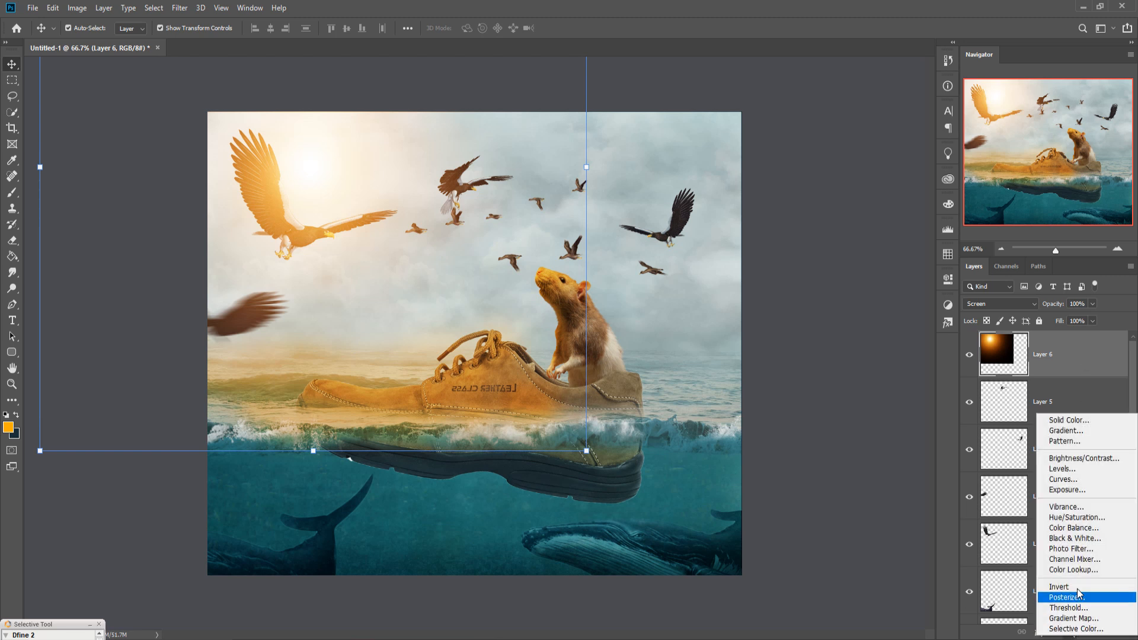
{"action": "left_click", "coordinate": [1073, 527]}
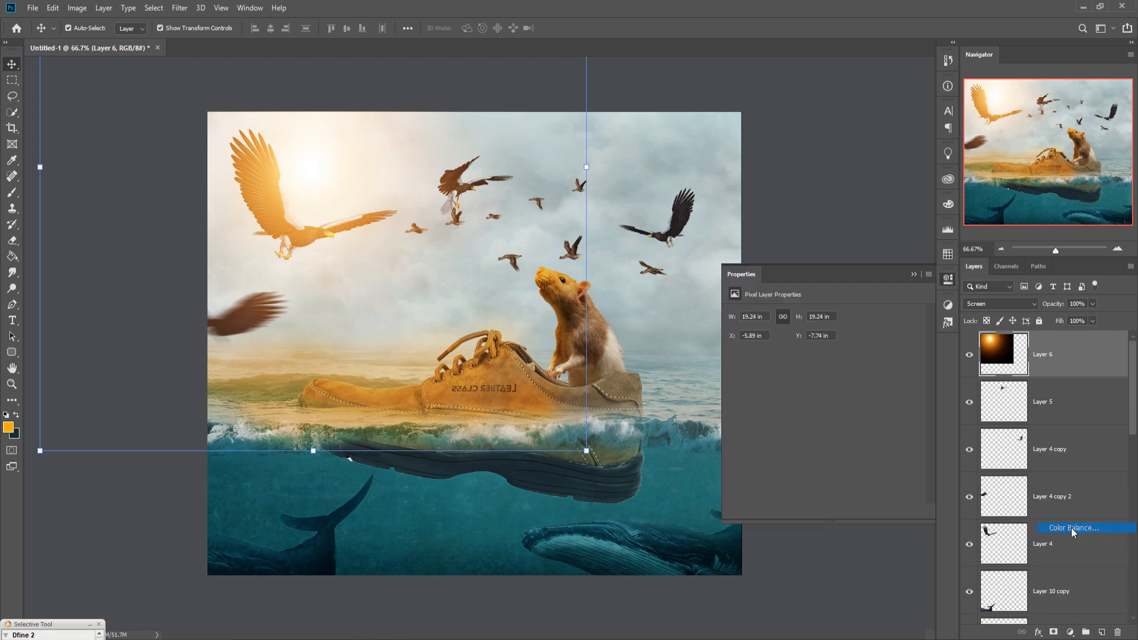
{"action": "left_click_drag", "start_coordinate": [807, 380], "coordinate": [818, 386]}
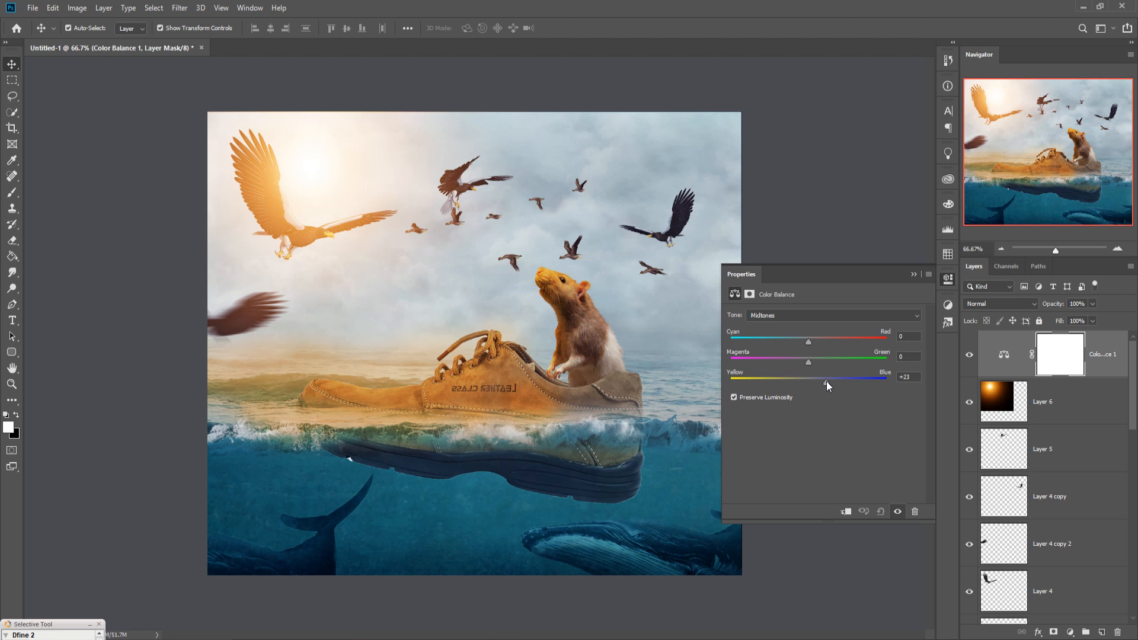
{"action": "left_click_drag", "start_coordinate": [830, 381], "coordinate": [831, 381]}
{"action": "left_click_drag", "start_coordinate": [808, 342], "coordinate": [810, 343]}
{"action": "left_click_drag", "start_coordinate": [827, 340], "coordinate": [795, 345]}
{"action": "left_click_drag", "start_coordinate": [829, 346], "coordinate": [838, 385]}
{"action": "left_click", "coordinate": [912, 275]}
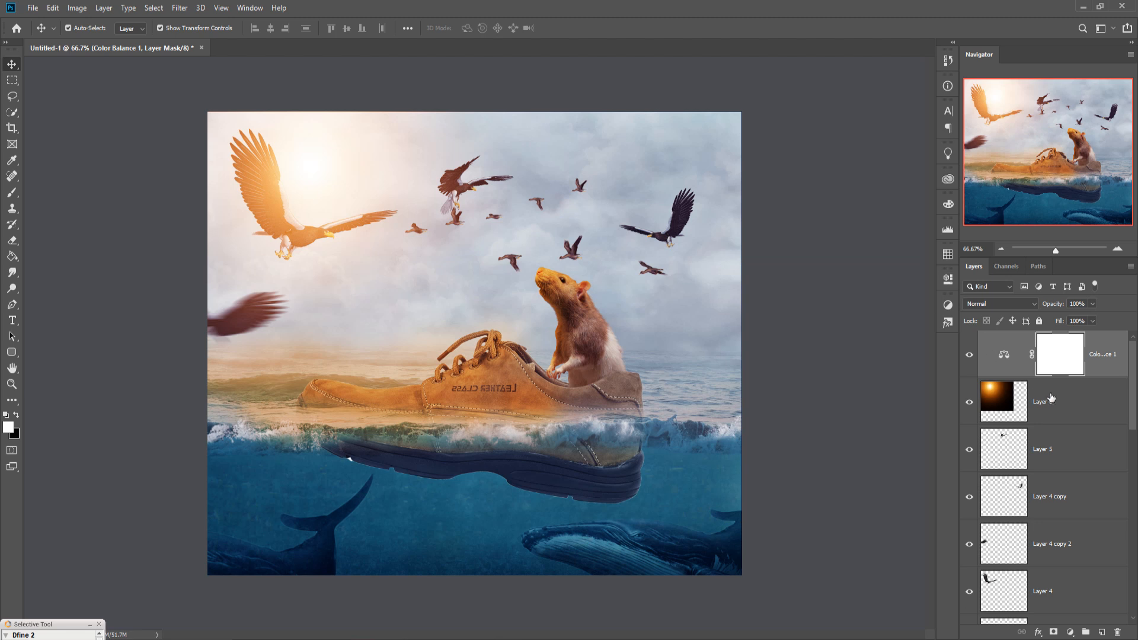
Step: Stamp all visible layers into a new merged layer and duplicate that merged layer
{"action": "left_click", "coordinate": [1114, 358]}
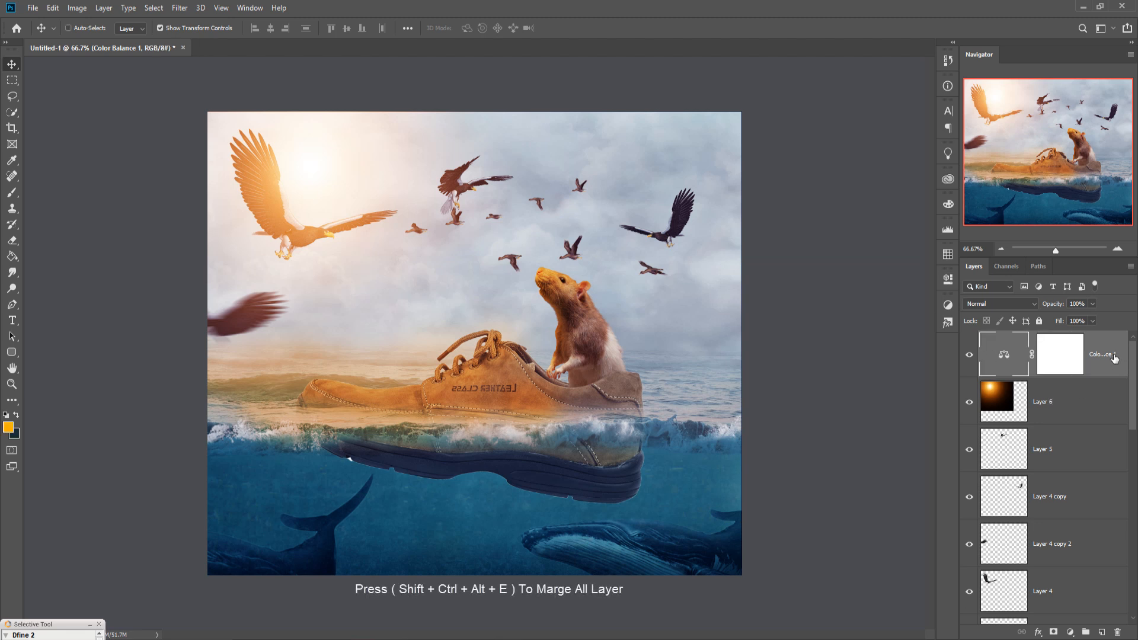
{"action": "key", "text": "shift+ctrl+alt+e"}
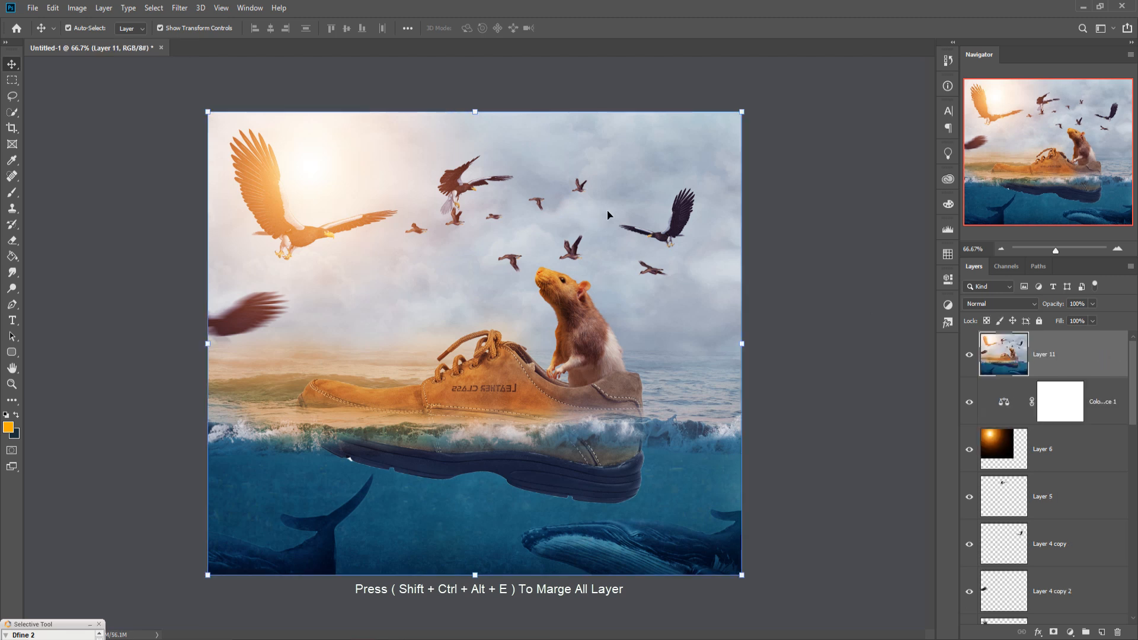
{"action": "left_click", "coordinate": [179, 8]}
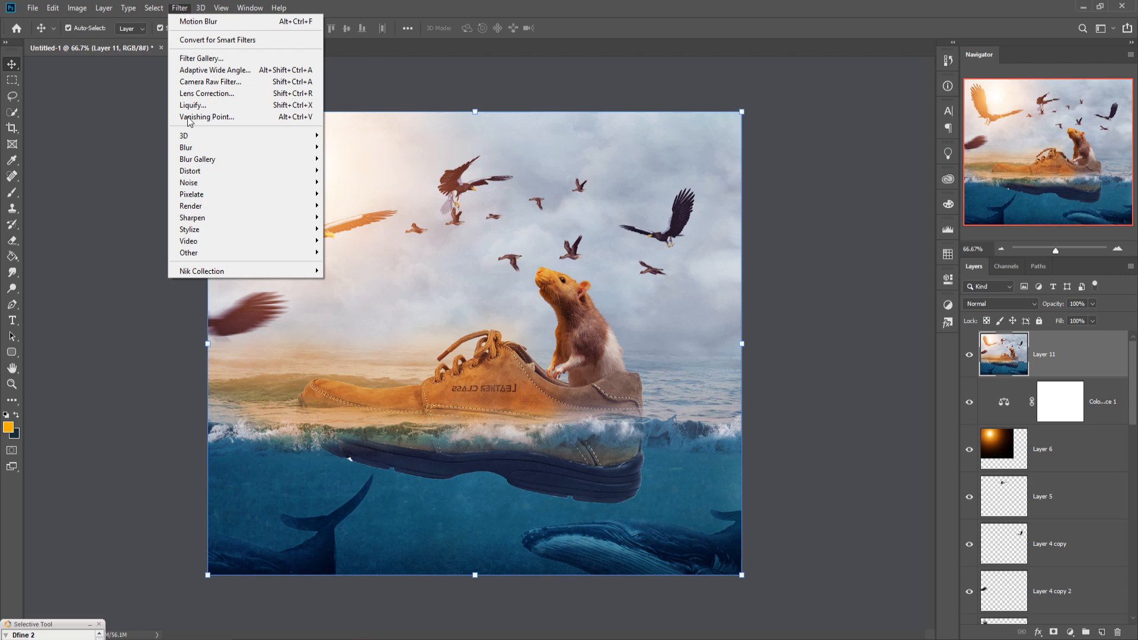
{"action": "right_click", "coordinate": [1062, 361]}
{"action": "left_click", "coordinate": [943, 186]}
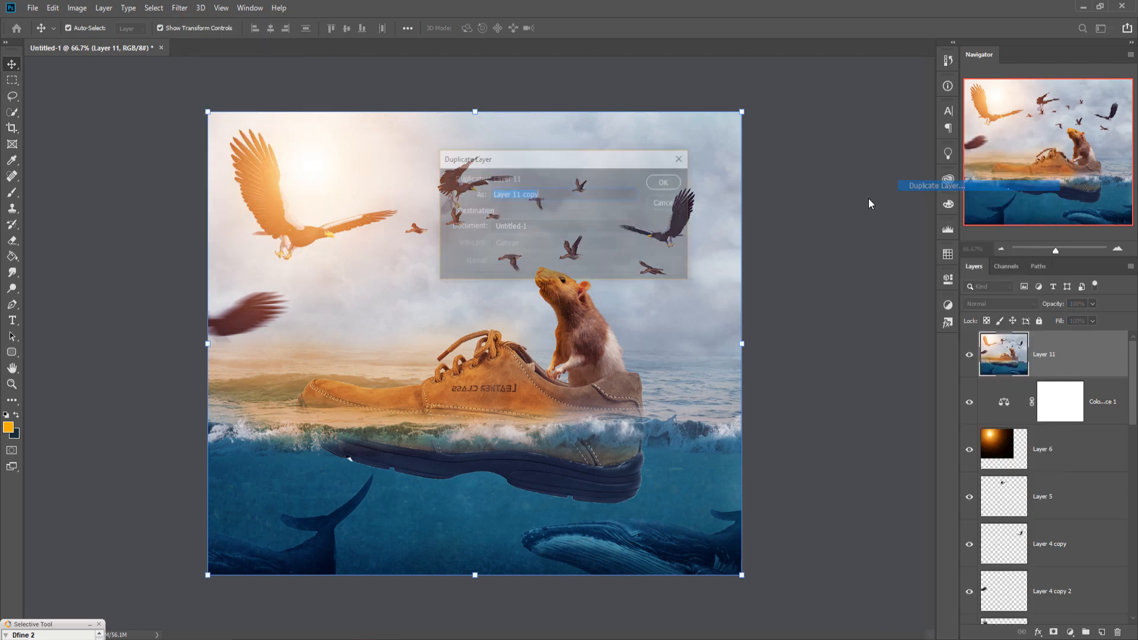
{"action": "left_click", "coordinate": [657, 183]}
Step: Open Camera Raw Filter on the copy, warm the temperature slightly and set post-crop vignetting amount to -23
{"action": "left_click", "coordinate": [180, 8]}
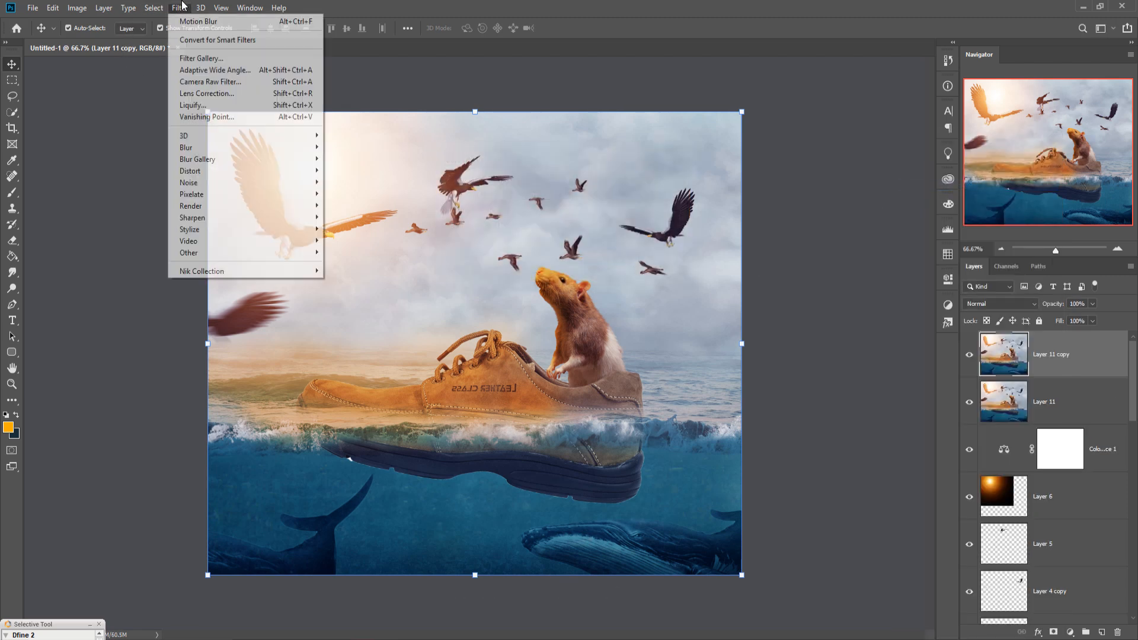
{"action": "left_click", "coordinate": [188, 85]}
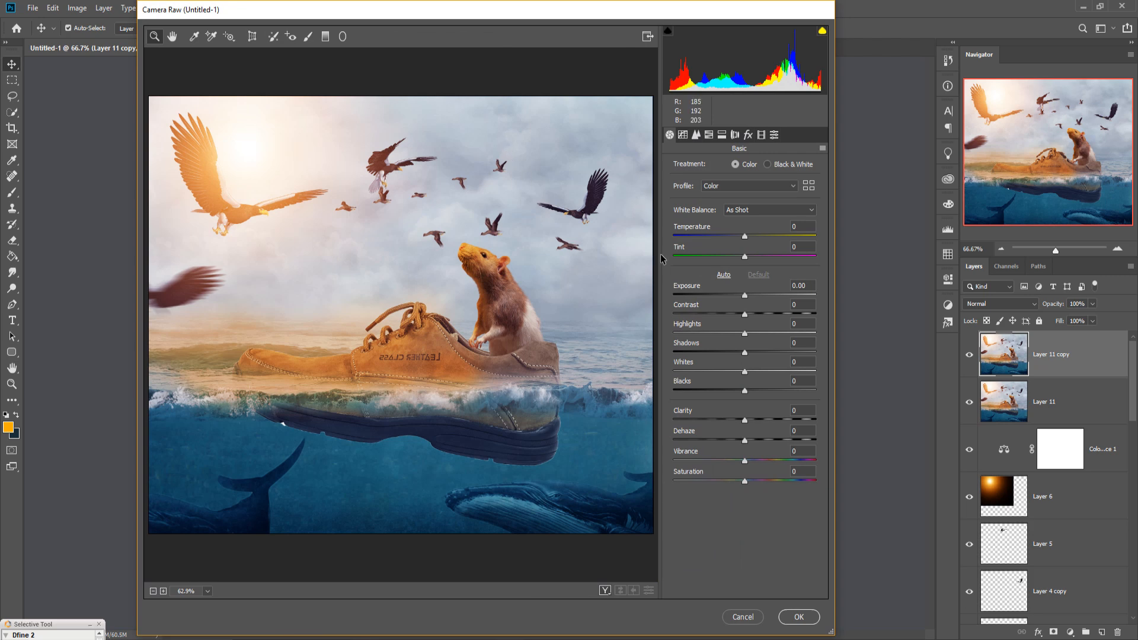
{"action": "left_click_drag", "start_coordinate": [747, 238], "coordinate": [757, 237]}
{"action": "left_click", "coordinate": [748, 138]}
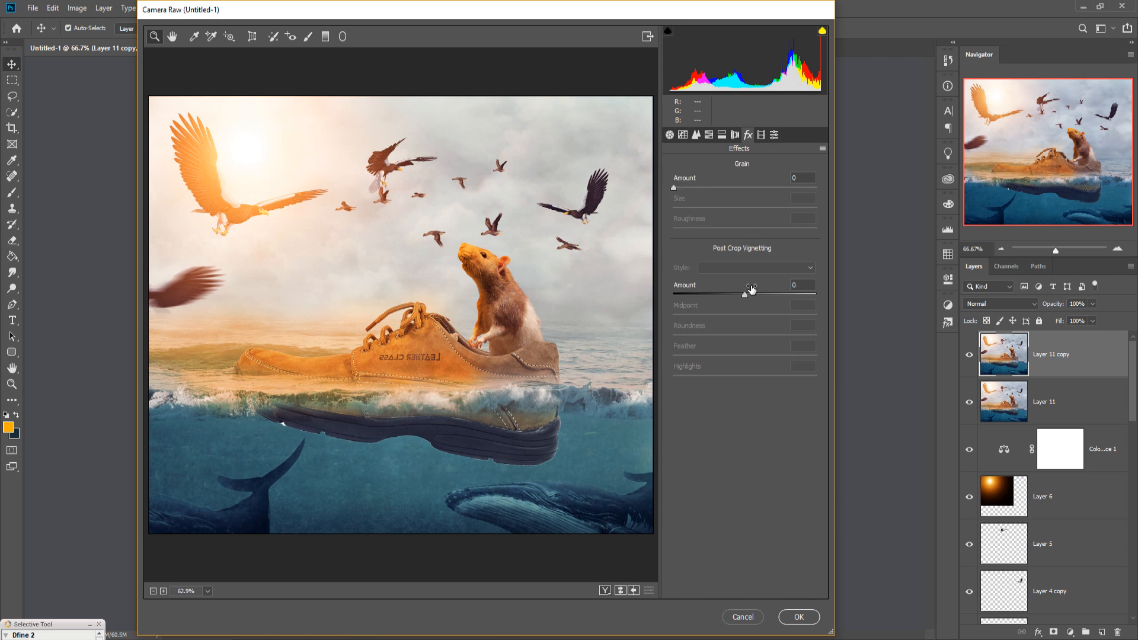
{"action": "left_click_drag", "start_coordinate": [742, 294], "coordinate": [729, 296]}
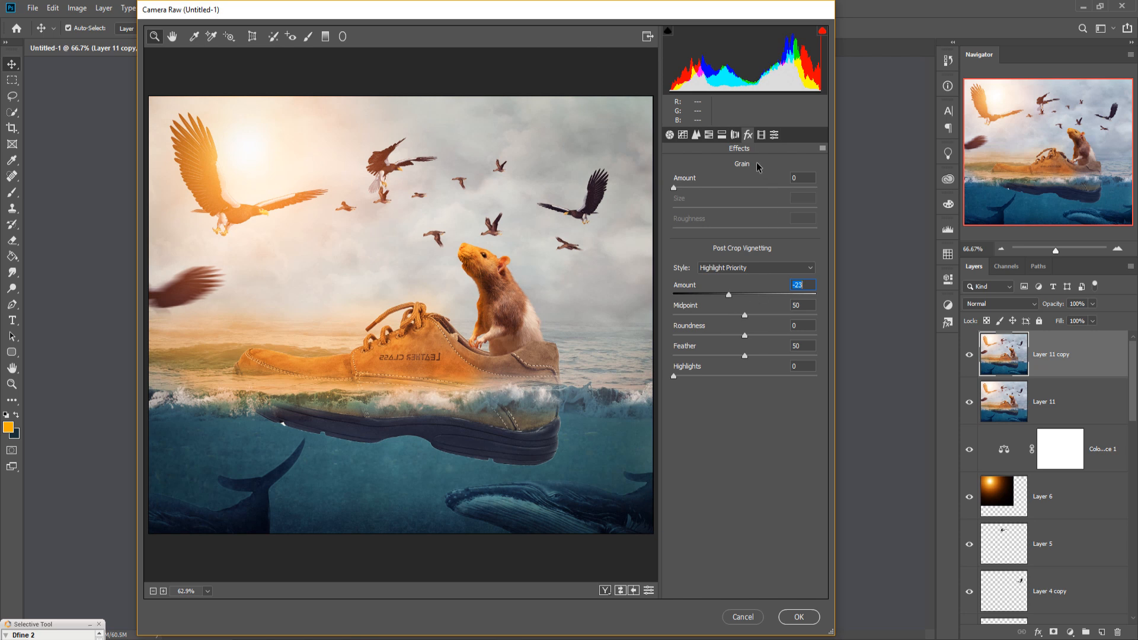
Step: Apply split toning with highlights hue 45, saturation 16 and shadows hue 197, saturation 18, then confirm the filter
{"action": "left_click", "coordinate": [721, 137]}
{"action": "left_click_drag", "start_coordinate": [673, 184], "coordinate": [697, 208]}
{"action": "left_click_drag", "start_coordinate": [674, 280], "coordinate": [753, 283]}
{"action": "left_click_drag", "start_coordinate": [673, 300], "coordinate": [700, 304]}
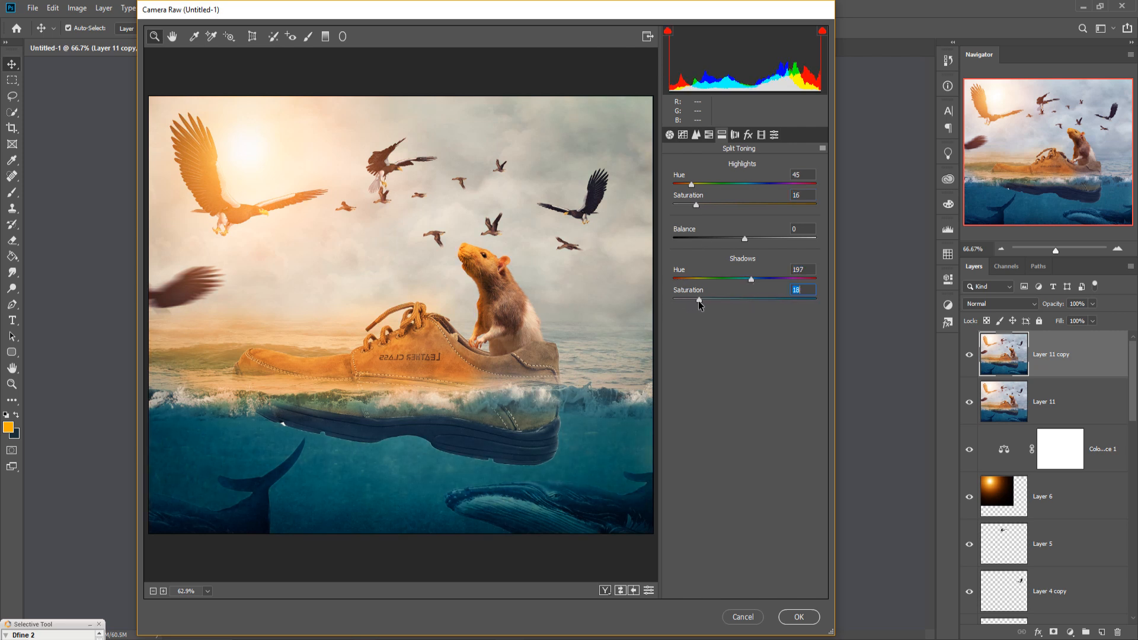
{"action": "left_click", "coordinate": [793, 619]}
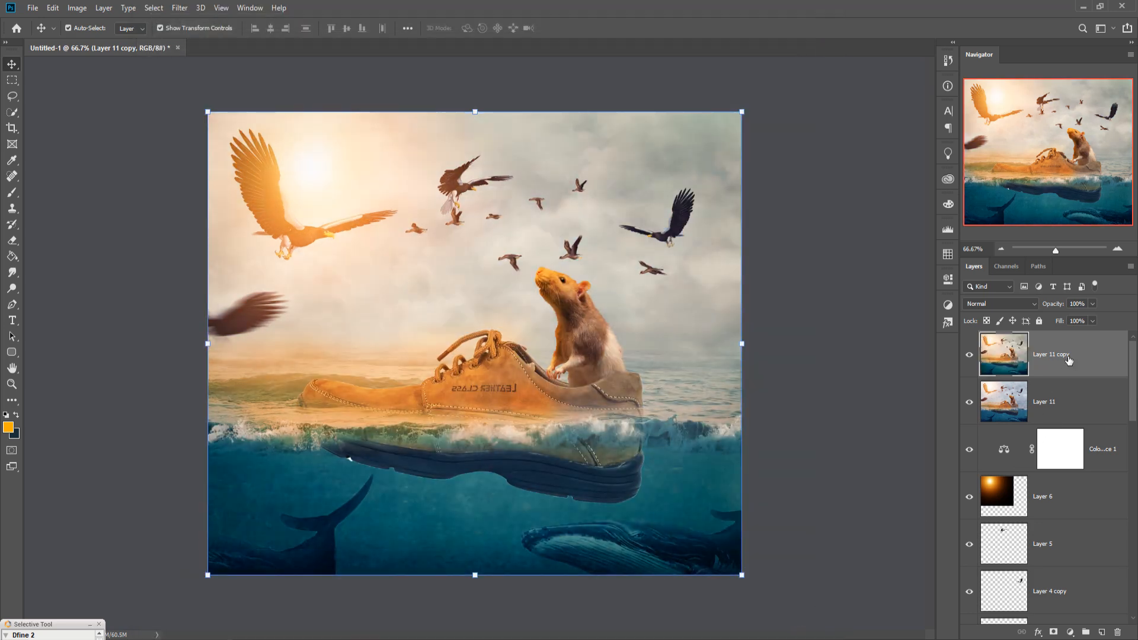
Step: Apply Color Efex Pro 4's Cross Processing filter at 30% strength, nudging the shadows slider
{"action": "left_click", "coordinate": [176, 8]}
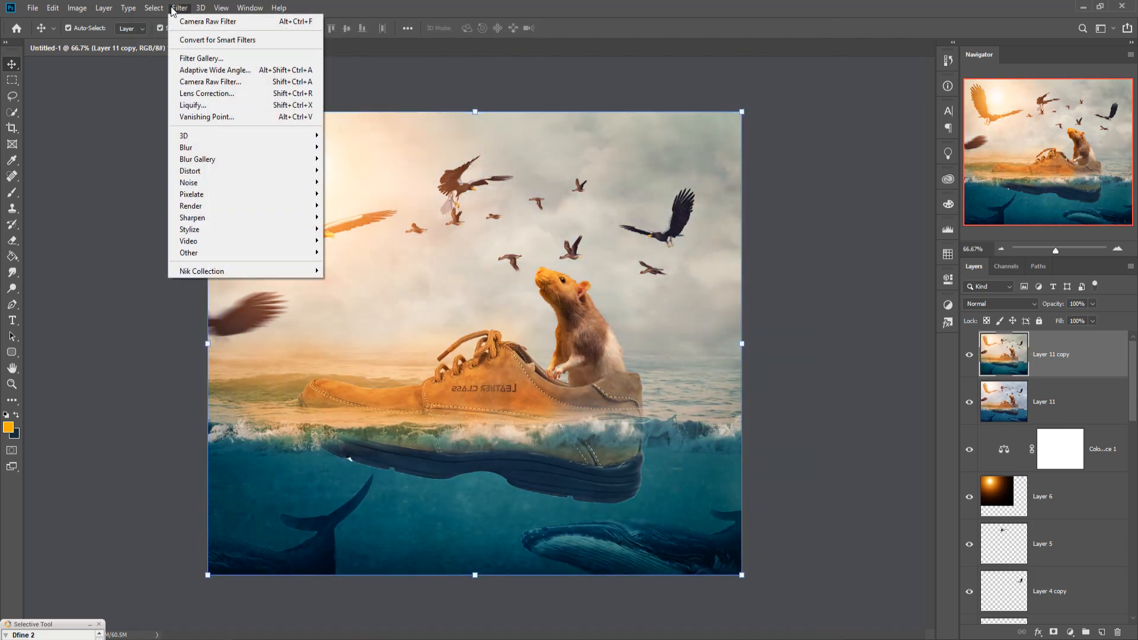
{"action": "mouse_move", "coordinate": [192, 271]}
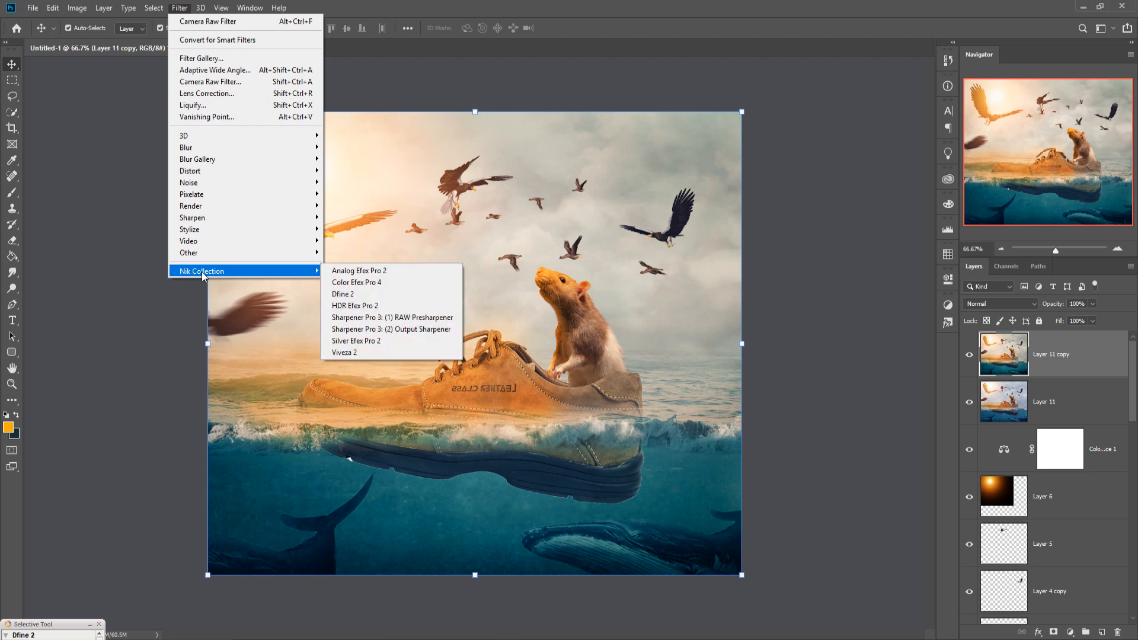
{"action": "left_click", "coordinate": [411, 283]}
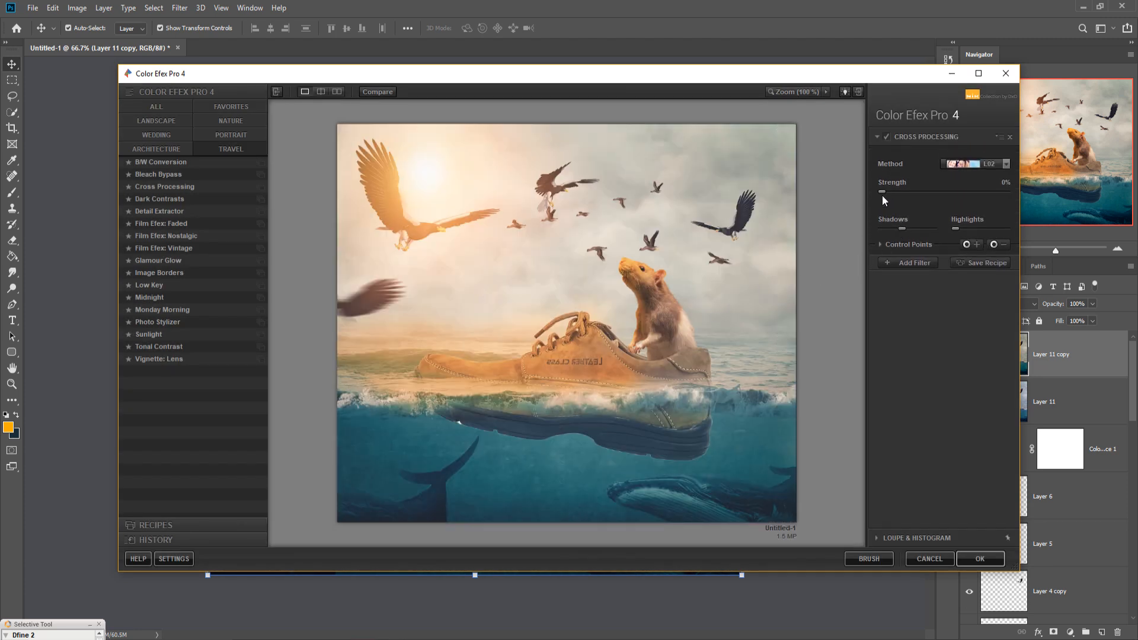
{"action": "left_click_drag", "start_coordinate": [897, 192], "coordinate": [927, 194]}
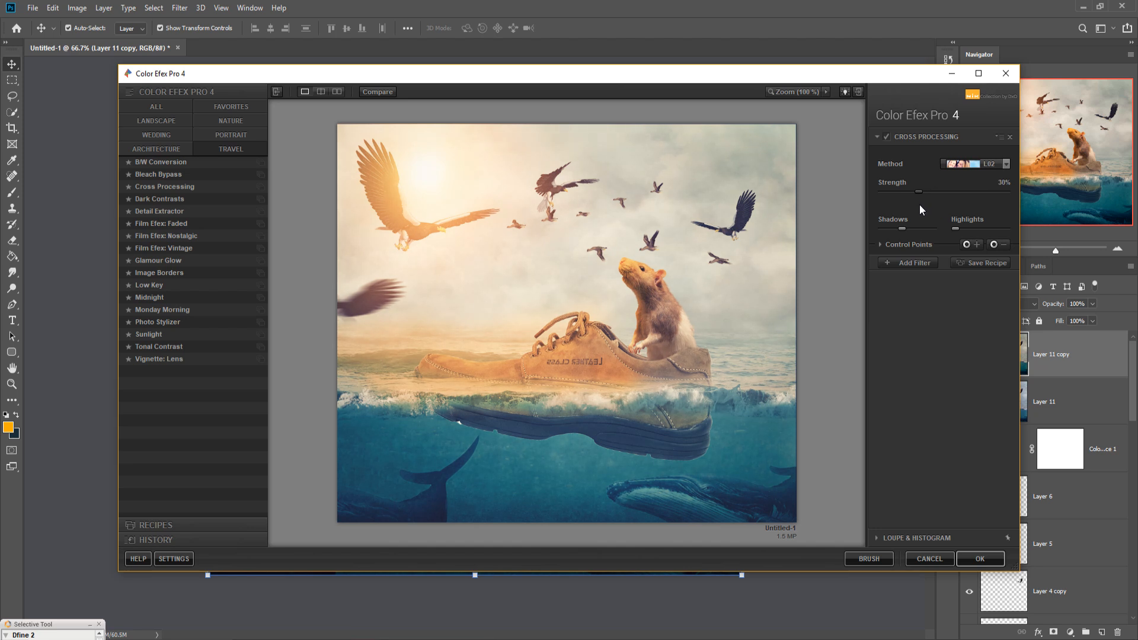
{"action": "mouse_move", "coordinate": [901, 230]}
{"action": "left_mouse_down"}
{"action": "mouse_move", "coordinate": [911, 229]}
{"action": "mouse_move", "coordinate": [895, 229]}
{"action": "left_mouse_up"}
{"action": "left_click", "coordinate": [980, 558]}
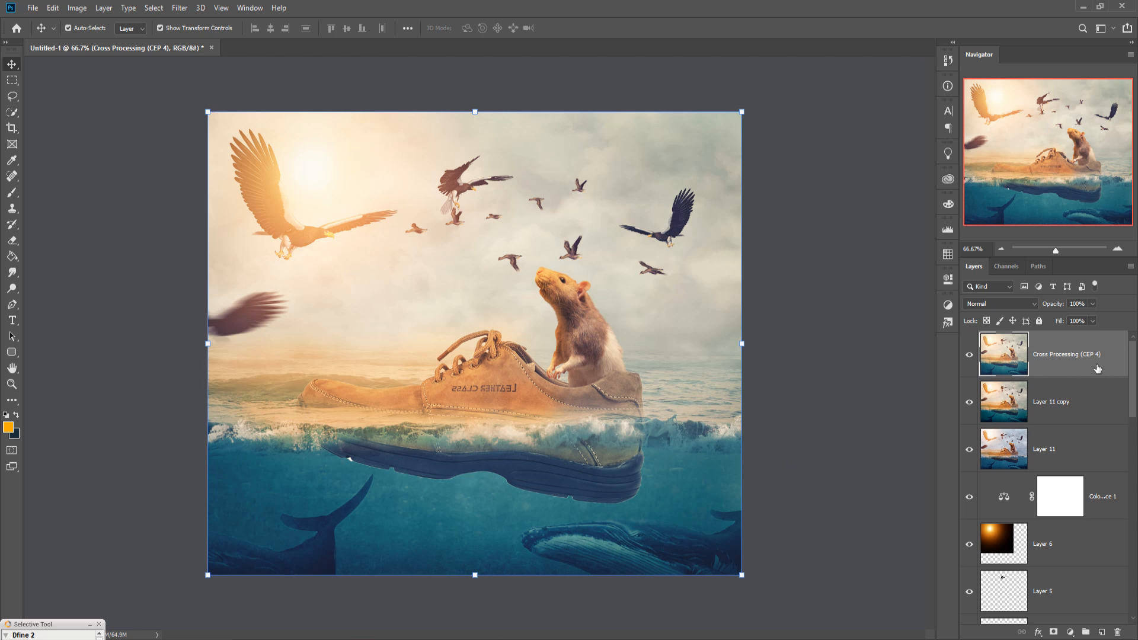
Step: Create a new layer and paint a single large 900 px orange dab around the sun at upper left
{"action": "left_click", "coordinate": [1101, 631]}
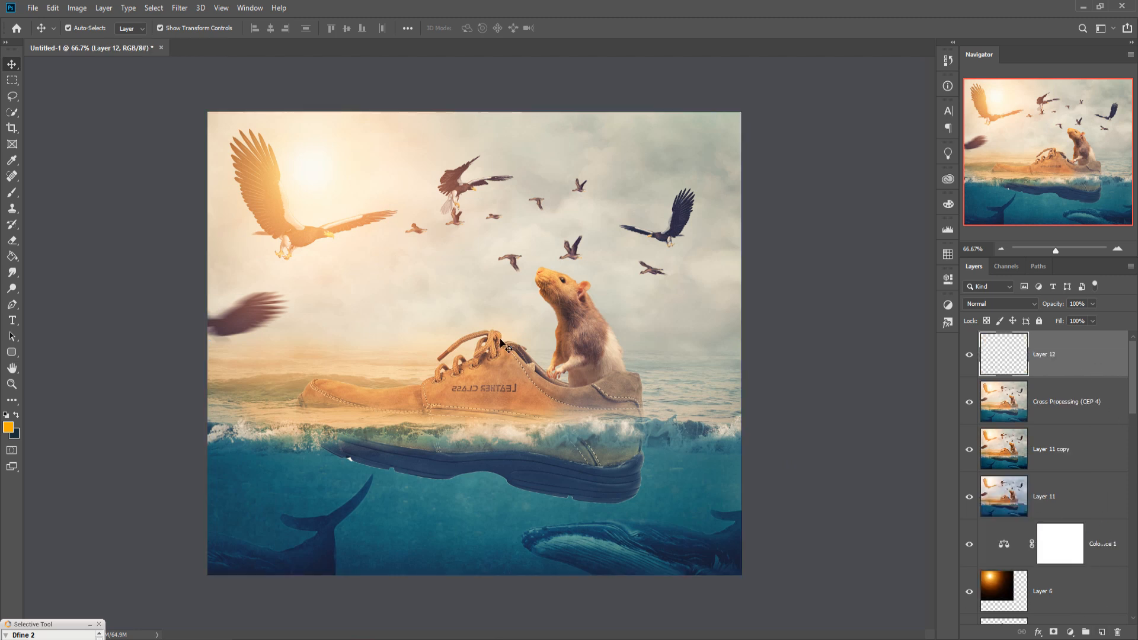
{"action": "left_click", "coordinate": [12, 192]}
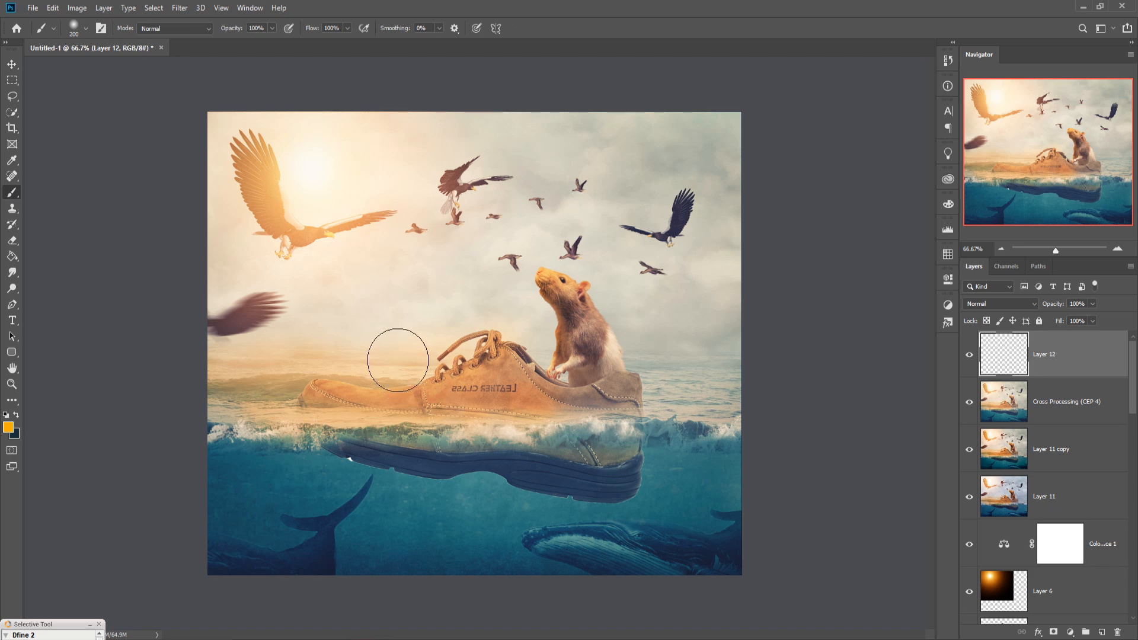
{"action": "key", "text": "bracketright"}
{"action": "key", "text": "bracketright"}
{"action": "key", "text": "bracketright"}
{"action": "key", "text": "bracketright"}
{"action": "key", "text": "bracketright"}
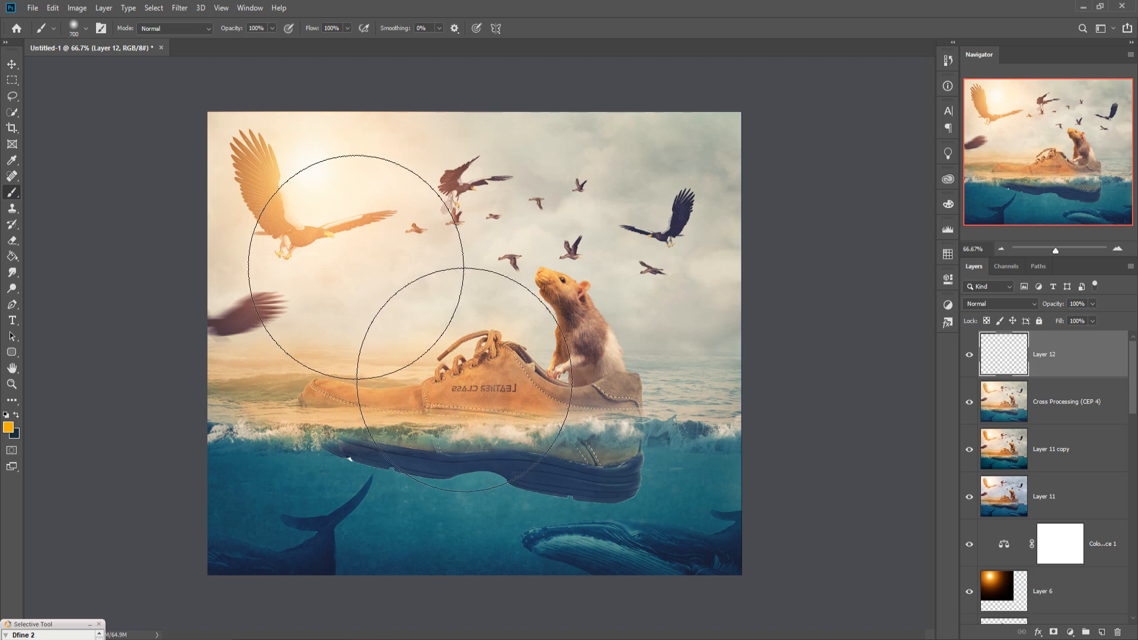
{"action": "key", "text": "bracketright"}
{"action": "key", "text": "bracketright"}
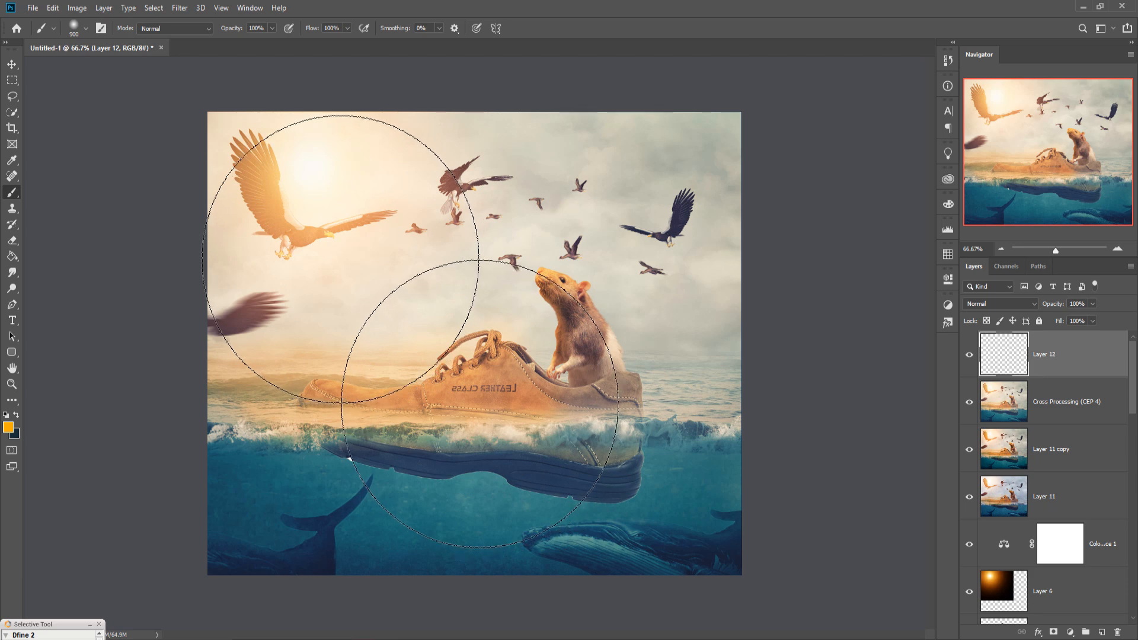
{"action": "left_click", "coordinate": [341, 260]}
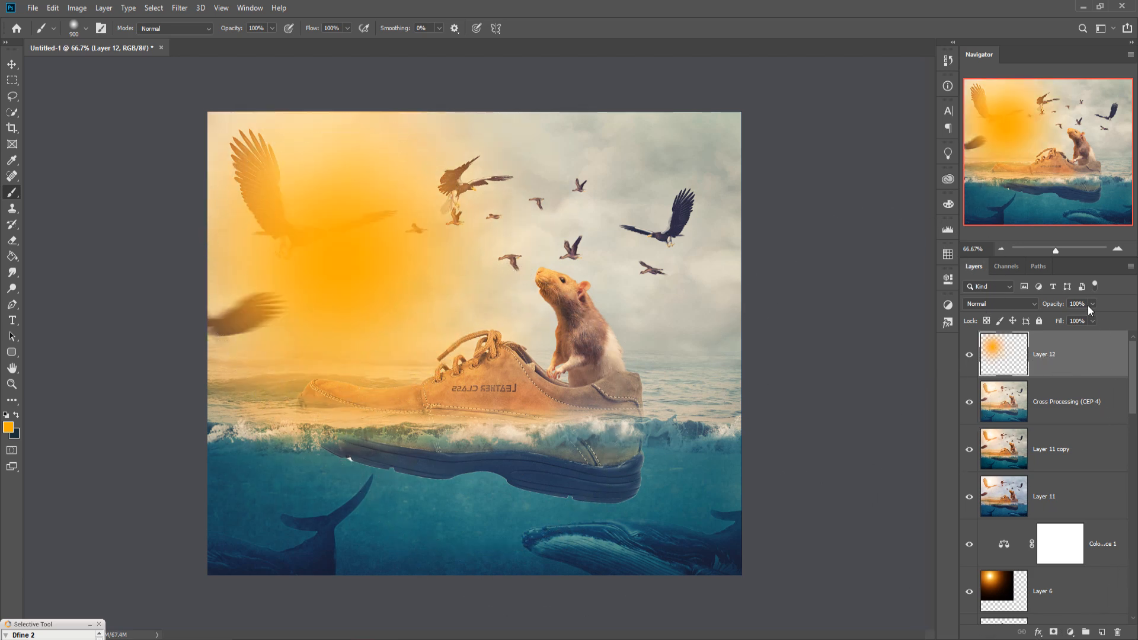
Step: Set the orange layer's blend mode to Soft Light and lower its opacity
{"action": "left_click", "coordinate": [1036, 303]}
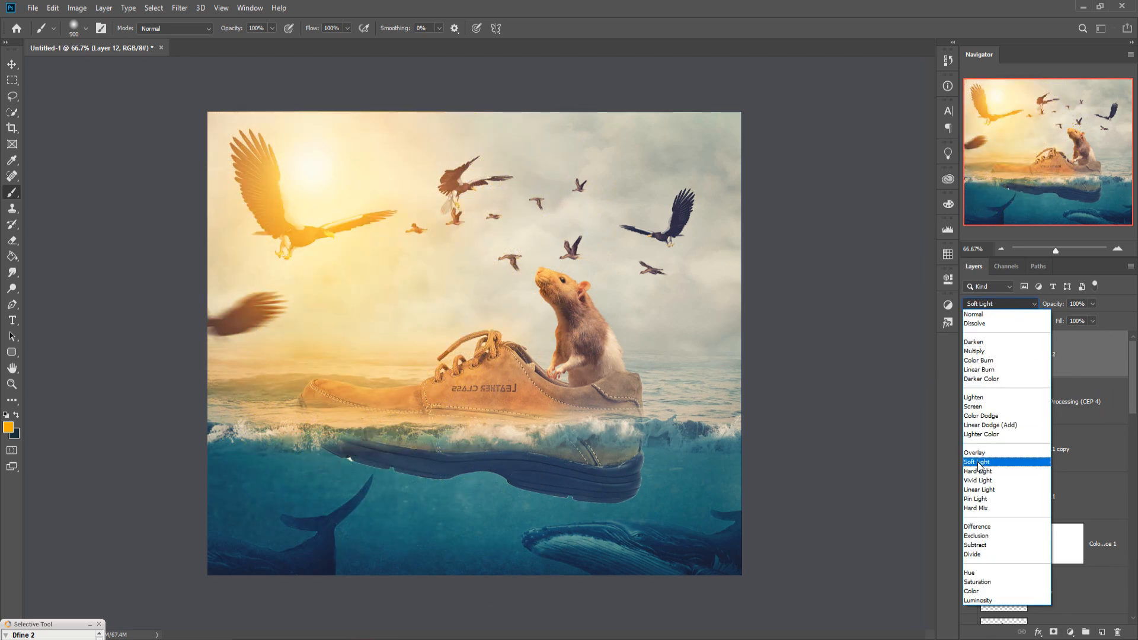
{"action": "left_click", "coordinate": [979, 463]}
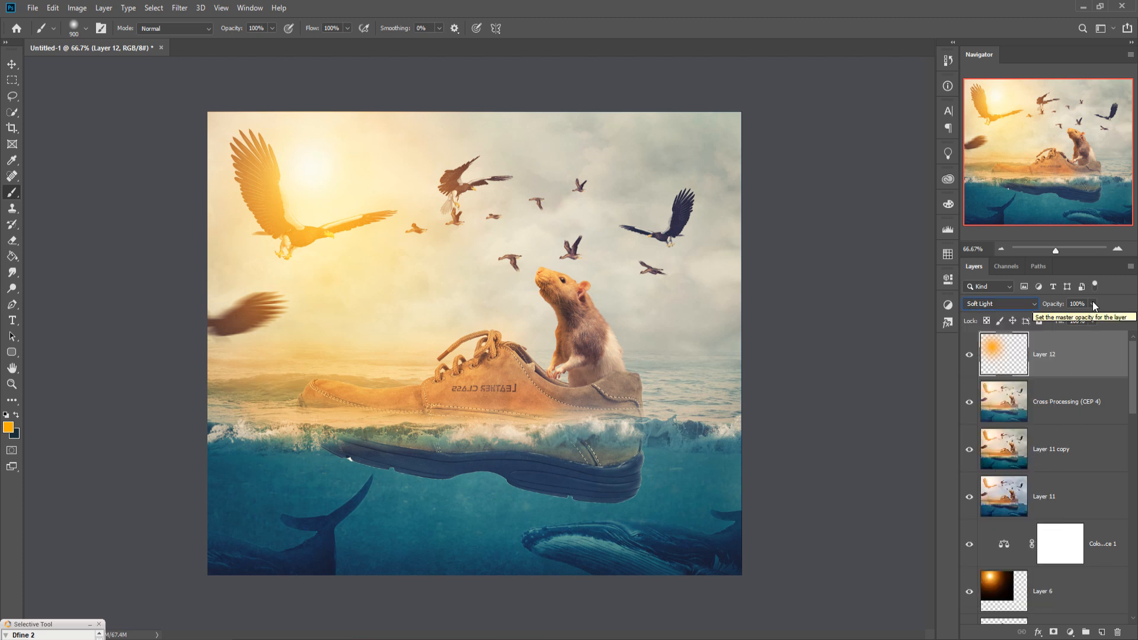
{"action": "left_click", "coordinate": [1093, 321]}
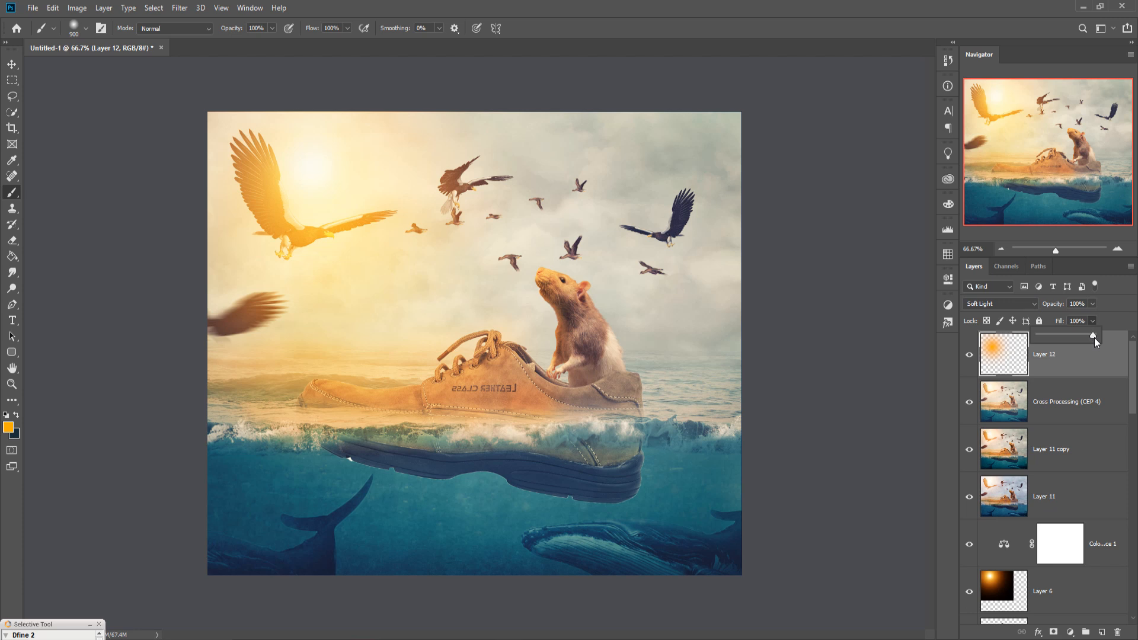
{"action": "left_click_drag", "start_coordinate": [1089, 336], "coordinate": [1068, 337]}
Step: Add a Hue/Saturation adjustment clipped to the orange glow layer, colorize it with hue 36 and boost its saturation
{"action": "left_click", "coordinate": [12, 63]}
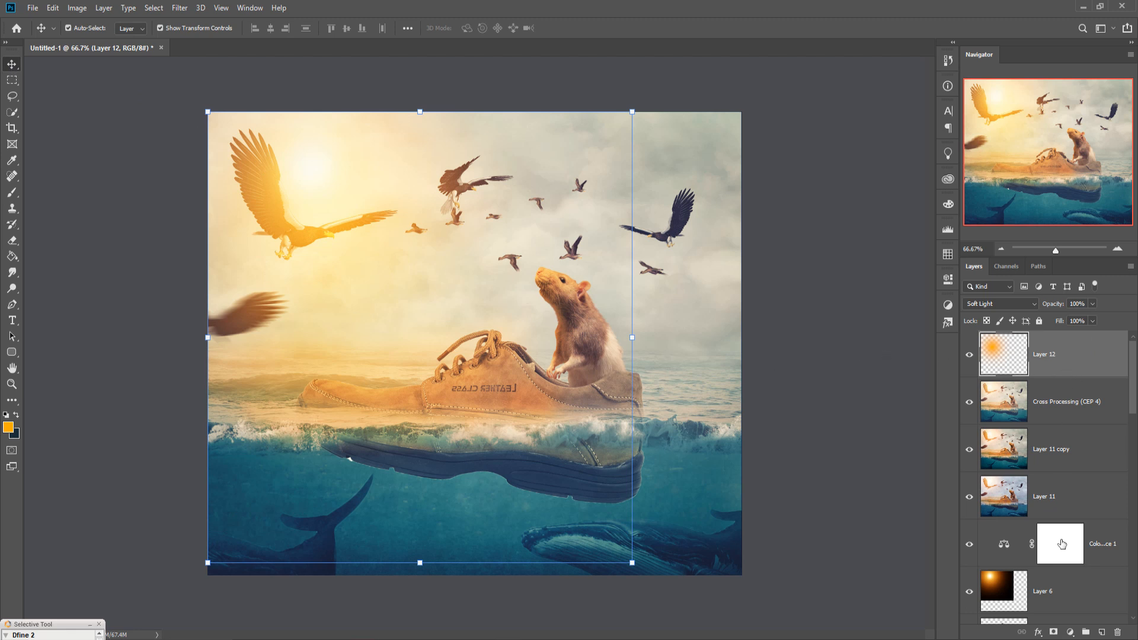
{"action": "left_click", "coordinate": [1071, 632]}
{"action": "left_click", "coordinate": [1075, 512]}
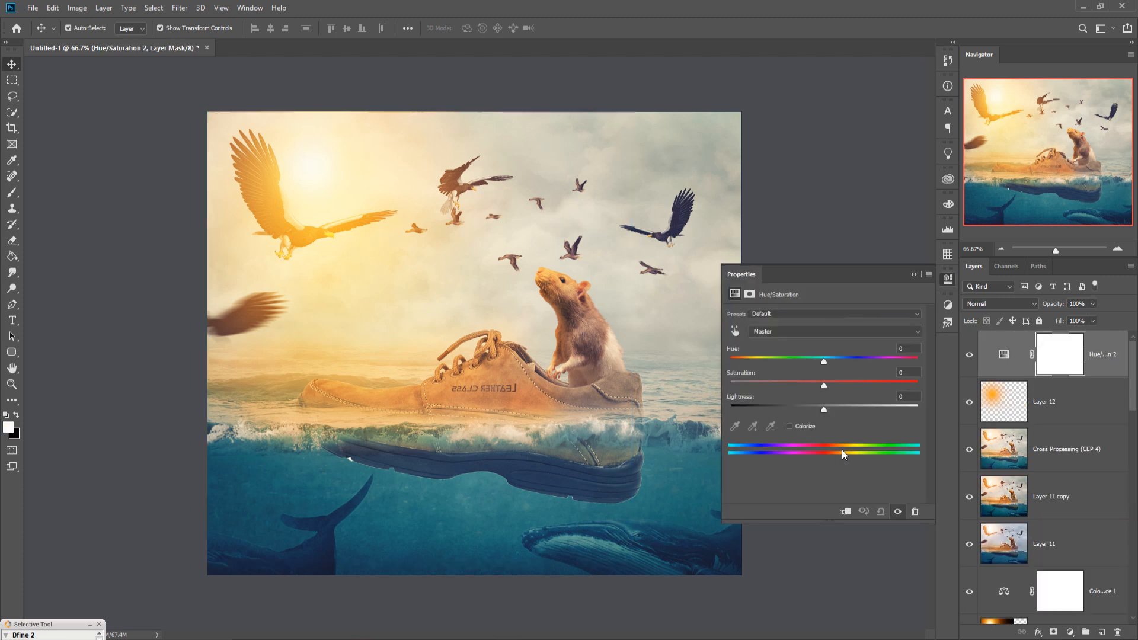
{"action": "left_click", "coordinate": [846, 512]}
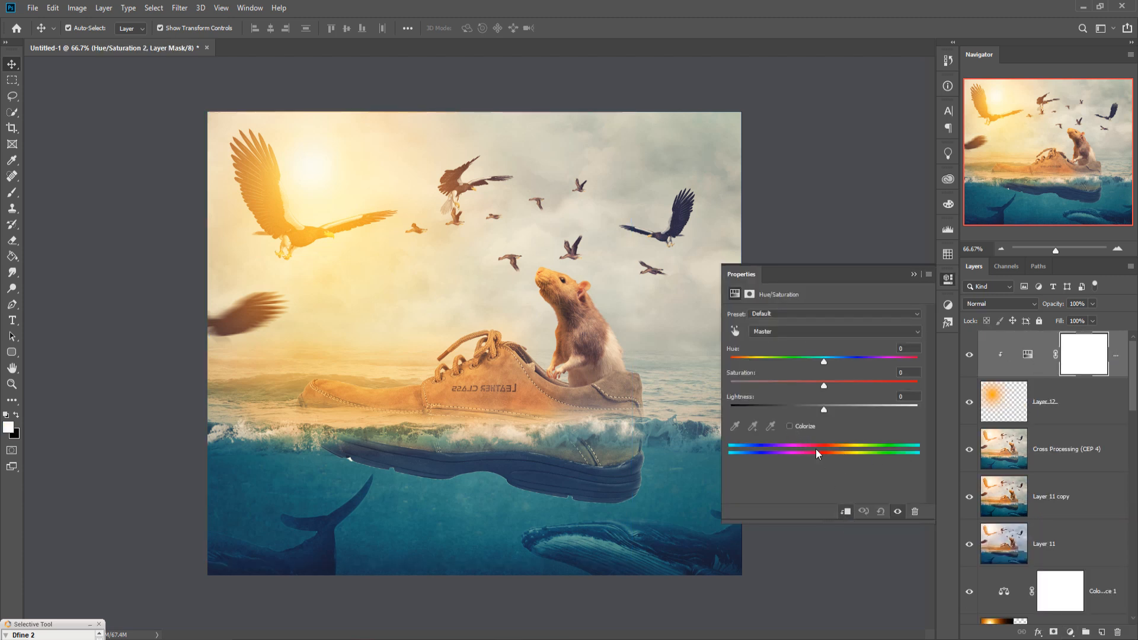
{"action": "left_click", "coordinate": [789, 426]}
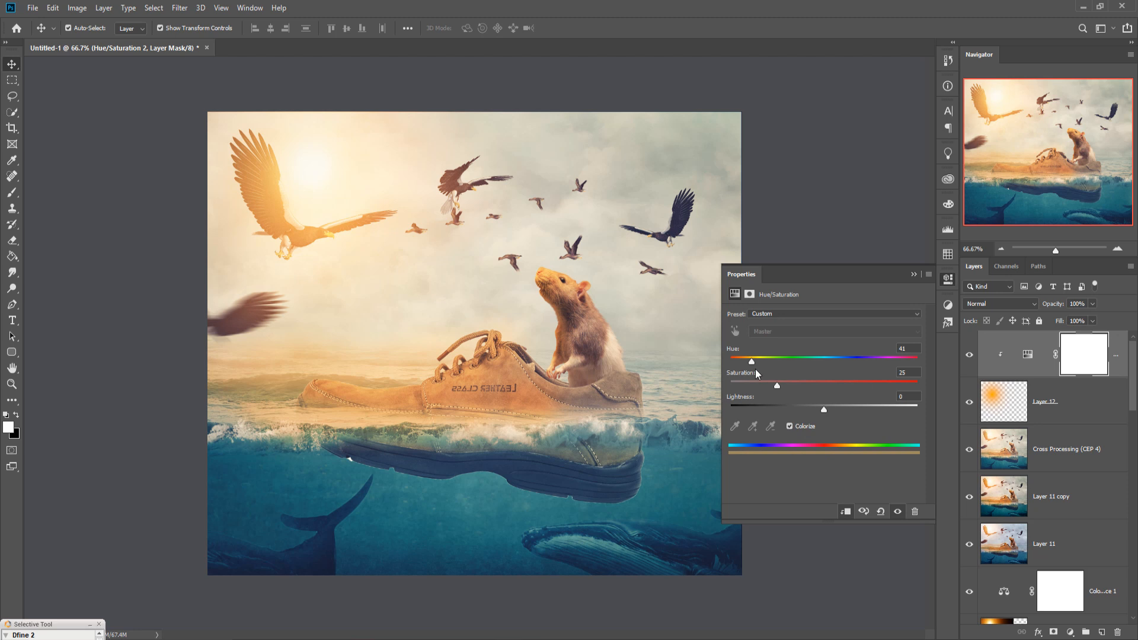
{"action": "left_click_drag", "start_coordinate": [777, 385], "coordinate": [870, 388]}
{"action": "mouse_move", "coordinate": [751, 362]}
{"action": "left_mouse_down"}
{"action": "mouse_move", "coordinate": [738, 362]}
{"action": "mouse_move", "coordinate": [750, 361]}
{"action": "left_mouse_up"}
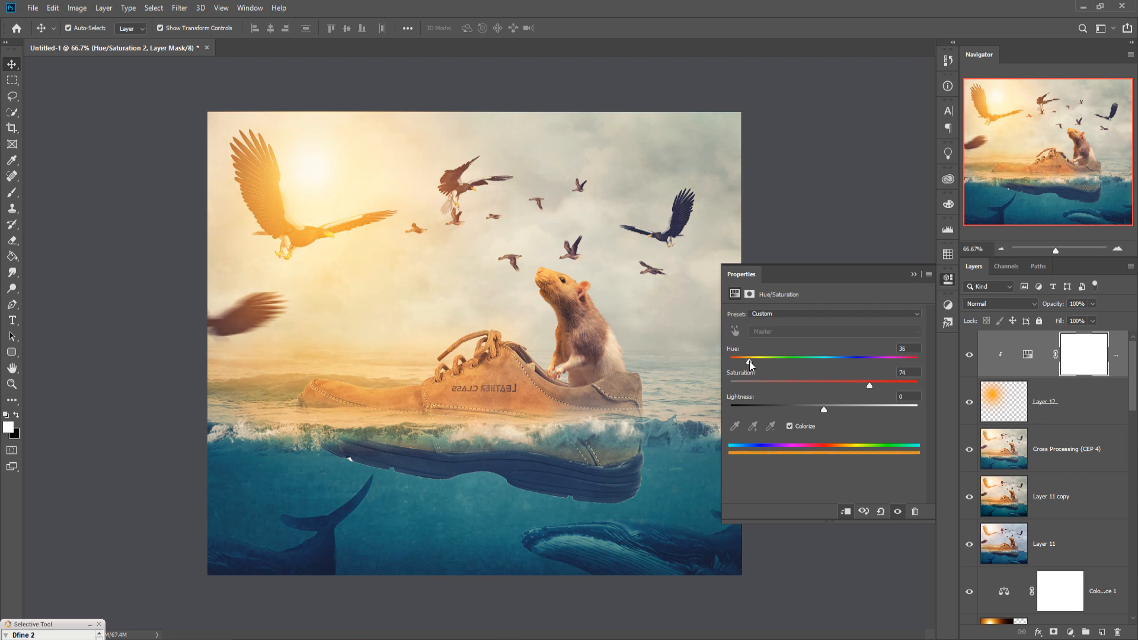
{"action": "left_click_drag", "start_coordinate": [748, 361], "coordinate": [746, 361]}
{"action": "left_click_drag", "start_coordinate": [869, 384], "coordinate": [904, 388]}
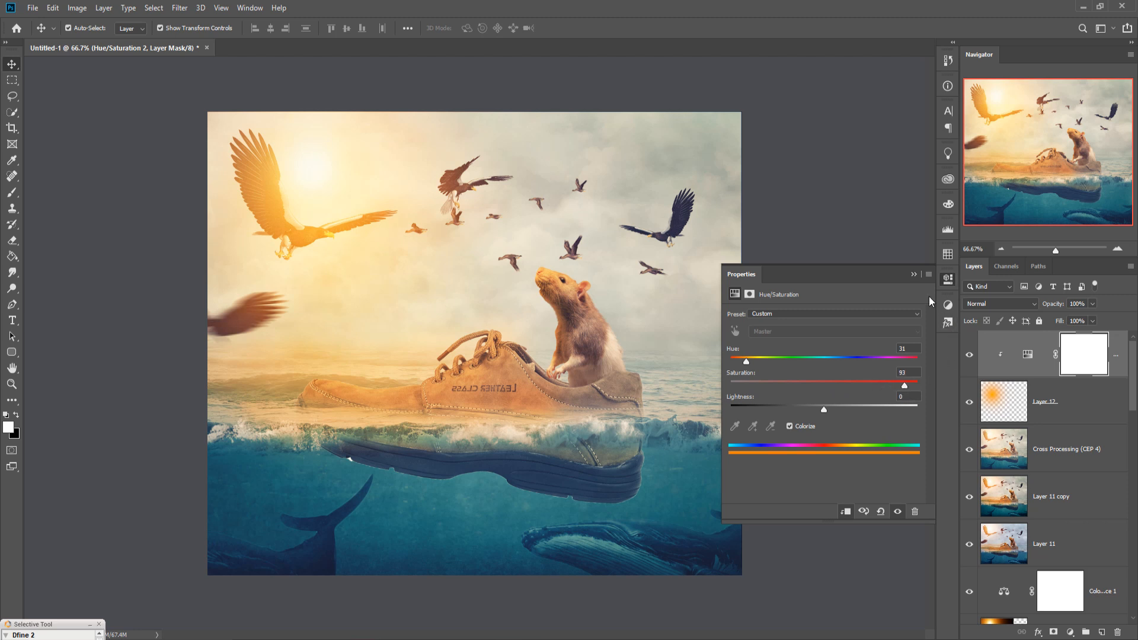
{"action": "left_click", "coordinate": [914, 274]}
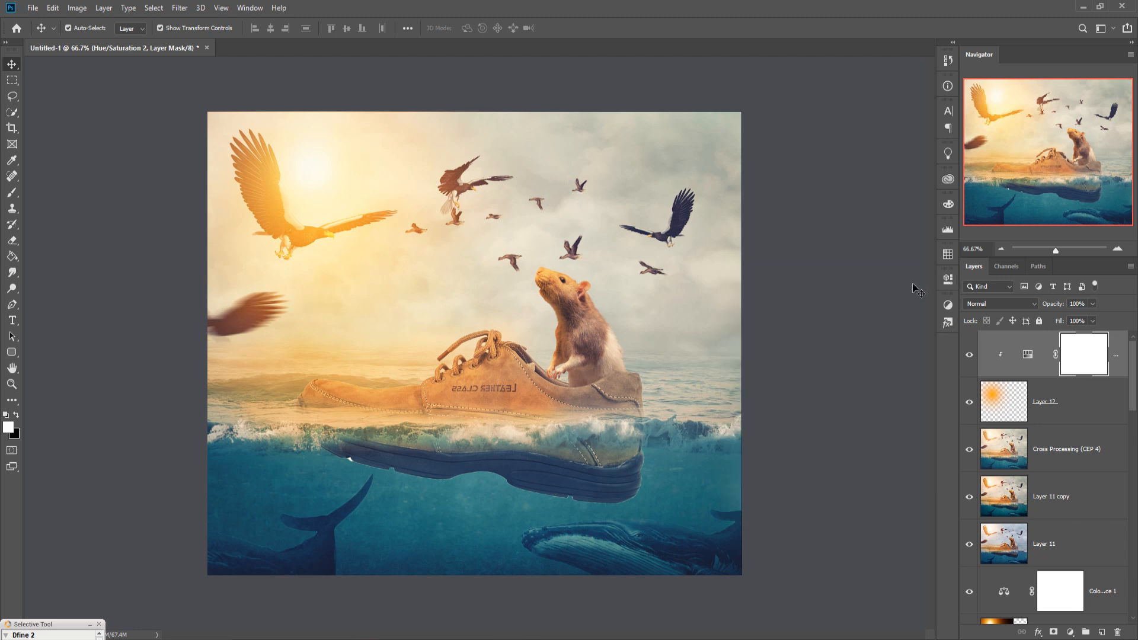
Step: Stamp all visible layers into a new merged layer above the adjustment
{"action": "left_click", "coordinate": [1123, 366]}
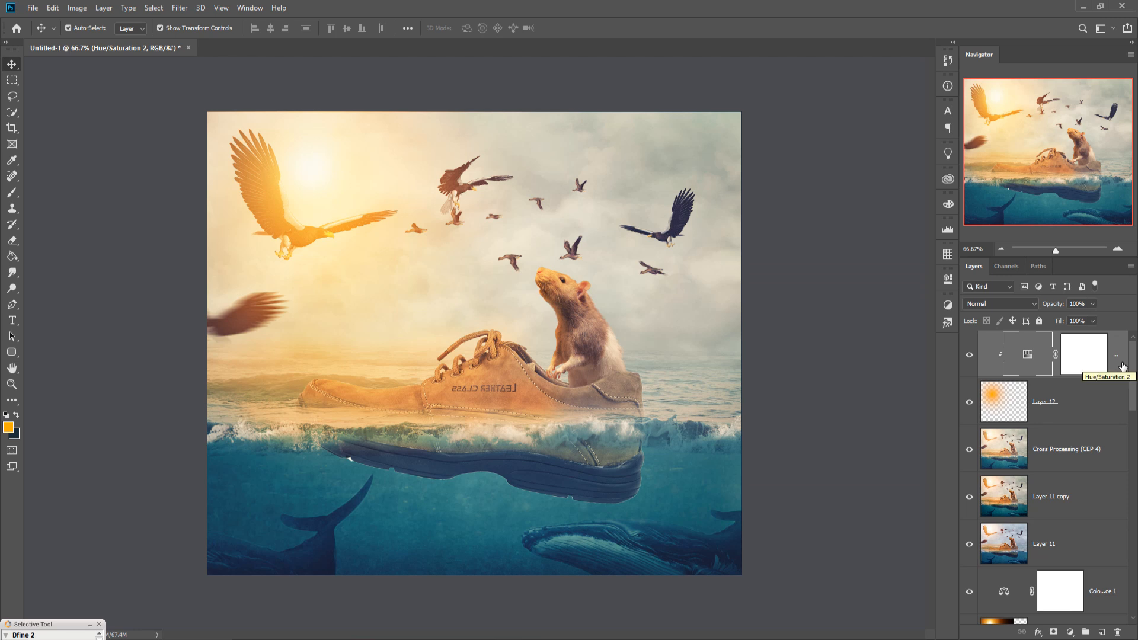
{"action": "key", "text": "ctrl"}
{"action": "key", "text": "ctrl+shift+alt+e"}
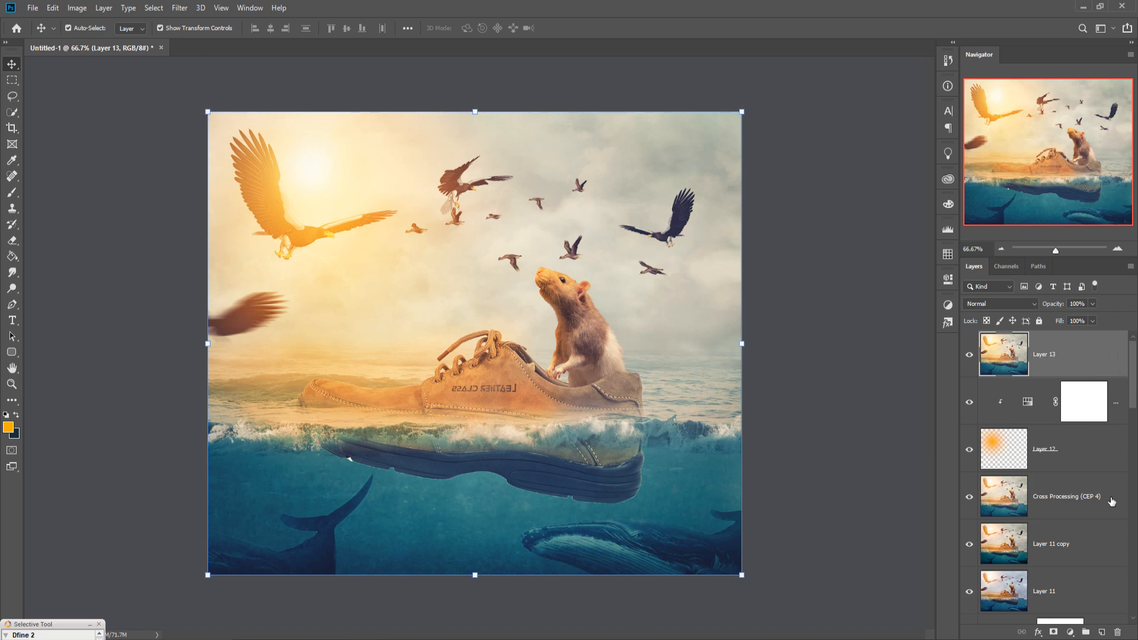
Step: Add a Gradient fill layer using a preset gradient, linear style at a 90° angle
{"action": "left_click", "coordinate": [1070, 632]}
{"action": "left_click", "coordinate": [1069, 424]}
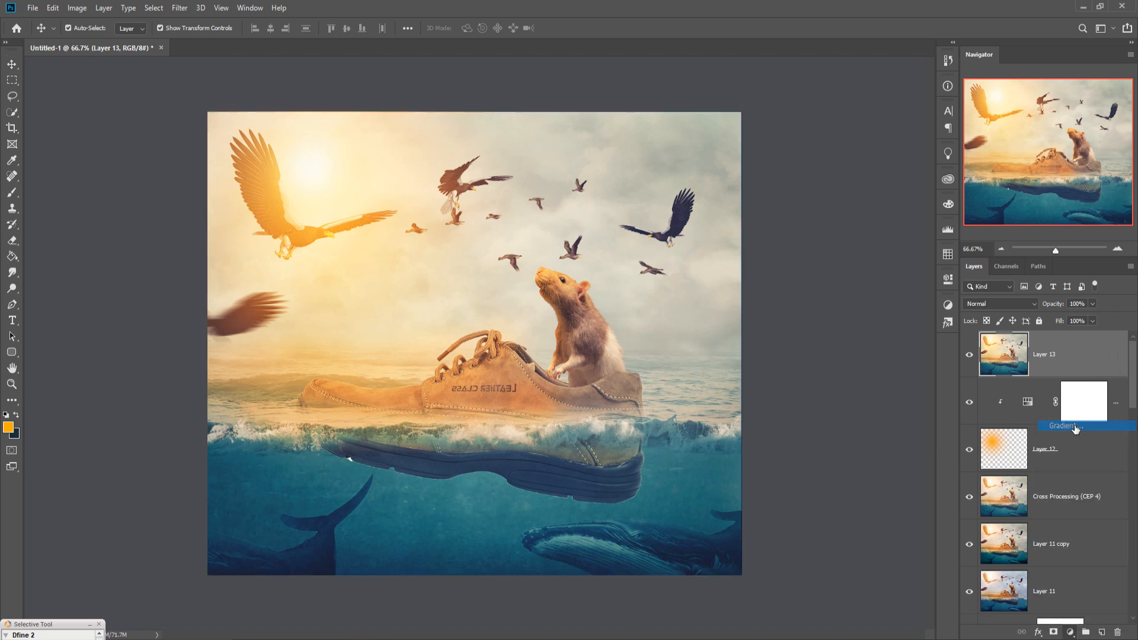
{"action": "left_click", "coordinate": [912, 172]}
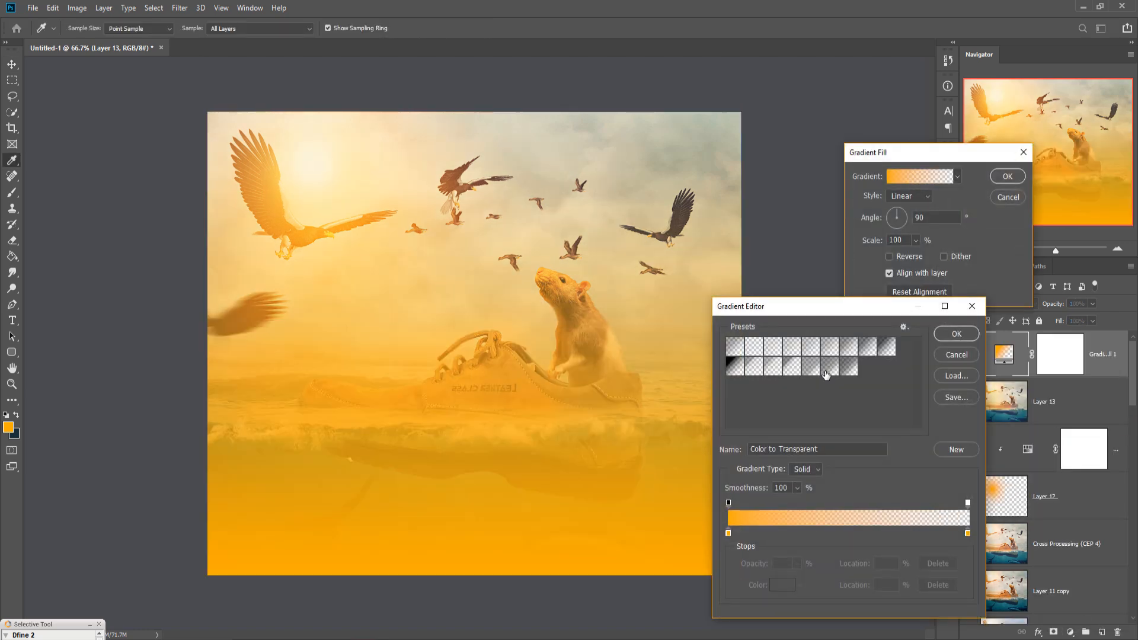
{"action": "left_click", "coordinate": [793, 367]}
{"action": "left_click", "coordinate": [961, 335]}
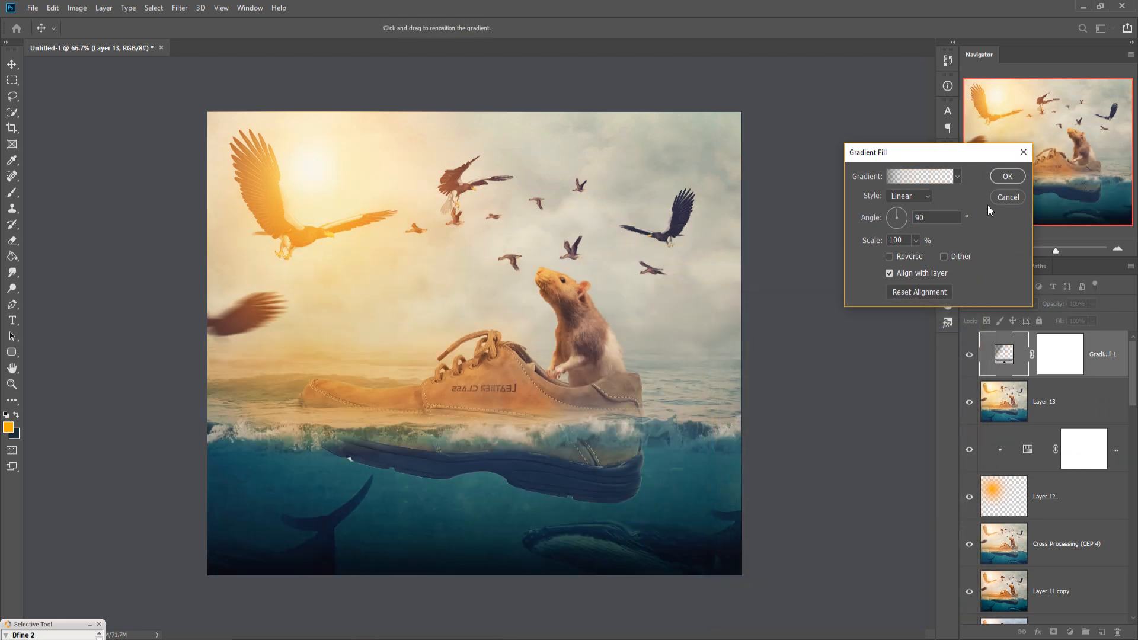
{"action": "left_click", "coordinate": [1001, 176]}
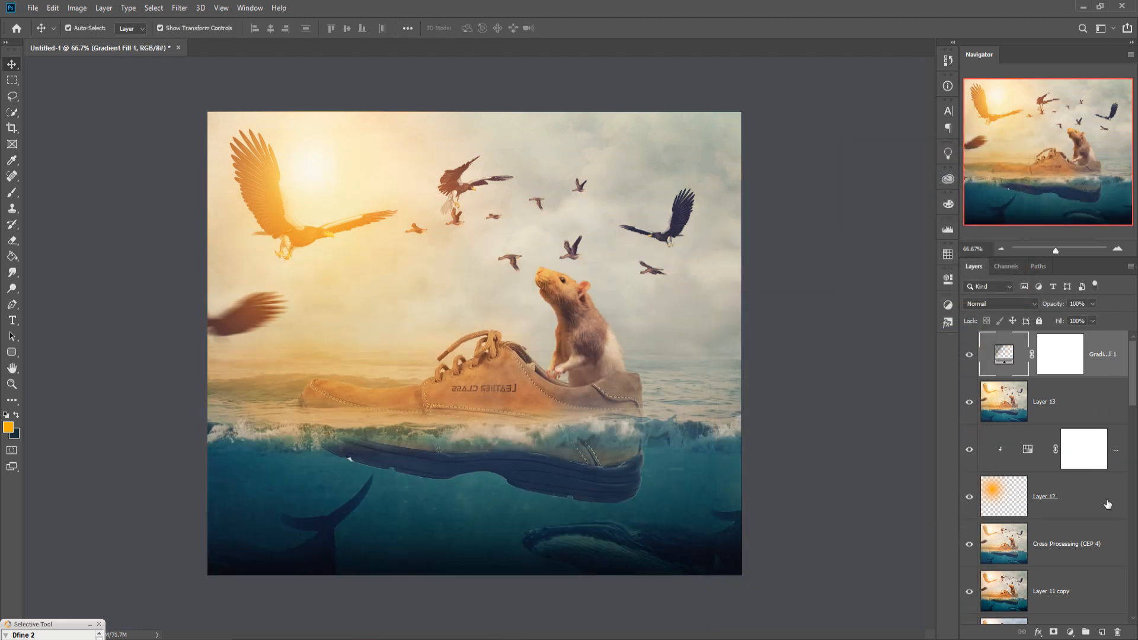
Step: Add a Photo Filter adjustment with the Warming Filter (85) at 25% density
{"action": "left_click", "coordinate": [1070, 631]}
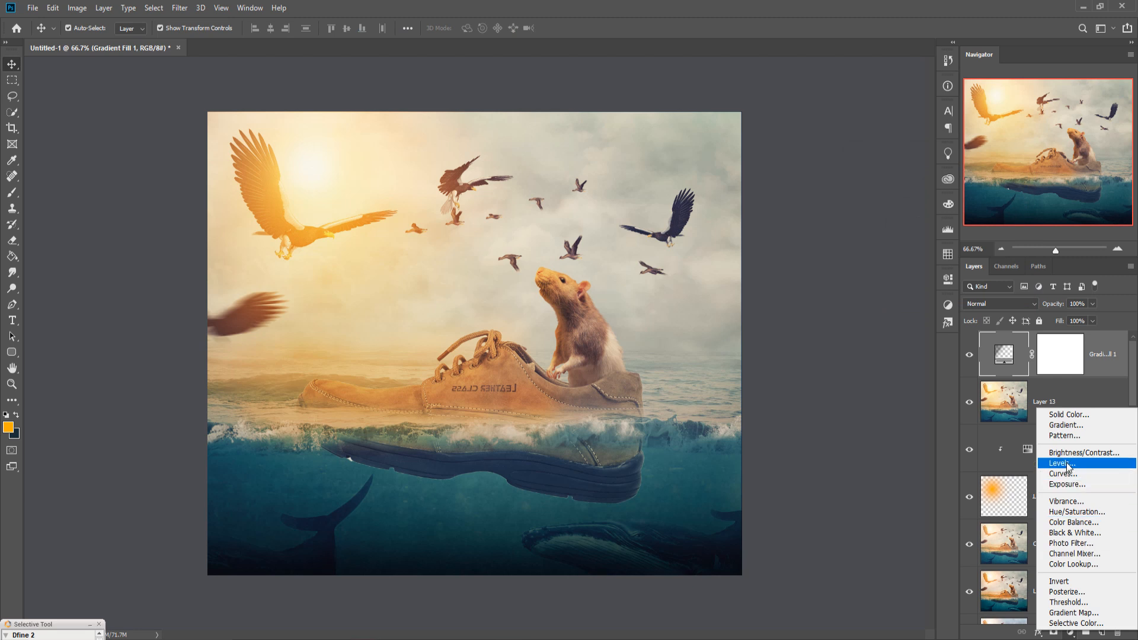
{"action": "left_click", "coordinate": [1065, 543]}
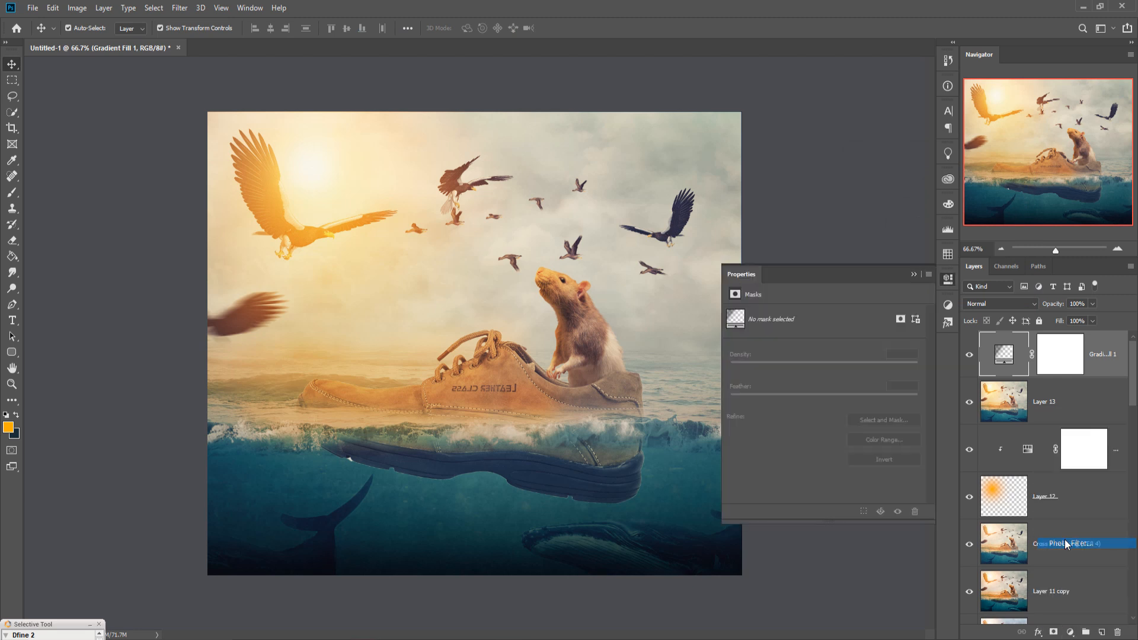
{"action": "left_click", "coordinate": [914, 274]}
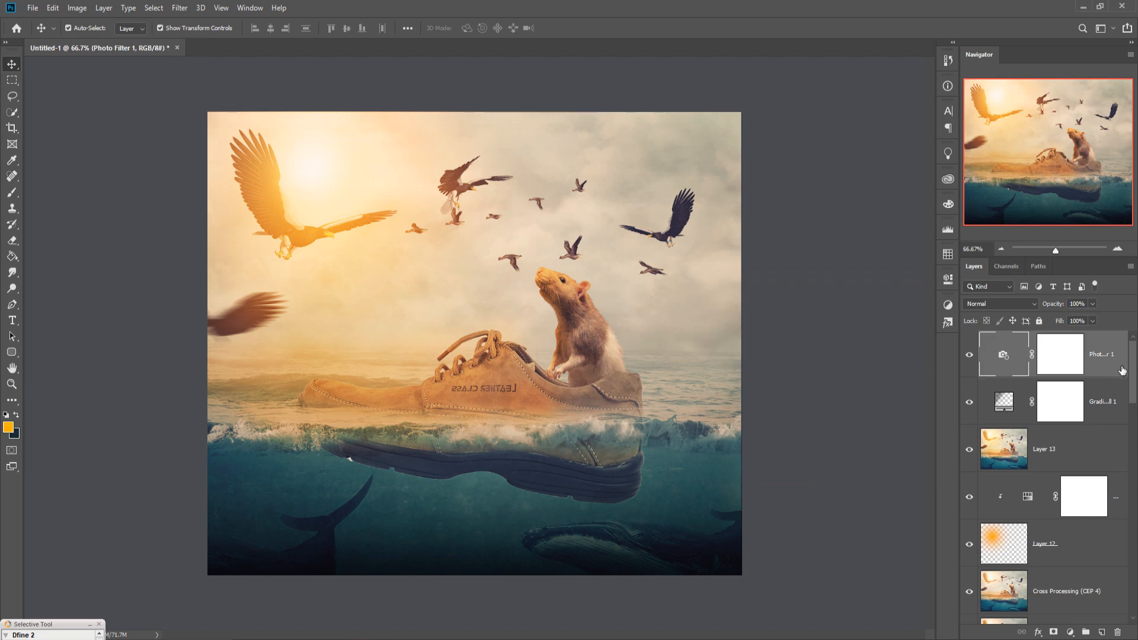
Step: Create a new layer filled with neutral gray and set its blend mode to Soft Light
{"action": "left_click", "coordinate": [1101, 633]}
{"action": "left_click", "coordinate": [53, 8]}
{"action": "left_click", "coordinate": [71, 202]}
{"action": "left_click", "coordinate": [599, 172]}
{"action": "left_click", "coordinate": [578, 280]}
{"action": "key", "text": "v"}
{"action": "left_click", "coordinate": [636, 173]}
{"action": "left_click", "coordinate": [1006, 302]}
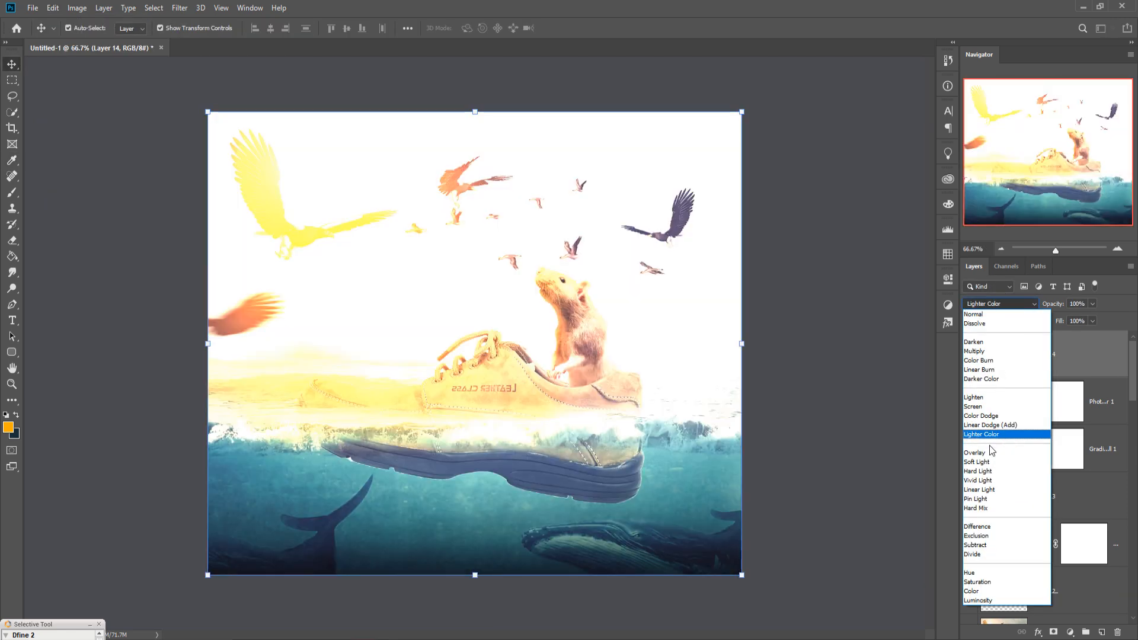
{"action": "left_click", "coordinate": [985, 462]}
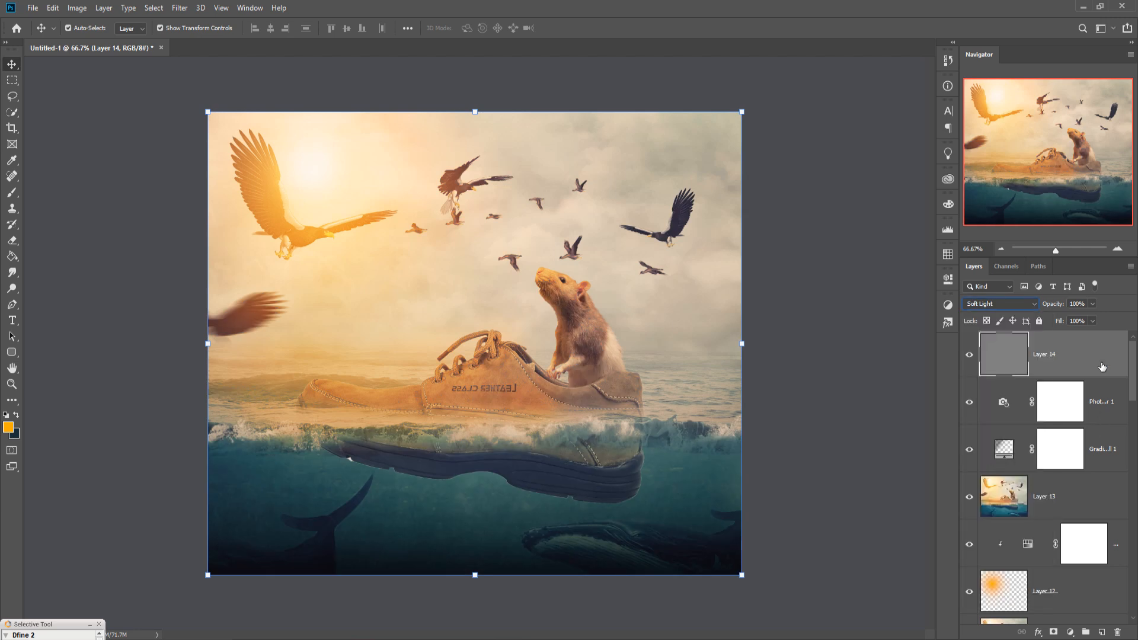
Step: Stamp all visible layers into a new merged layer on top of the stack
{"action": "key", "text": "ctrl+shift+alt+e"}
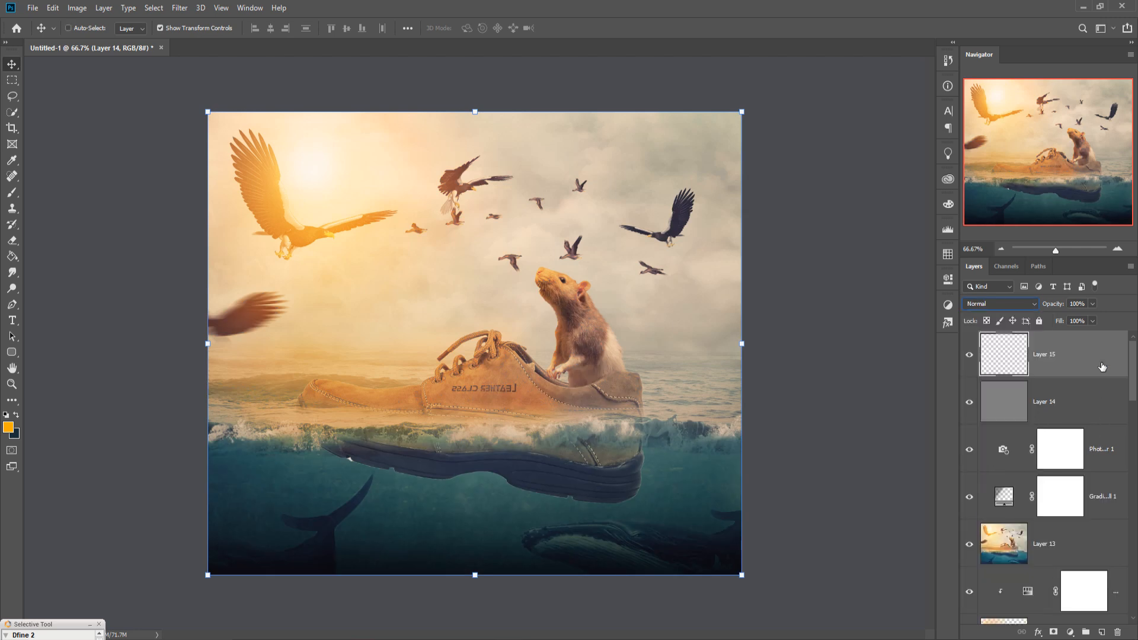